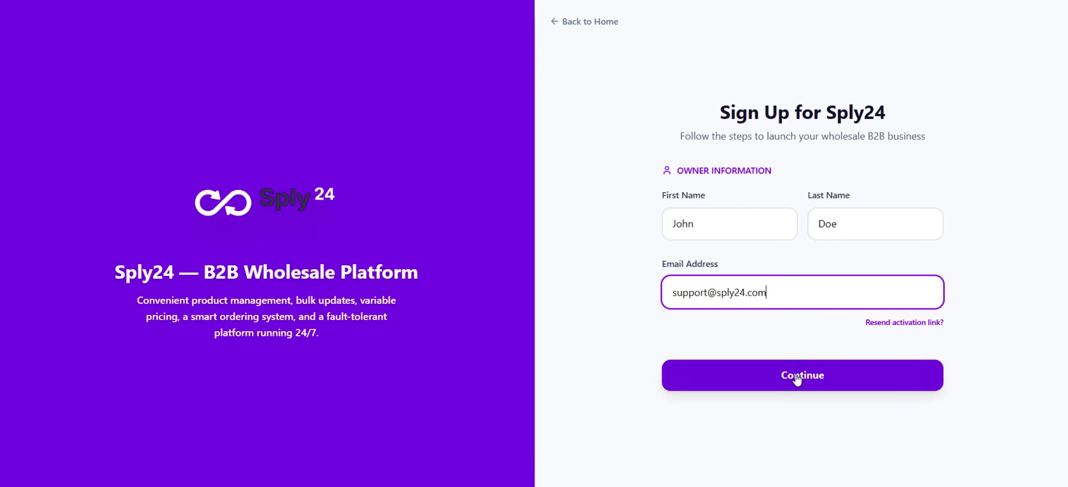
# Submit the owner's name and email details and advance to the Plan & Domain step
pyautogui.click(796, 377)
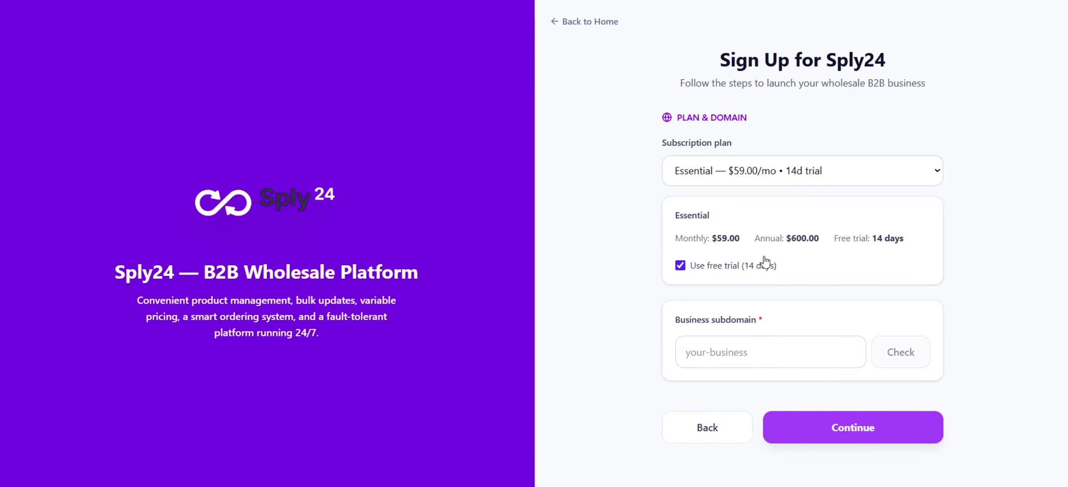
# Keep the Essential 14-day trial plan, confirm subdomain my-demo-company is available, and continue
pyautogui.click(835, 180)
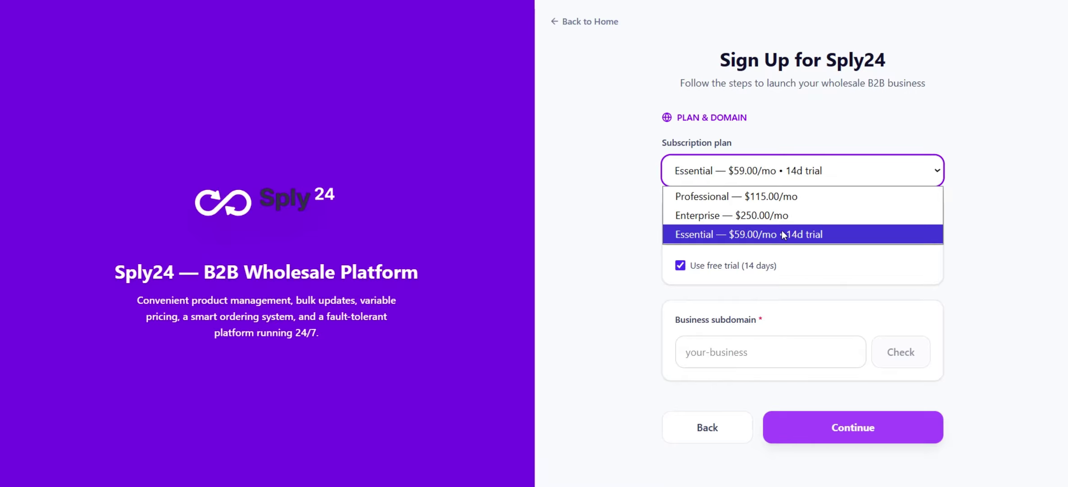
pyautogui.click(815, 236)
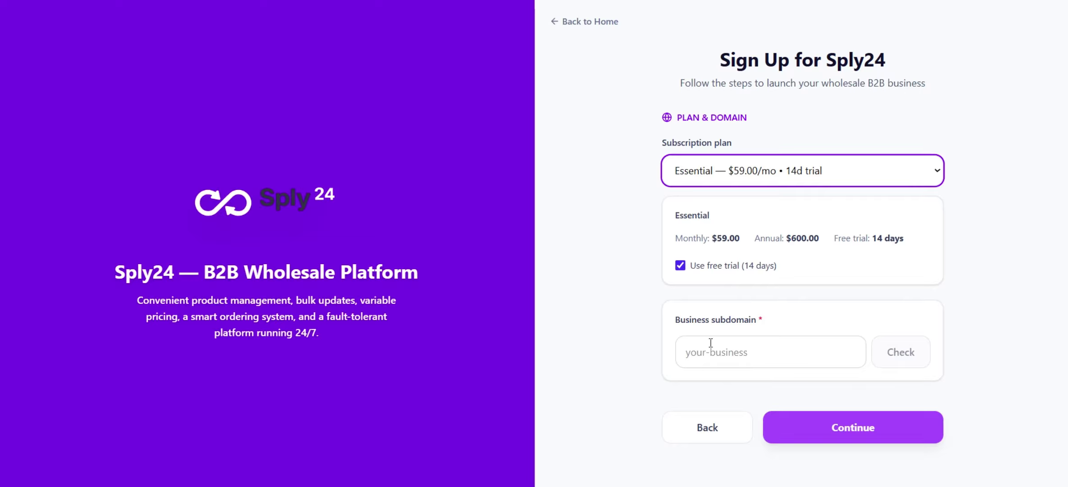
pyautogui.click(730, 353)
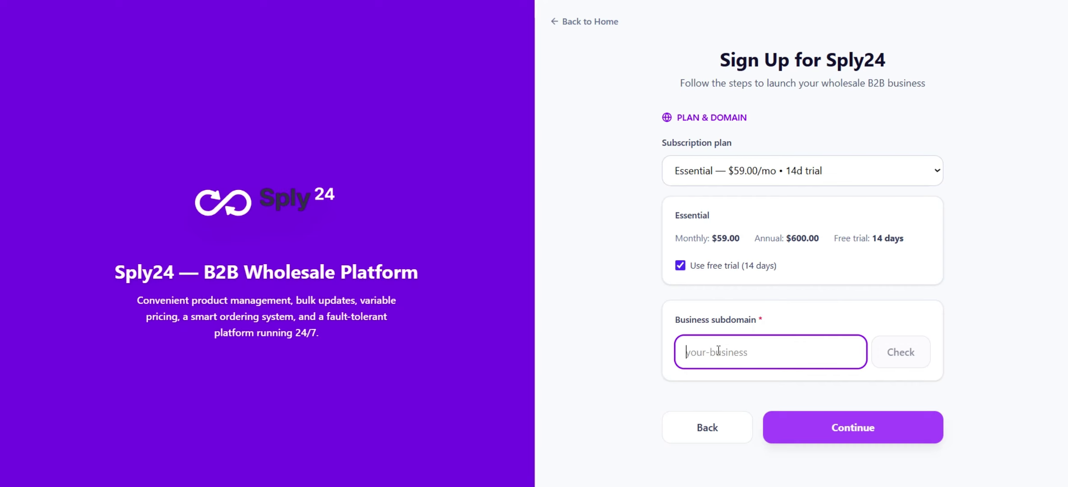
pyautogui.write('m')
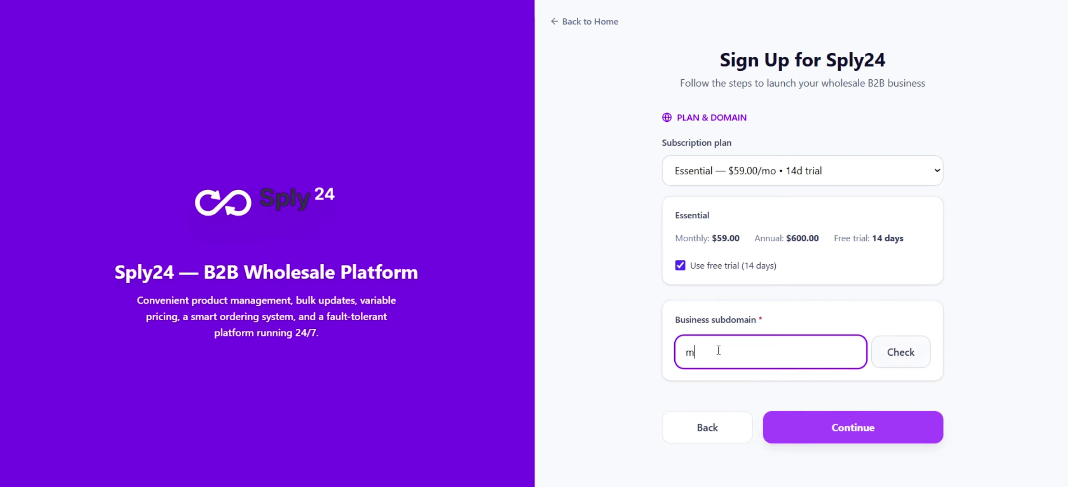
pyautogui.write('y-demo-company')
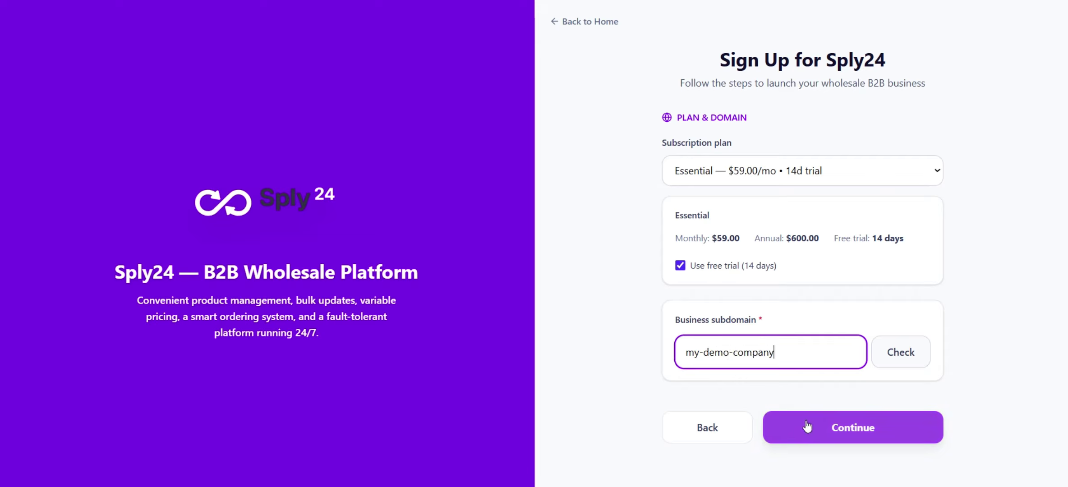
pyautogui.click(900, 360)
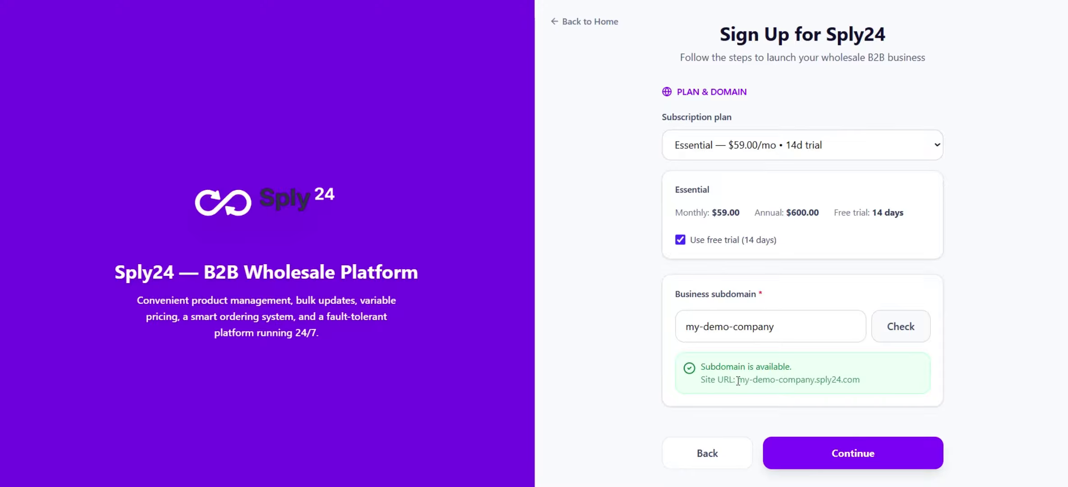
pyautogui.moveTo(738, 380); pyautogui.dragTo(862, 383)
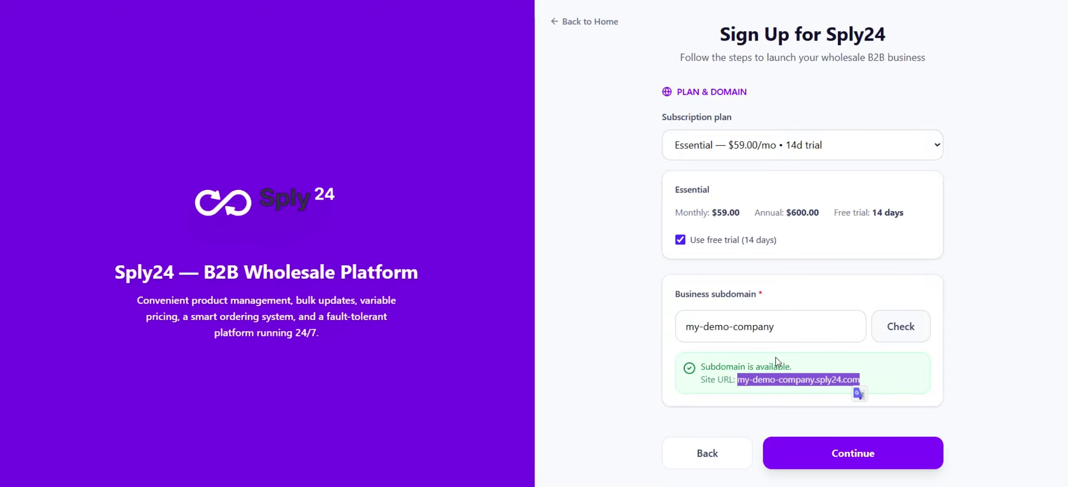
pyautogui.click(849, 443)
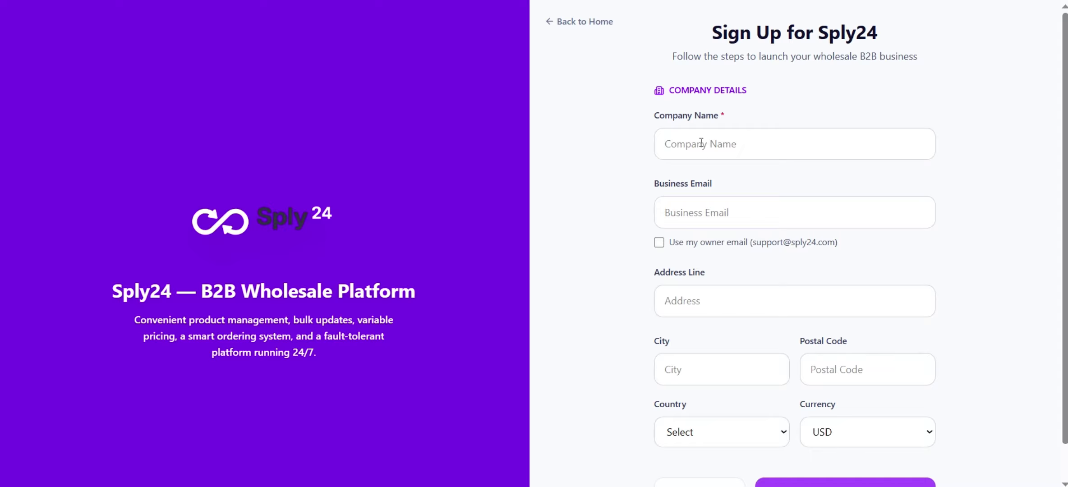
# Name the company 'My demo company' and reuse the owner email as business email
pyautogui.scroll(-1, 700, 138)
pyautogui.click(695, 112)
pyautogui.write('My demo company')
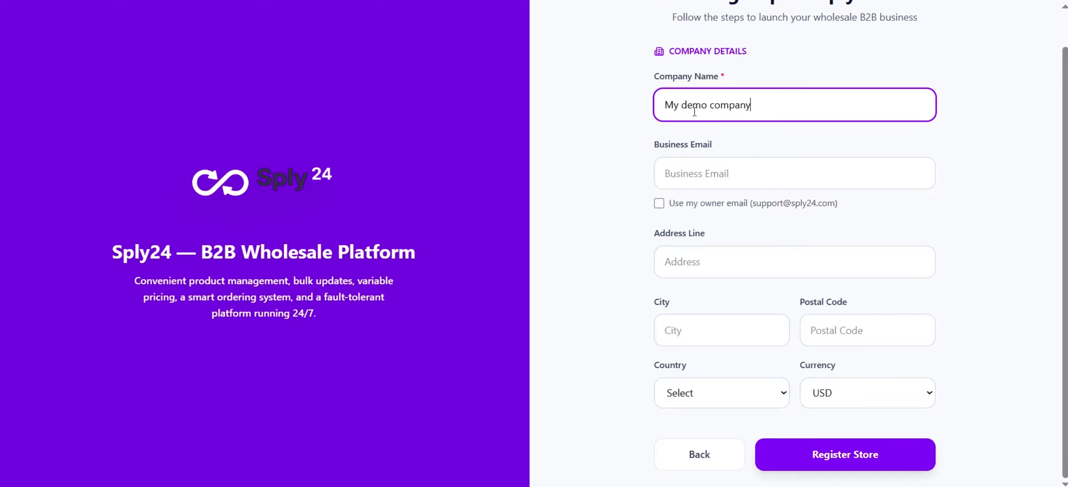
pyautogui.click(659, 203)
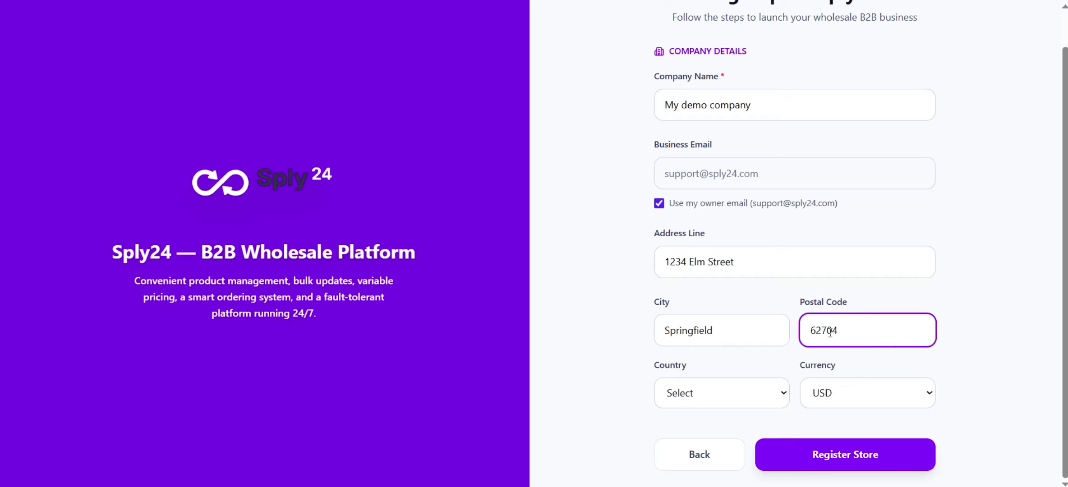
# Choose United States as the country and register the store
pyautogui.click(782, 397)
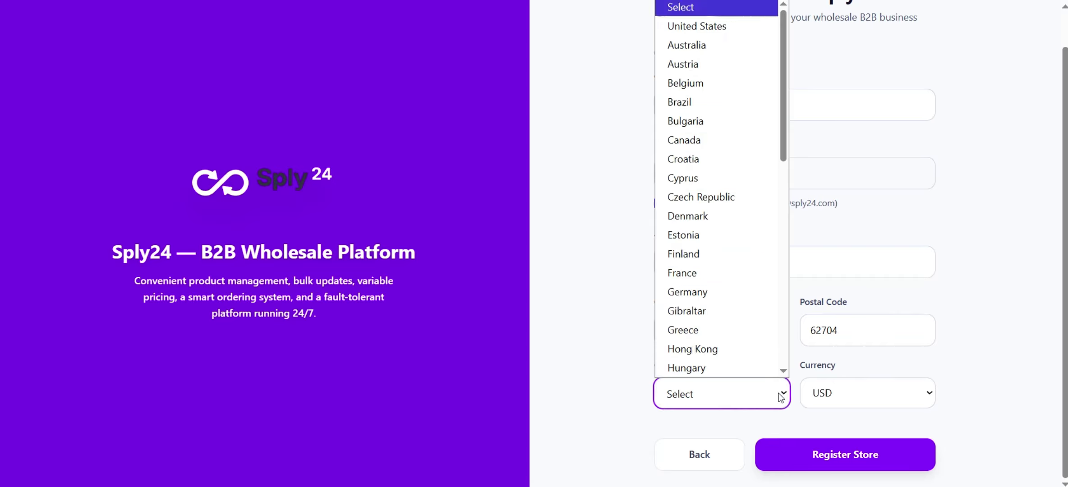
pyautogui.scroll(-1, 682, 96)
pyautogui.click(692, 7)
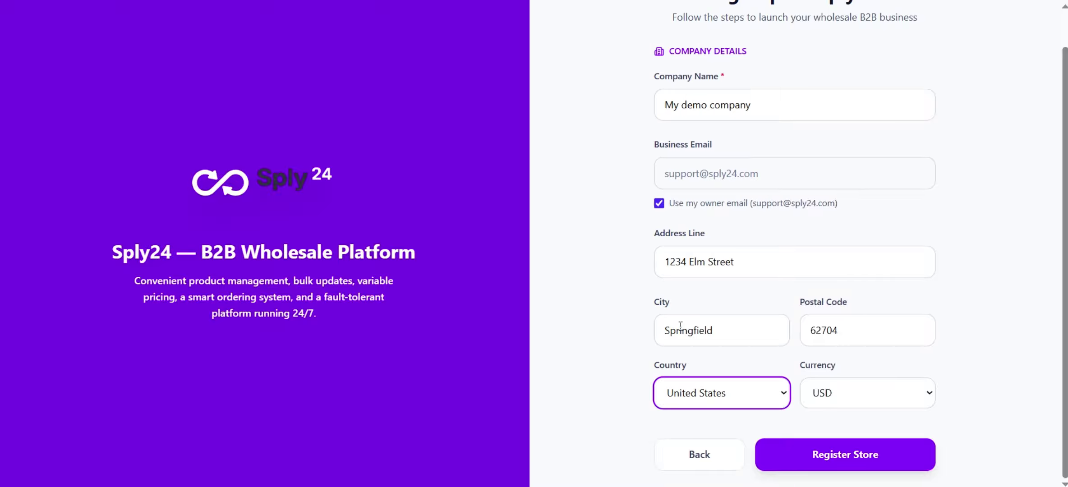
pyautogui.click(840, 454)
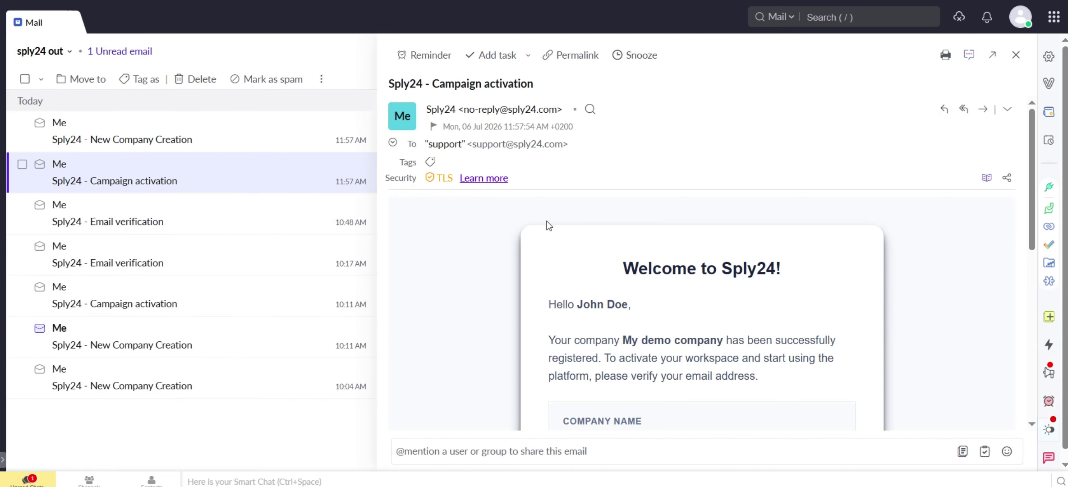
# Follow the Activate Account link in the Sply24 - Campaign activation email
pyautogui.scroll(-3, 548, 198)
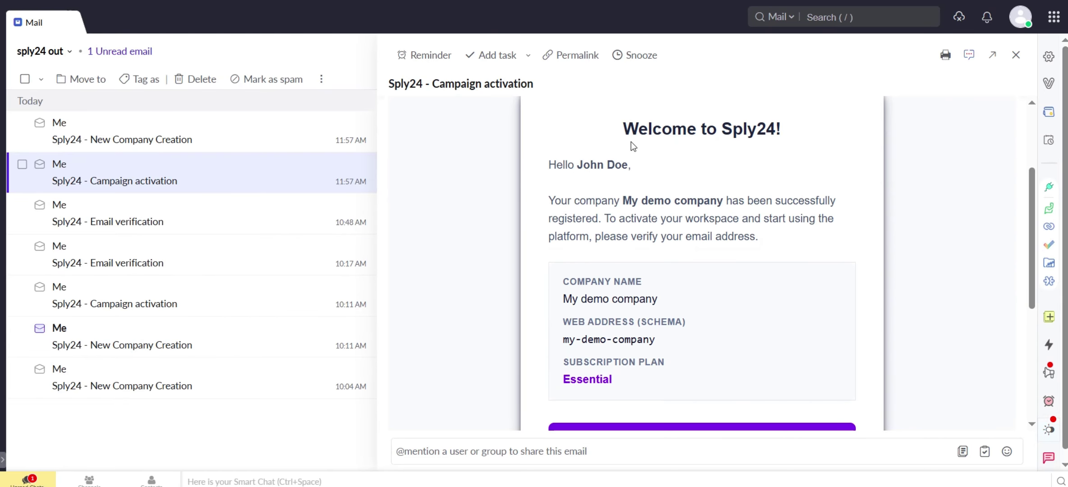
pyautogui.scroll(-2, 625, 186)
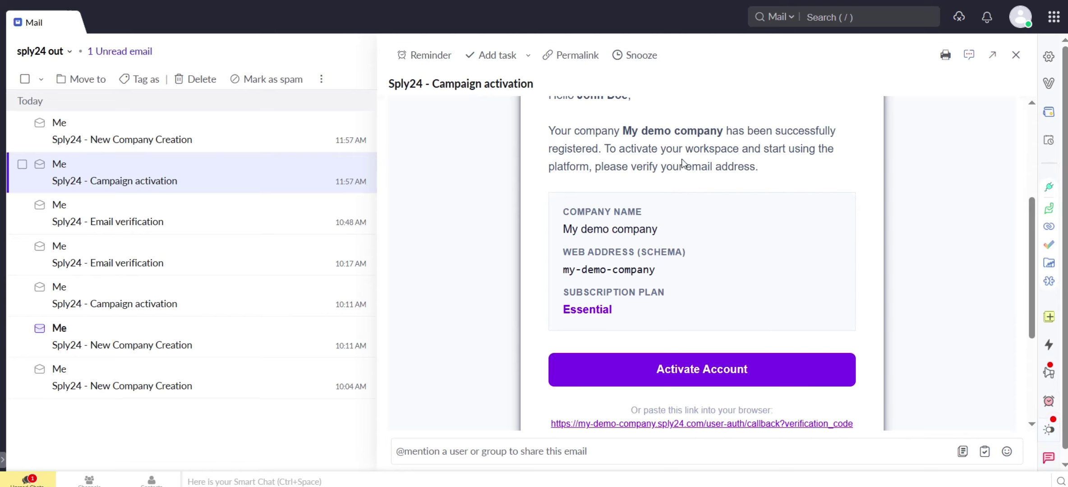
pyautogui.scroll(-2, 638, 228)
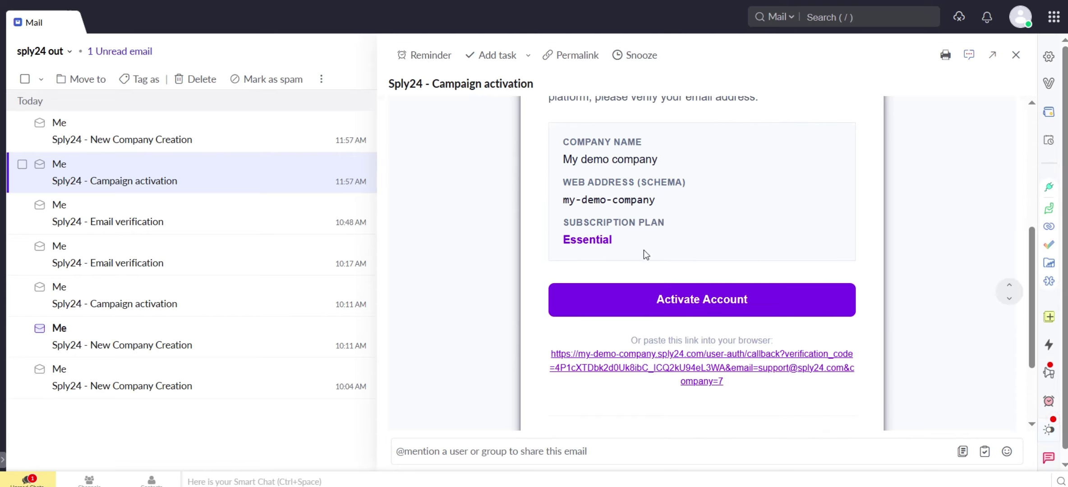
pyautogui.click(714, 299)
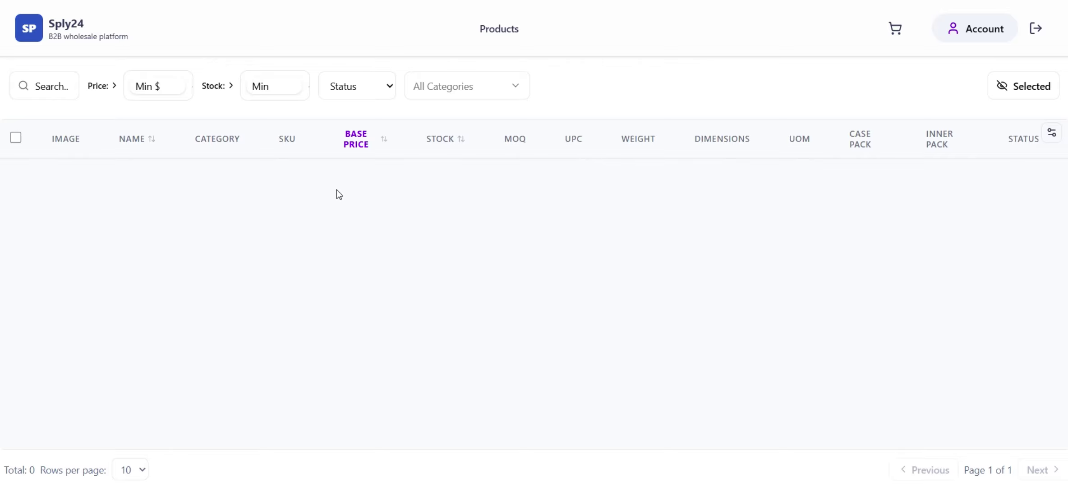
# Zoom the page out one step and log out of the My demo company store
pyautogui.hotkey('ctrl', '-')
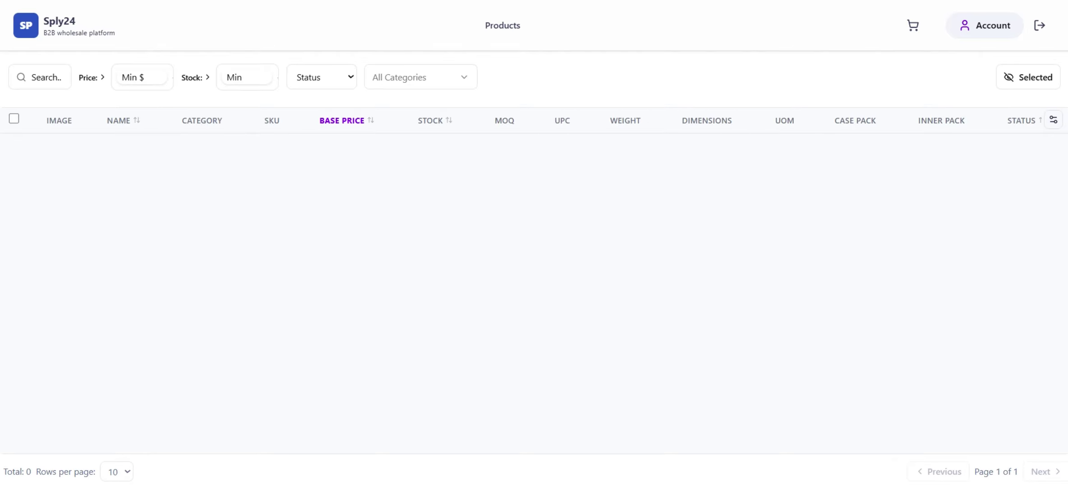
pyautogui.click(1040, 28)
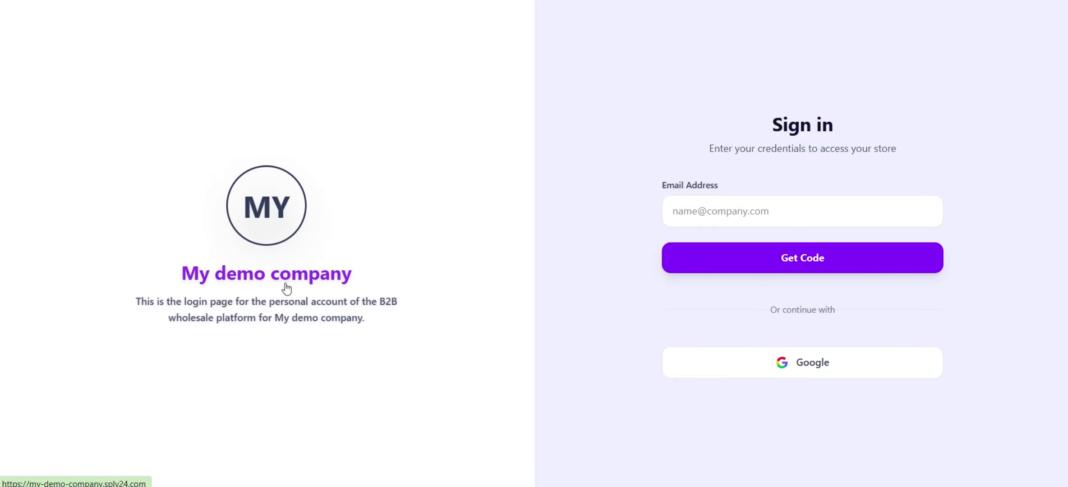
# Request a sign-in verification code for the owner's email address
pyautogui.moveTo(356, 272); pyautogui.dragTo(175, 270)
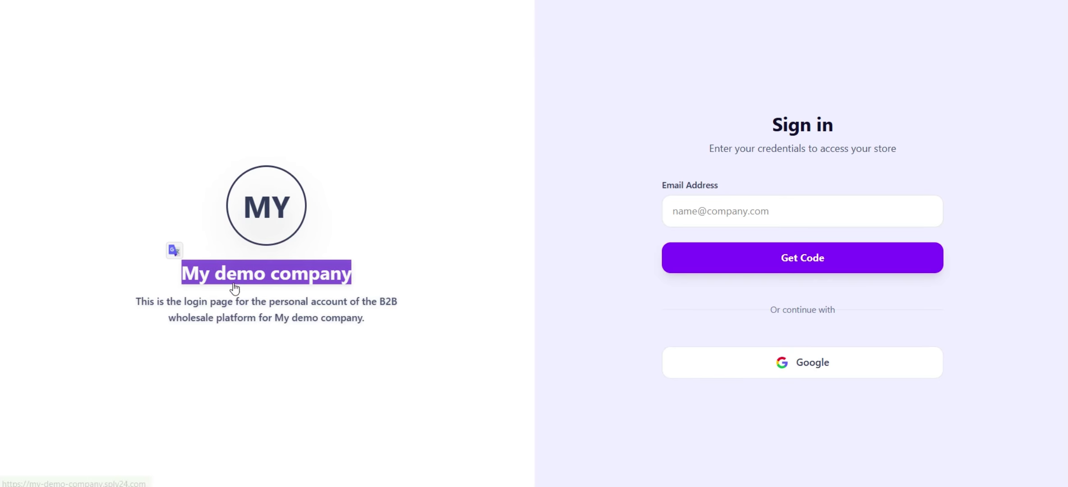
pyautogui.moveTo(130, 301); pyautogui.dragTo(367, 322)
pyautogui.click(454, 348)
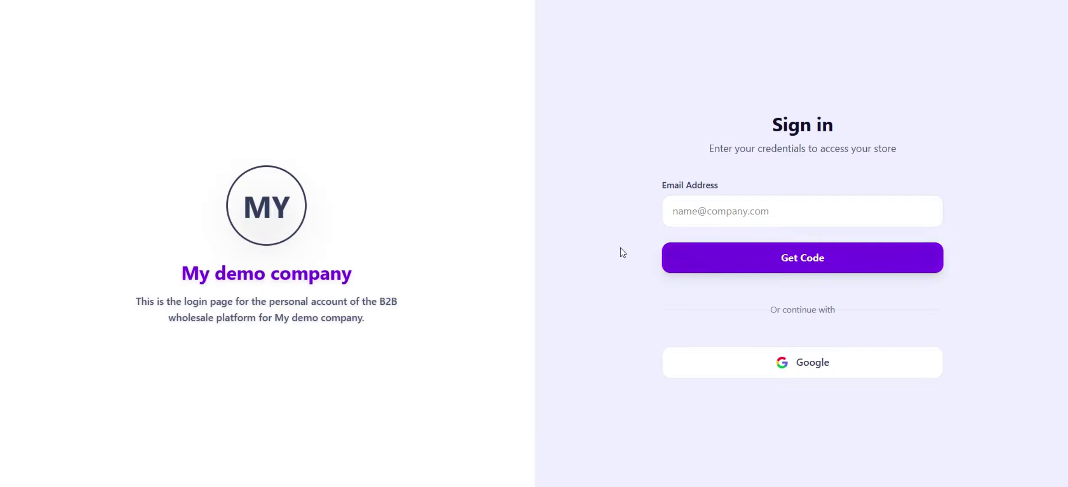
pyautogui.click(718, 216)
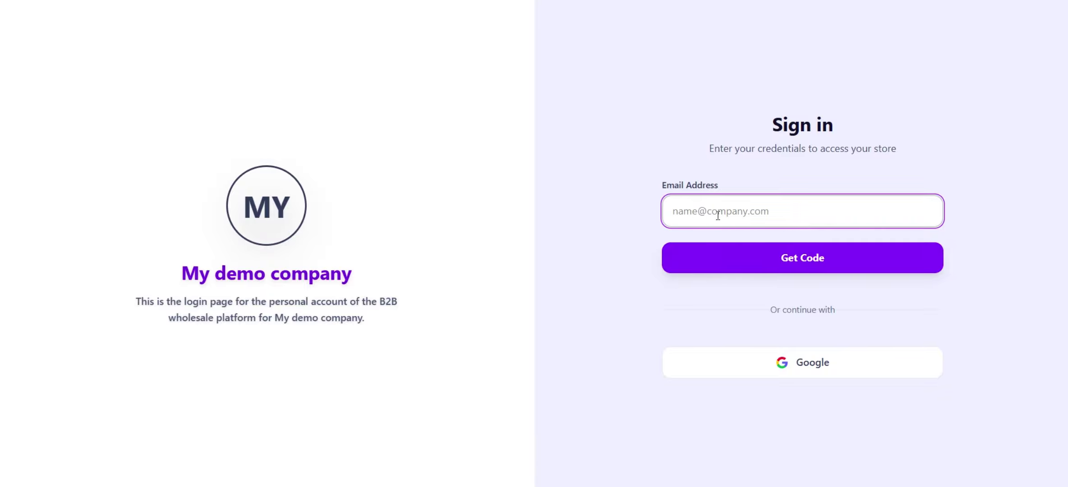
pyautogui.click(804, 266)
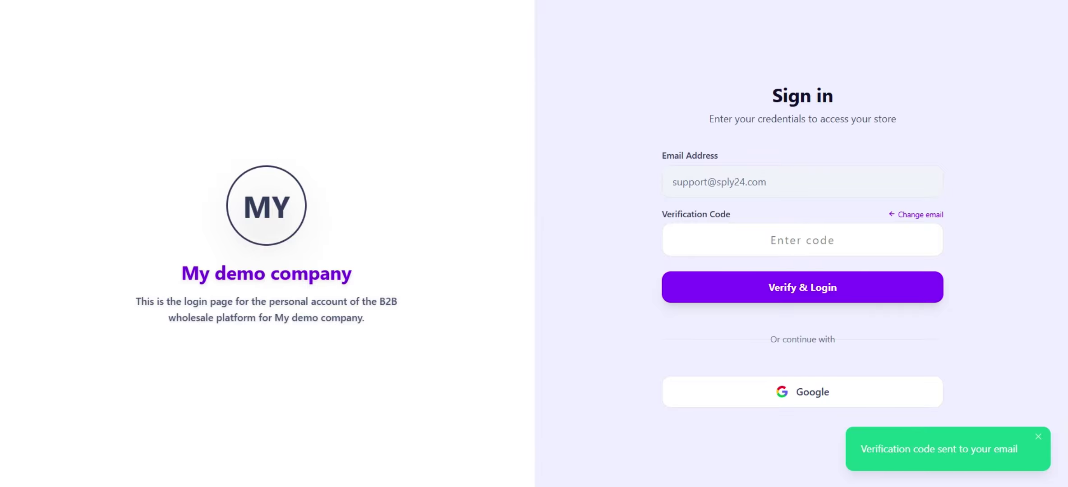
# Open the Email verification message in the mailbox and select the login code
pyautogui.click(113, 1)
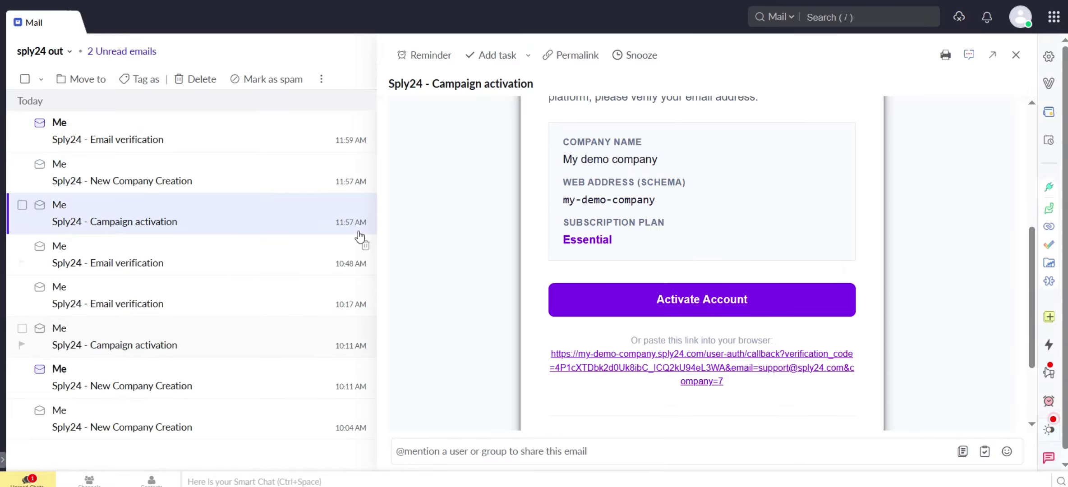
pyautogui.click(178, 141)
pyautogui.scroll(-4, 563, 369)
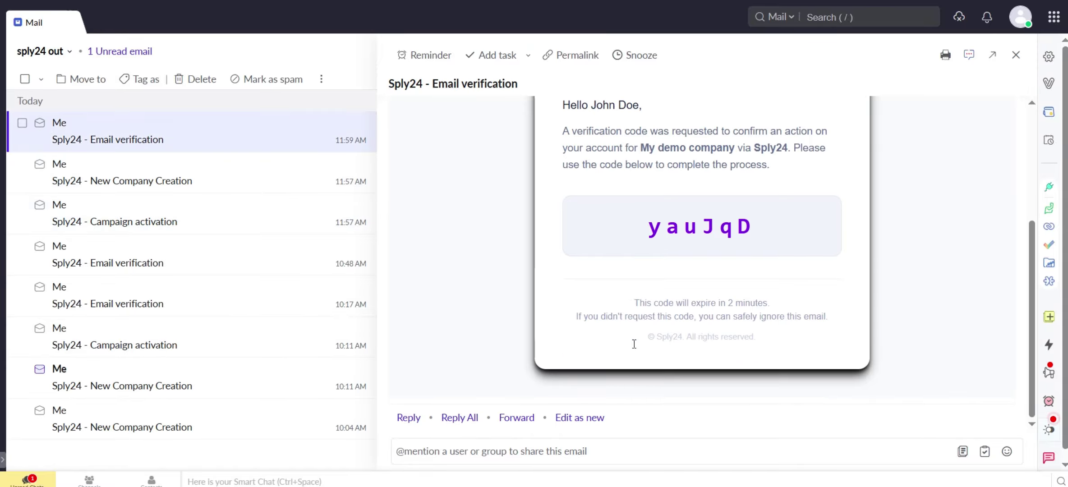
pyautogui.moveTo(650, 228); pyautogui.dragTo(752, 226)
pyautogui.hotkey('ctrl', 'c')
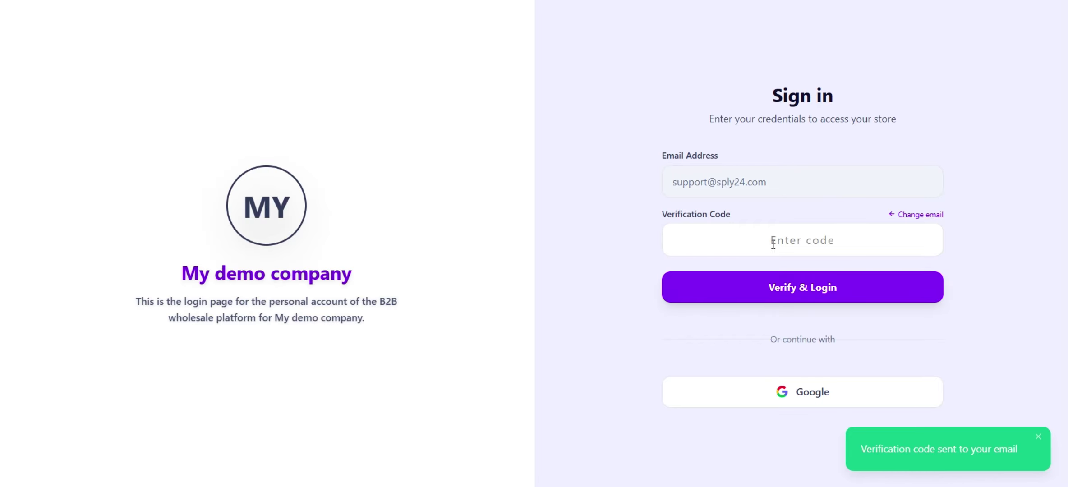
# Paste the copied verification code to sign in, then open the Personal profile account settings
pyautogui.click(773, 240)
pyautogui.hotkey('ctrl', 'v')
pyautogui.click(811, 288)
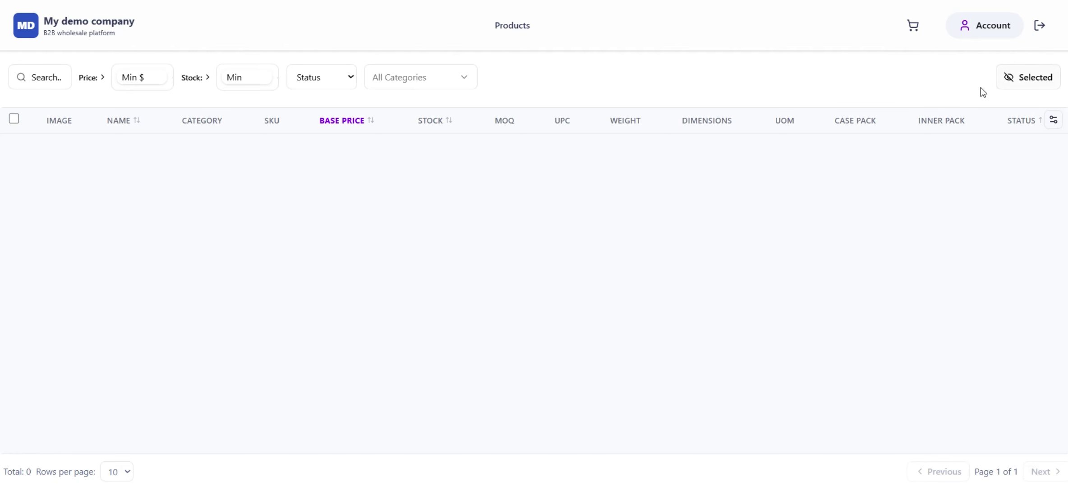
pyautogui.click(986, 27)
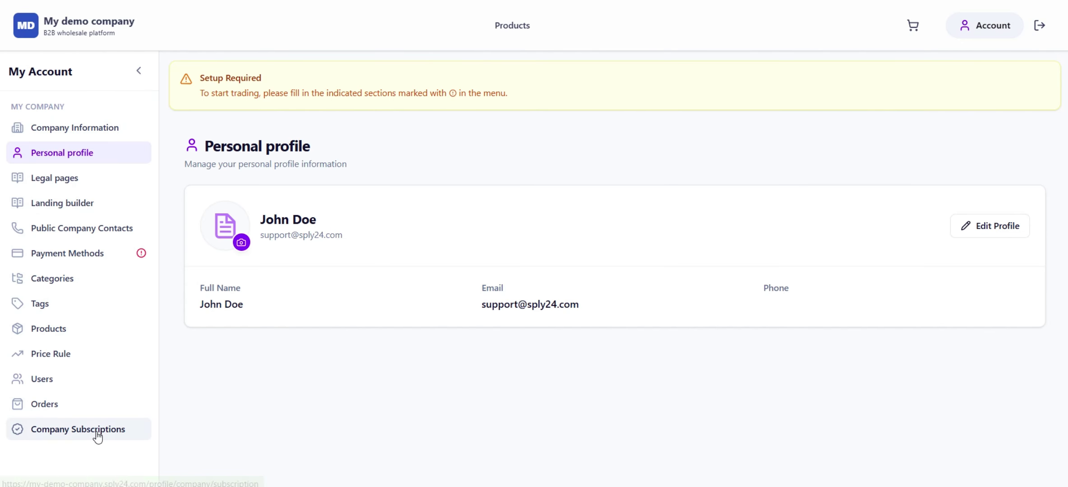
# Open Company Subscriptions and scroll down to the Essential plan card
pyautogui.click(97, 434)
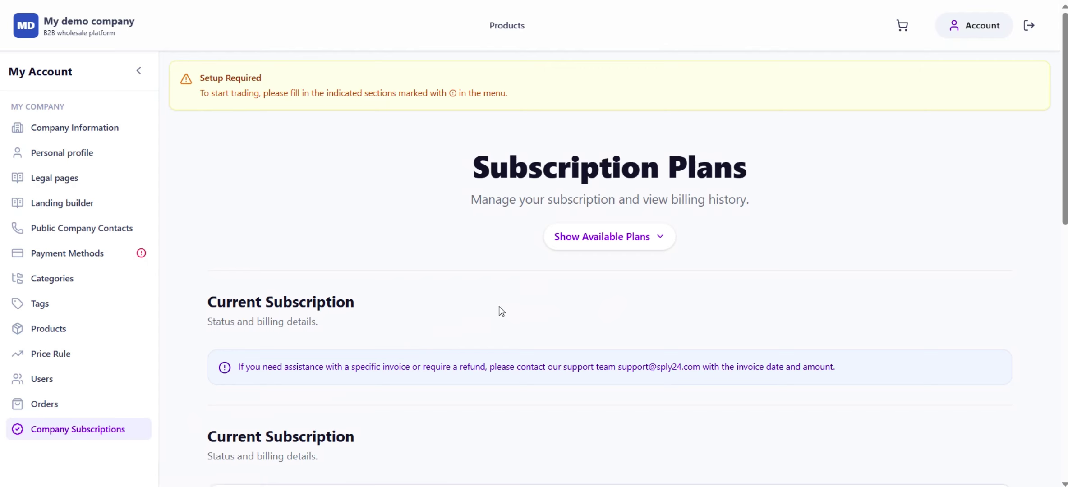
pyautogui.scroll(-3, 561, 286)
pyautogui.scroll(-2, 564, 270)
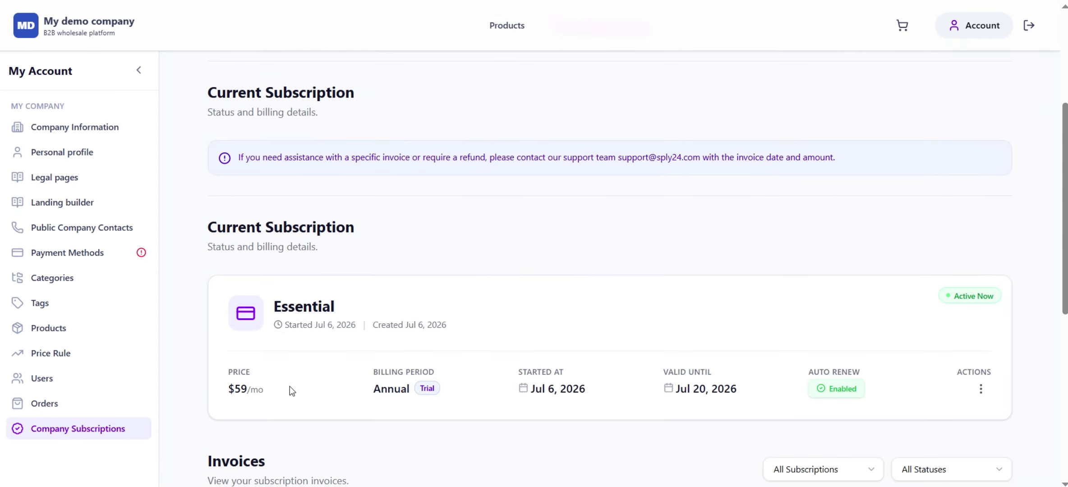
# Review the Essential trial's Jul 6 to Jul 20, 2026 dates and its Actions menu
pyautogui.moveTo(342, 307); pyautogui.dragTo(276, 306)
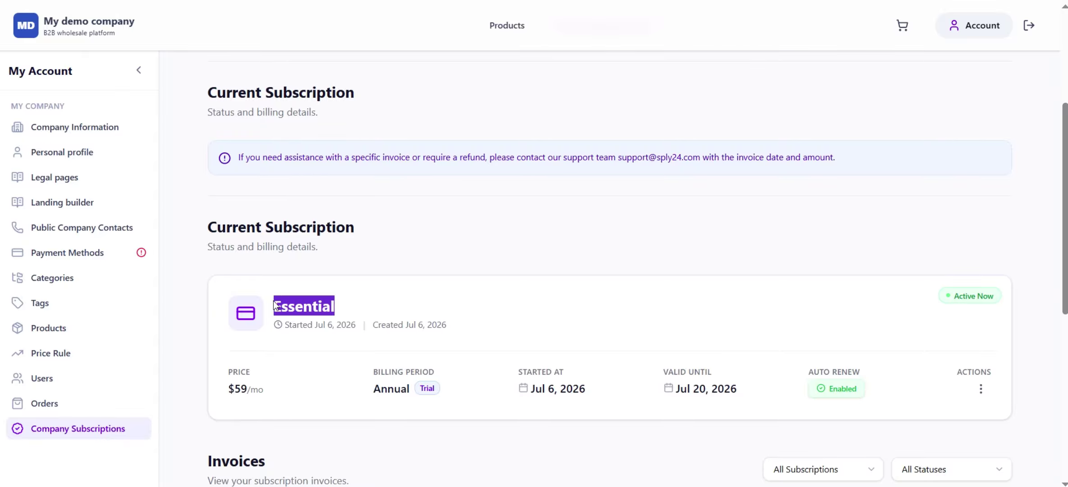
pyautogui.doubleClick(682, 389)
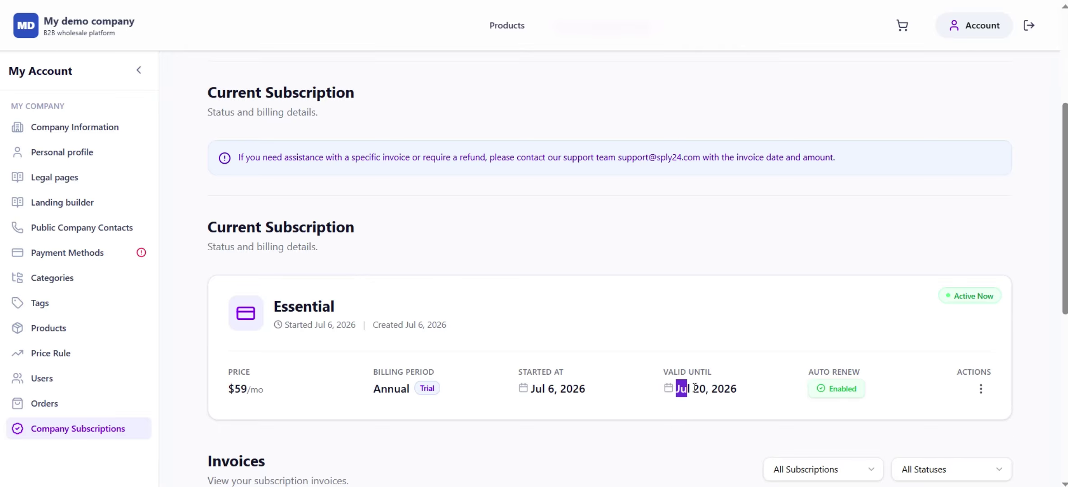
pyautogui.moveTo(695, 388); pyautogui.dragTo(731, 389)
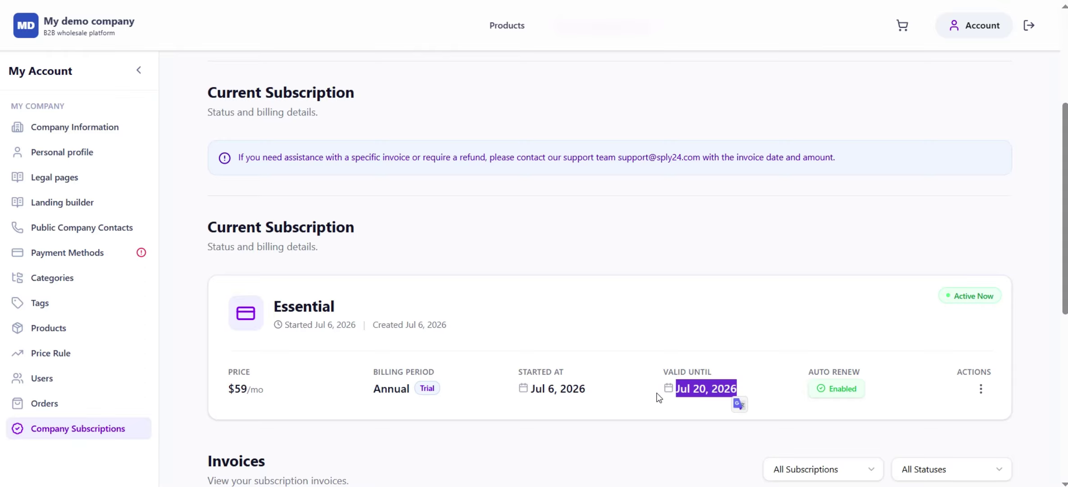
pyautogui.click(595, 395)
pyautogui.moveTo(531, 389); pyautogui.dragTo(586, 394)
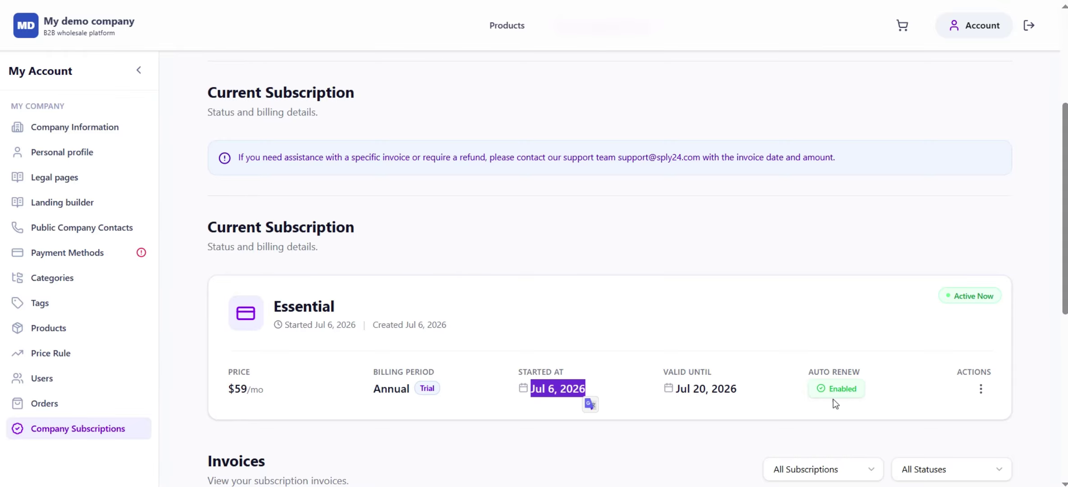
pyautogui.click(980, 390)
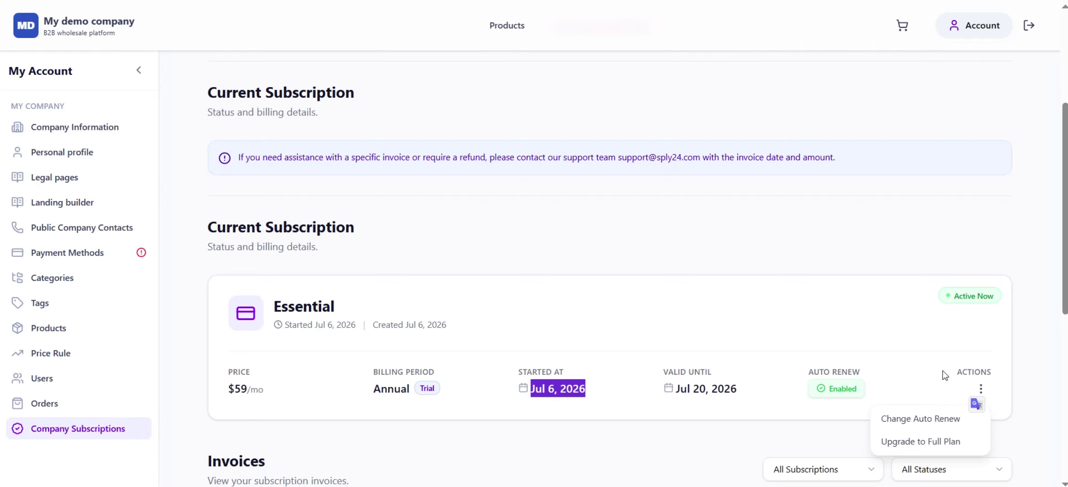
pyautogui.click(922, 419)
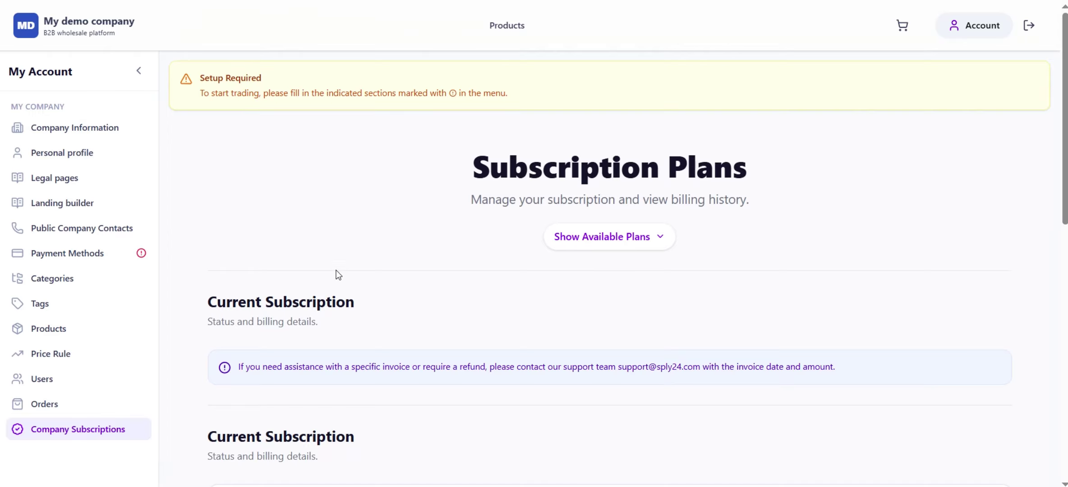
# Open Company Information and put the company details into edit mode
pyautogui.click(115, 132)
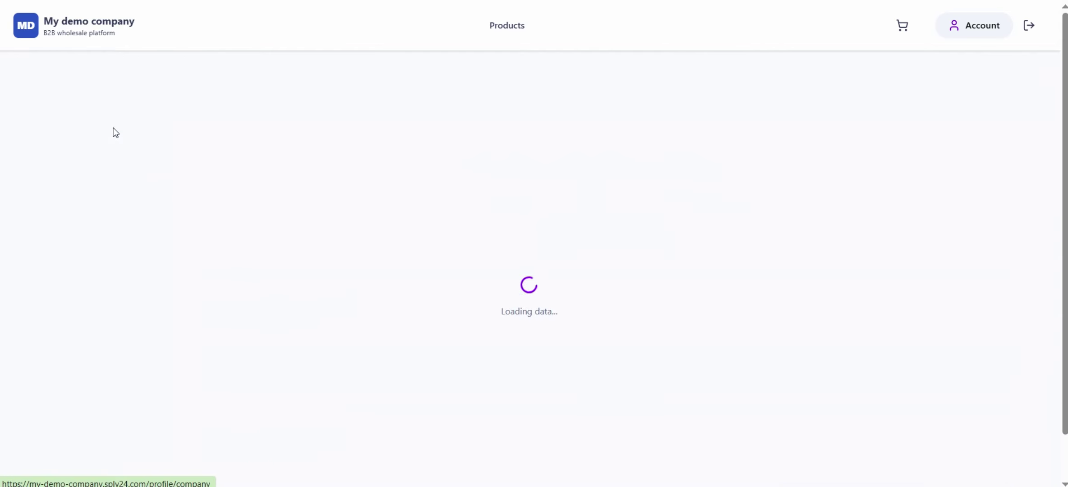
pyautogui.scroll(-3, 661, 208)
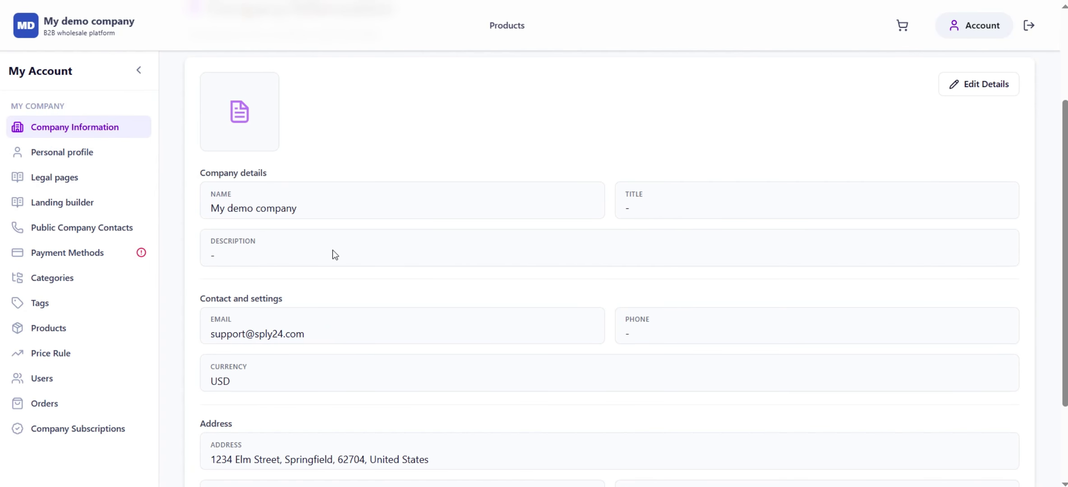
pyautogui.scroll(3, 334, 252)
pyautogui.click(967, 188)
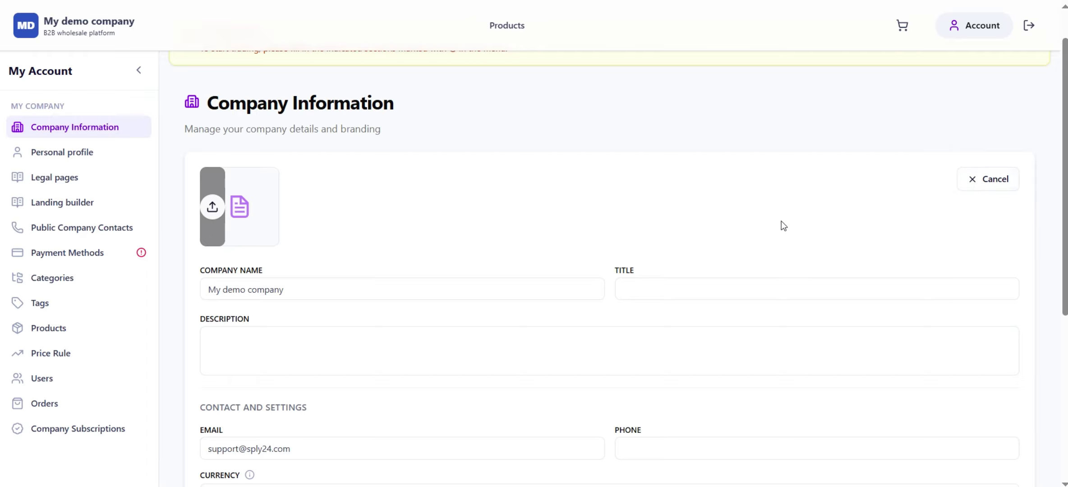
pyautogui.scroll(-3, 762, 219)
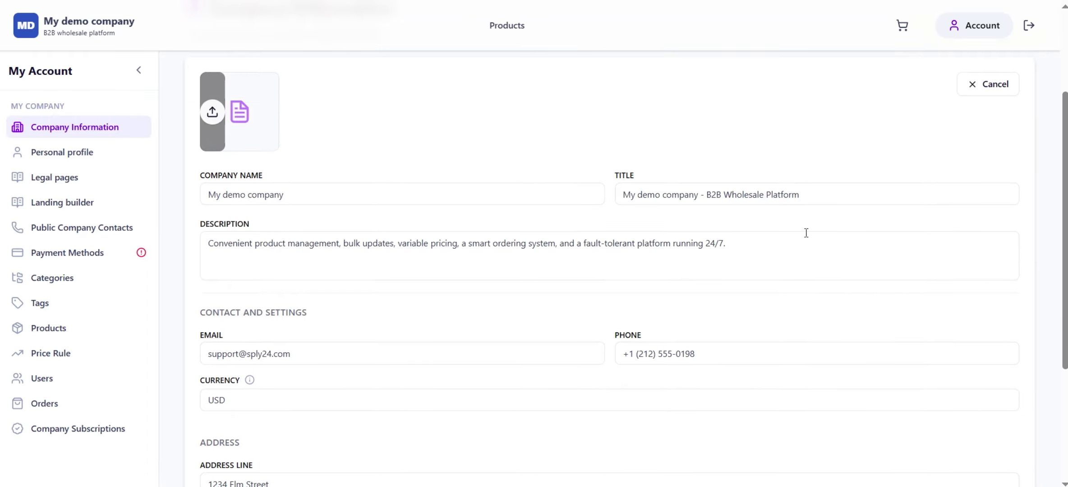
# Set the title 'My demo company - B2B Wholesale Platform', update description, phone, address, and save
pyautogui.click(797, 197)
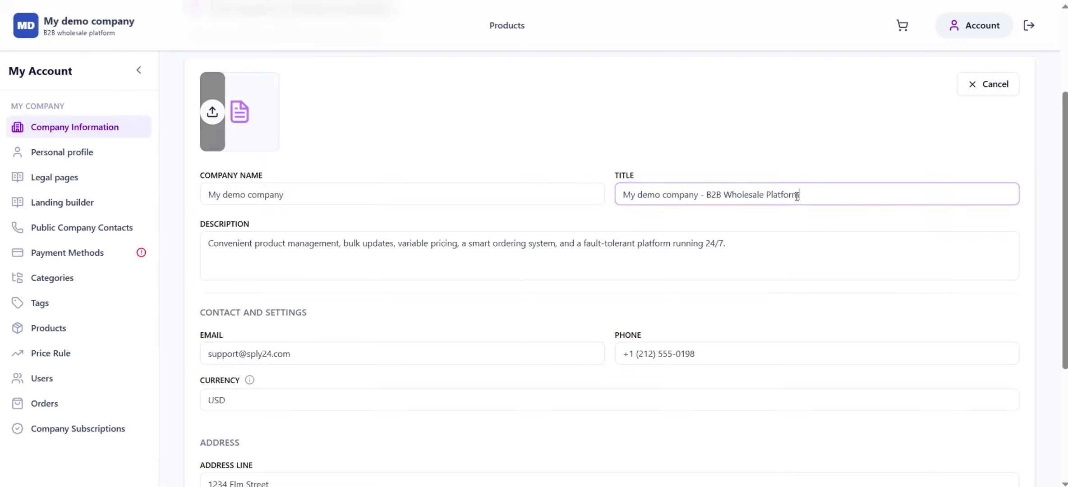
pyautogui.moveTo(797, 196); pyautogui.dragTo(615, 200)
pyautogui.moveTo(740, 238); pyautogui.dragTo(193, 252)
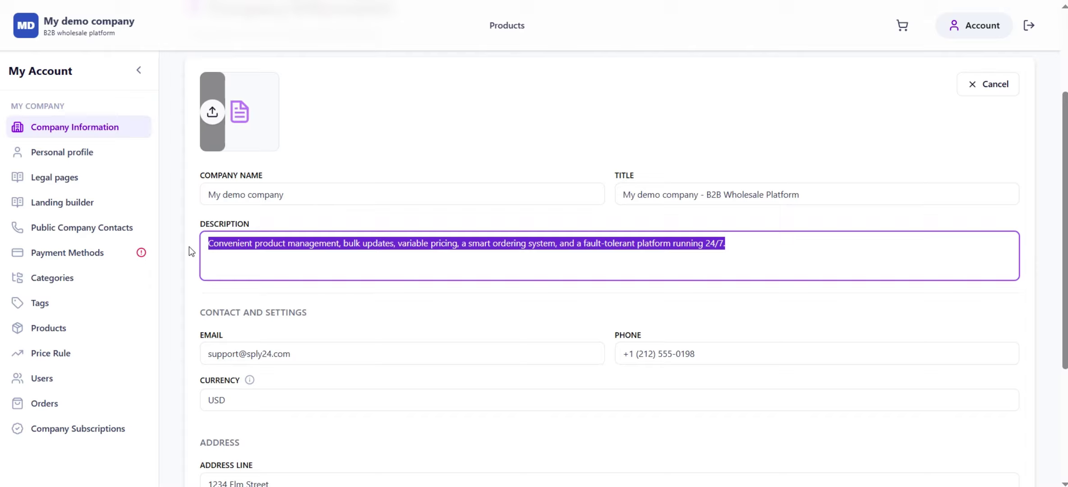
pyautogui.click(263, 272)
pyautogui.scroll(-5, 361, 307)
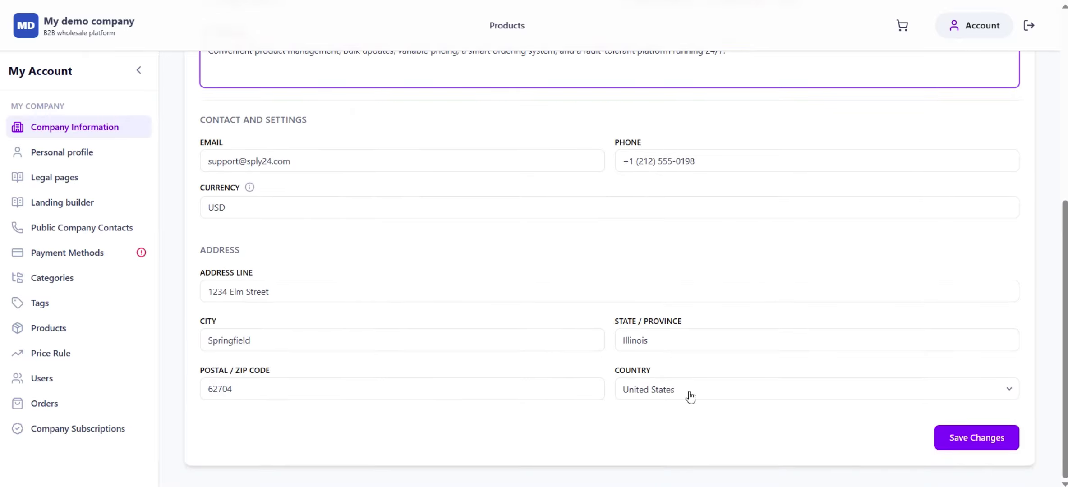
pyautogui.click(963, 438)
pyautogui.scroll(5, 722, 338)
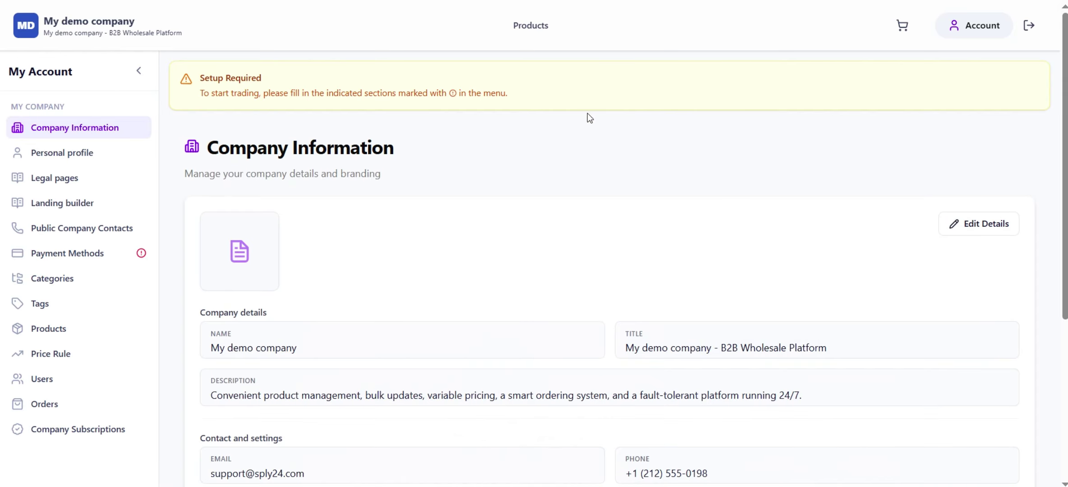
# Upload the Sply24 logo as the company logo and save the details
pyautogui.click(973, 230)
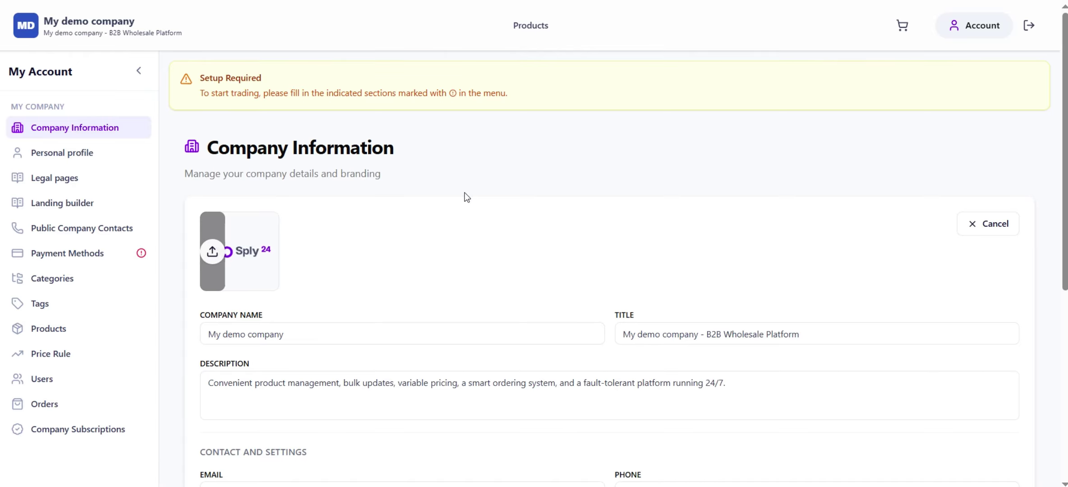
pyautogui.scroll(-7, 653, 268)
pyautogui.scroll(7, 493, 254)
pyautogui.scroll(-8, 599, 318)
pyautogui.click(956, 437)
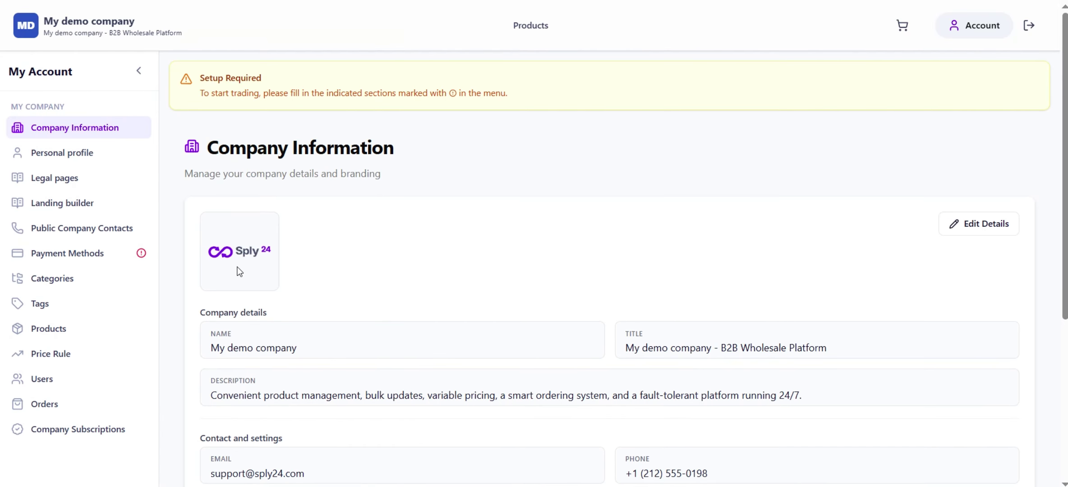
# Switch to the store's sign-in page to see the new logo and title
pyautogui.scroll(-5, 614, 334)
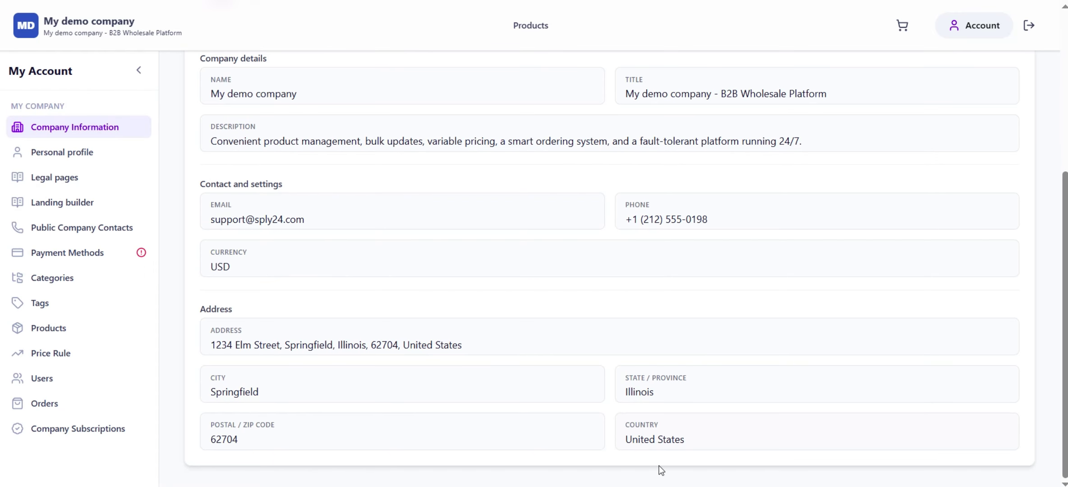
pyautogui.scroll(4, 486, 322)
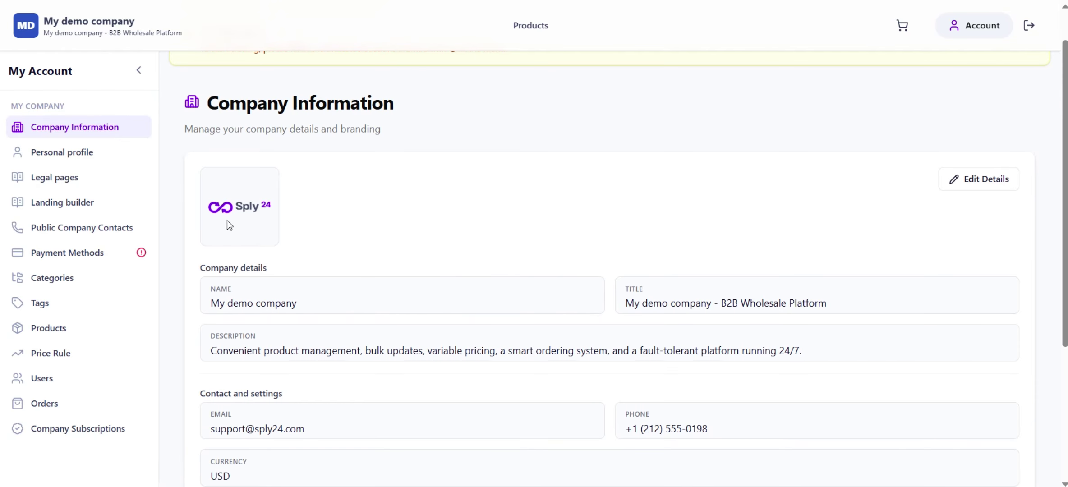
pyautogui.click(759, 441)
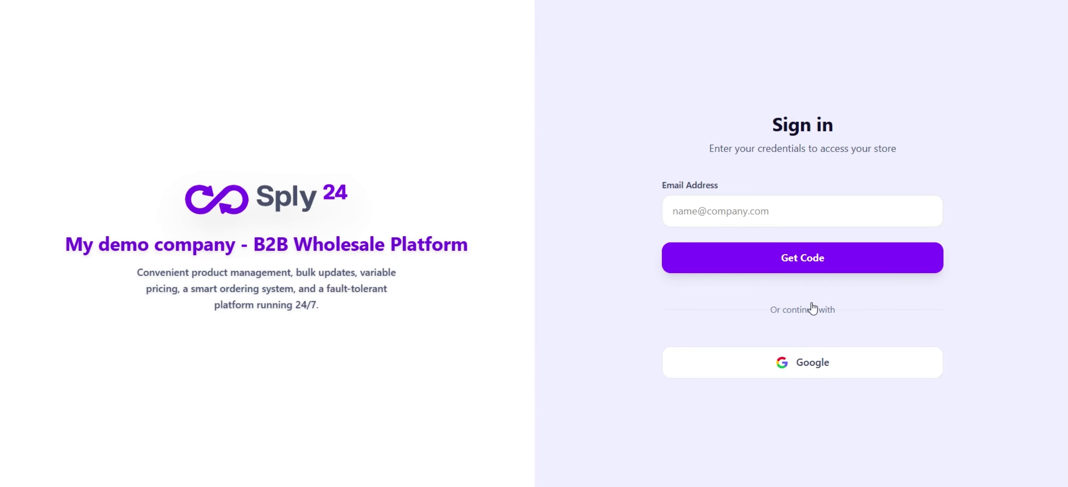
# Return to the My demo company Company Information window and scroll back to its top
pyautogui.moveTo(602, 397)
pyautogui.click(609, 431)
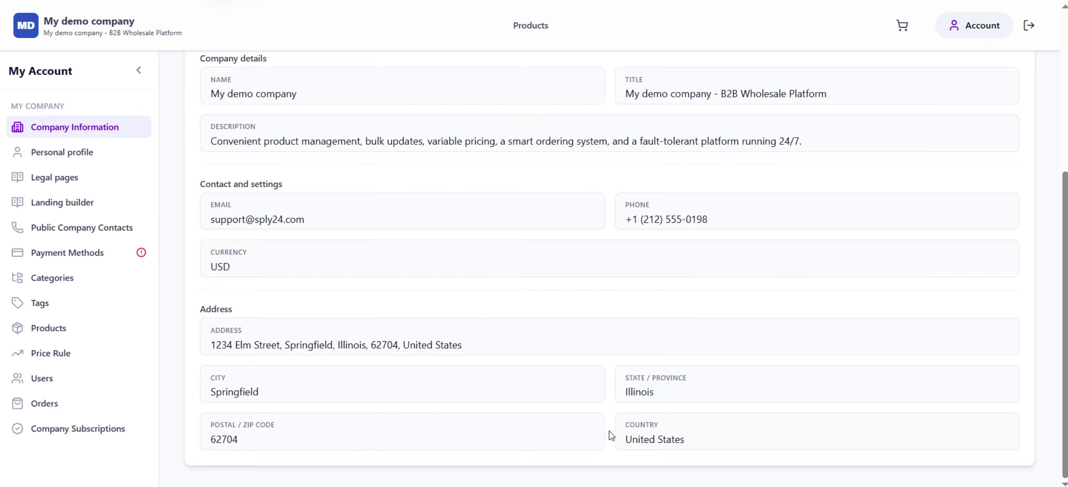
pyautogui.scroll(5, 580, 318)
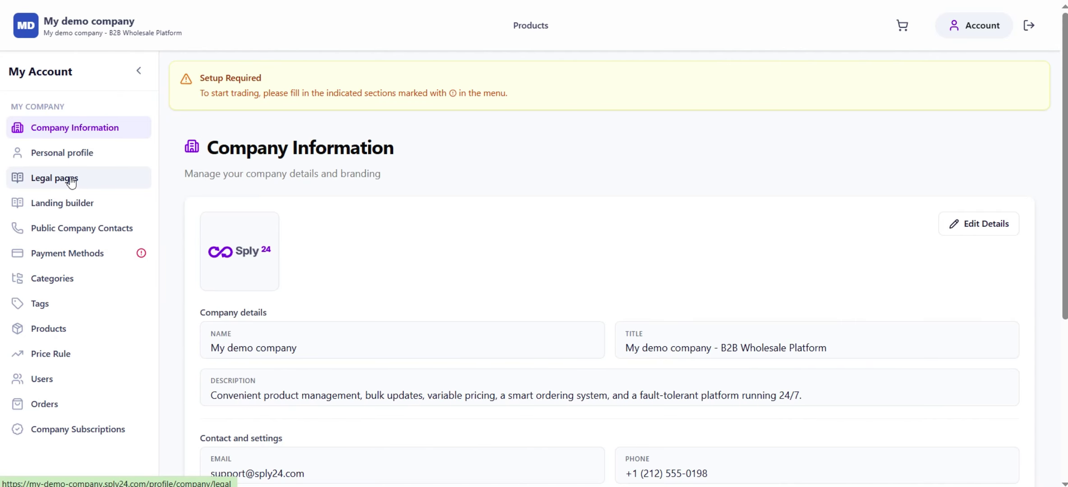
# Draft a TERMS OF-SALE legal page titled 'Terms', then bring up the platform's Terms of Service tab
pyautogui.click(71, 180)
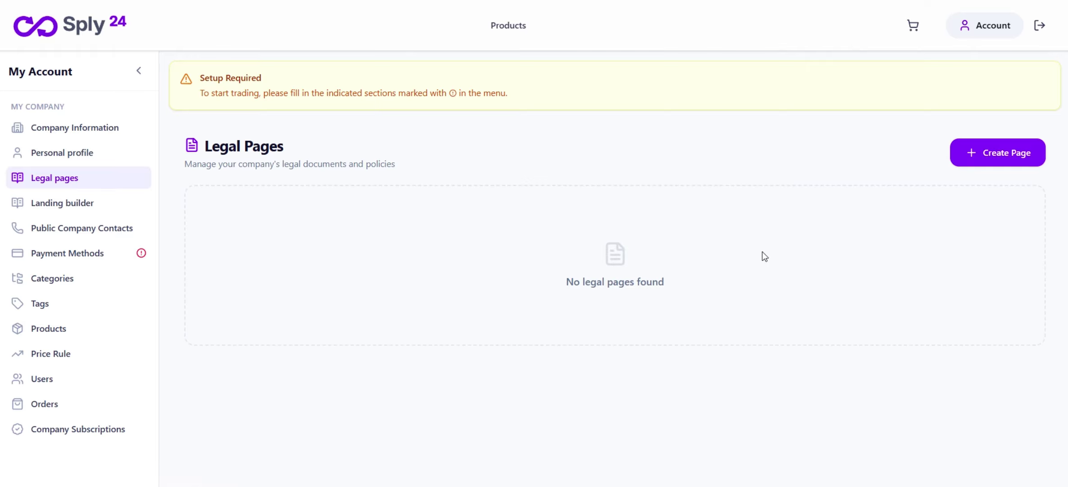
pyautogui.click(1006, 152)
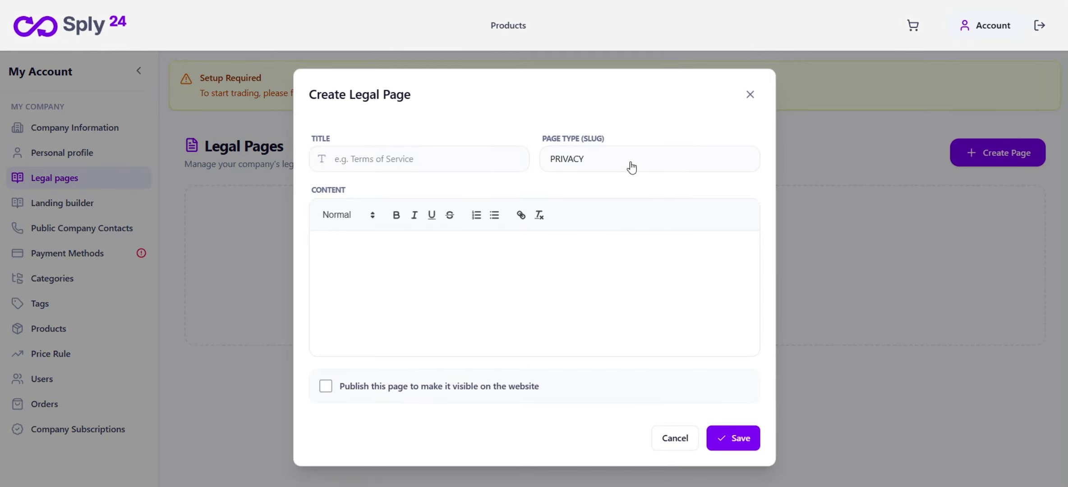
pyautogui.click(632, 166)
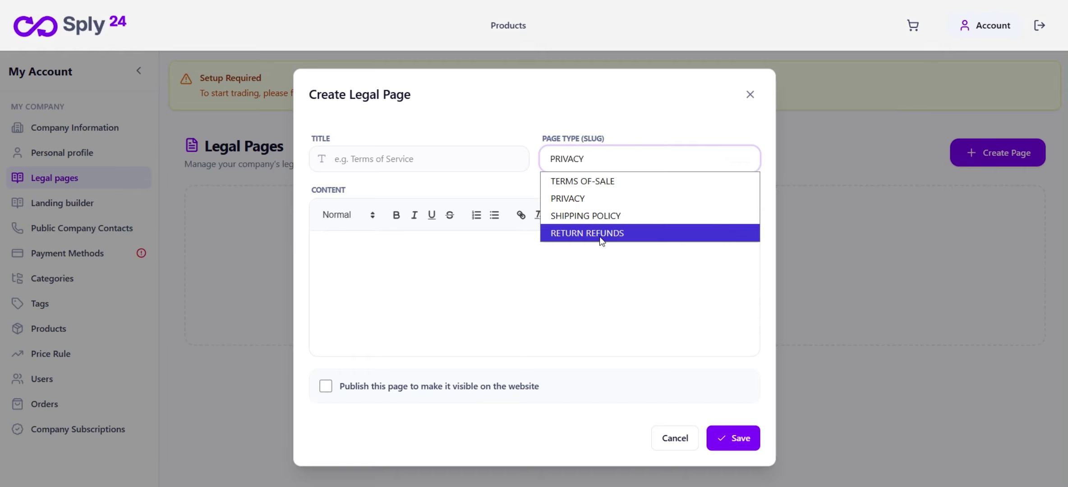
pyautogui.click(596, 181)
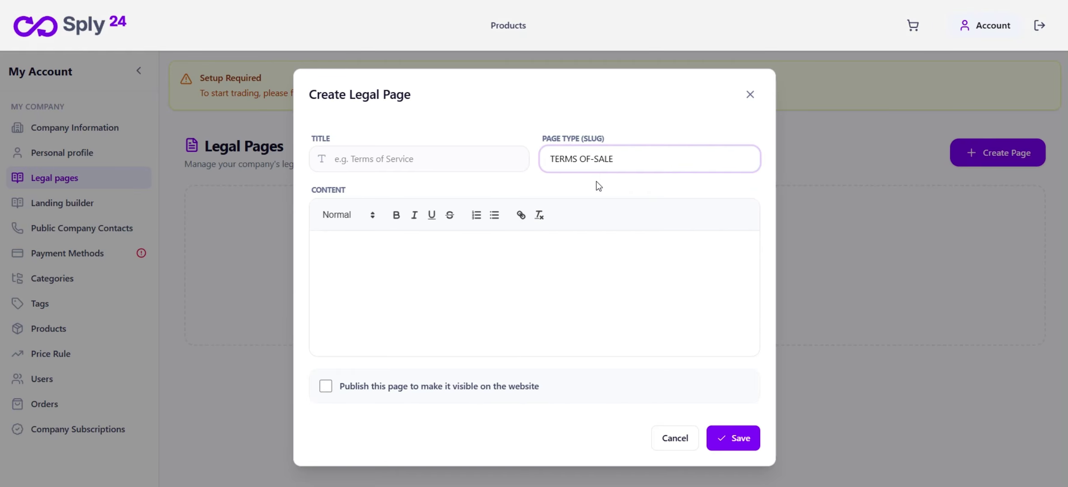
pyautogui.click(424, 160)
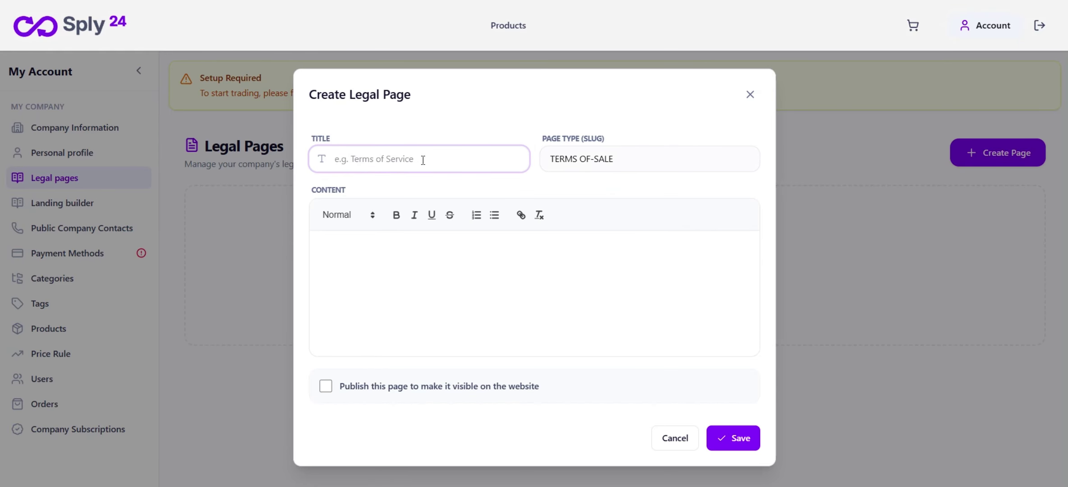
pyautogui.write('Terms')
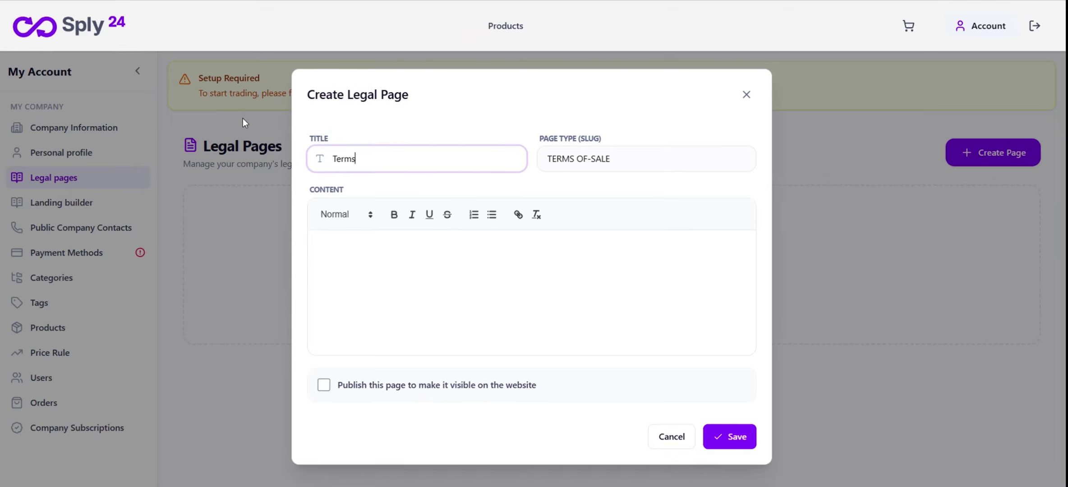
pyautogui.click(413, 1)
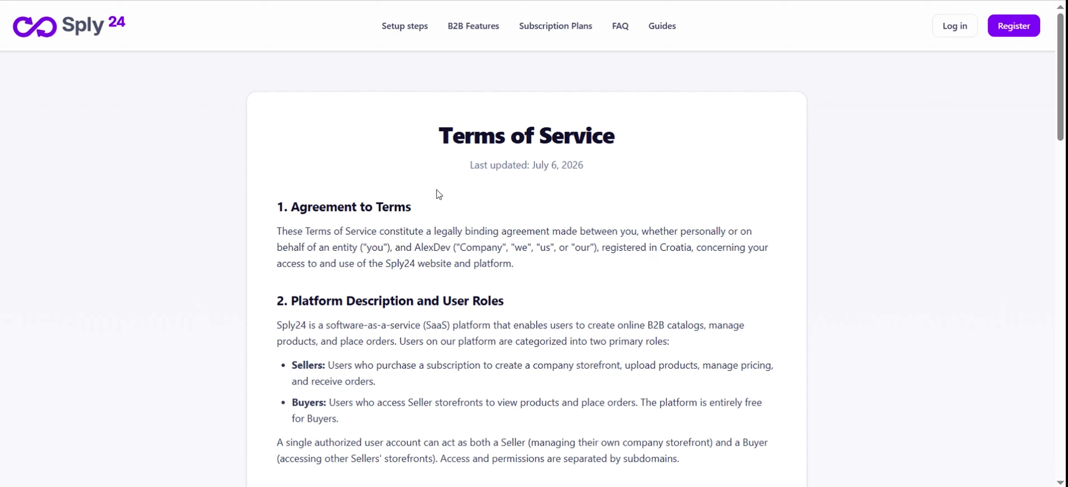
# Select and copy the Terms of Service text from section 1 onward
pyautogui.moveTo(431, 136); pyautogui.dragTo(620, 139)
pyautogui.click(403, 222)
pyautogui.moveTo(280, 210); pyautogui.dragTo(424, 386)
pyautogui.hotkey('ctrl', 'c')
pyautogui.scroll(-15, 414, 280)
pyautogui.scroll(-6, 430, 325)
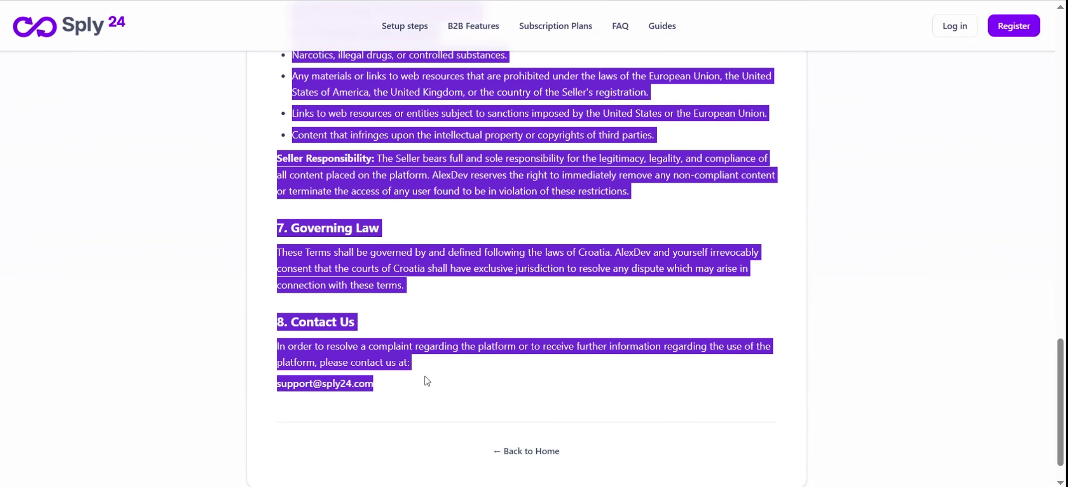
pyautogui.hotkey('alt', 'Tab')
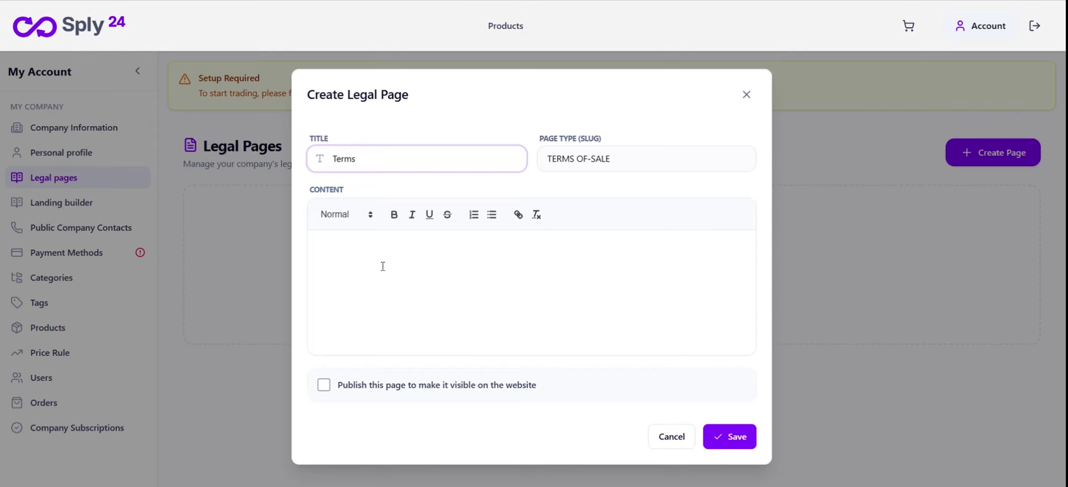
# Paste the terms into the Terms page content, mark it published, and save it
pyautogui.click(382, 262)
pyautogui.hotkey('ctrl', 'v')
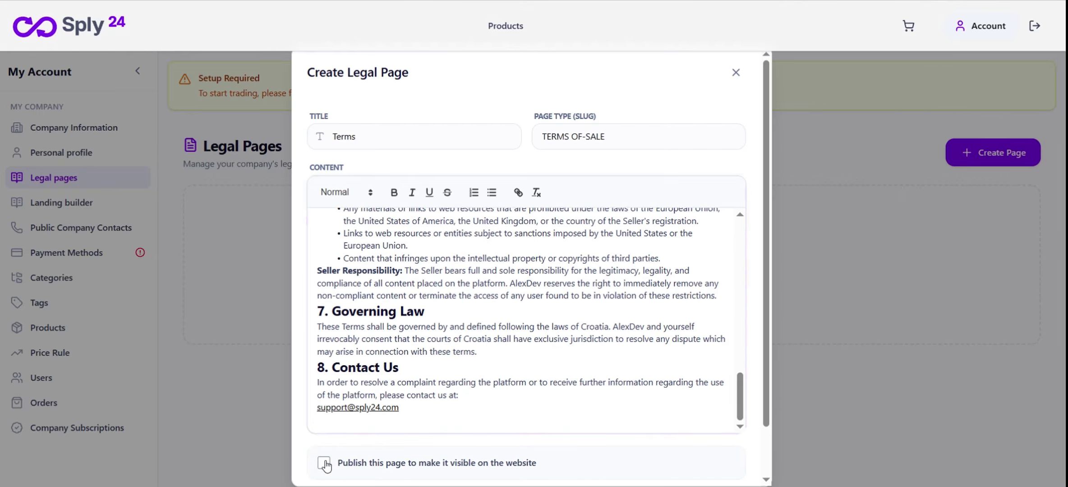
pyautogui.click(324, 463)
pyautogui.scroll(-1, 496, 446)
pyautogui.click(728, 466)
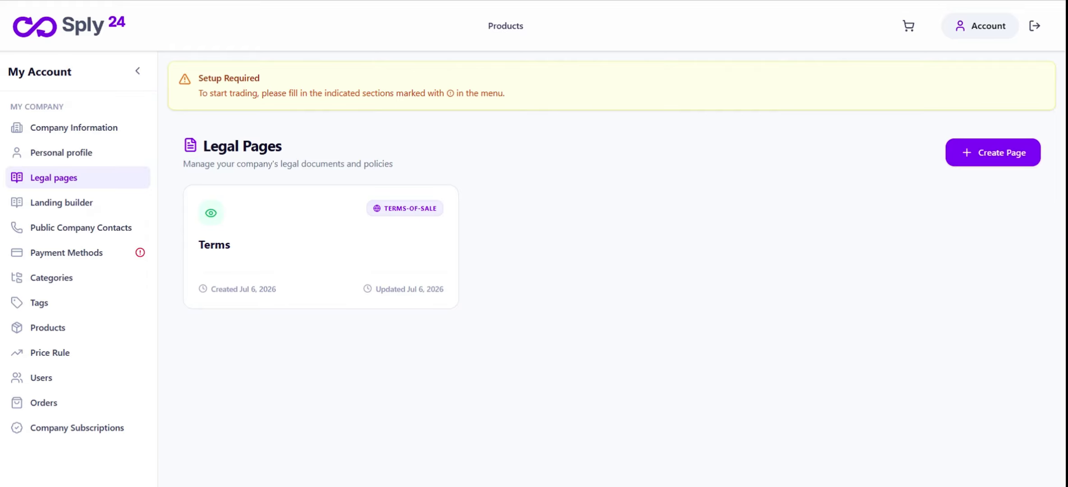
# Reload, check the new Terms page on the storefront, then go back to Legal Pages
pyautogui.press('F5')
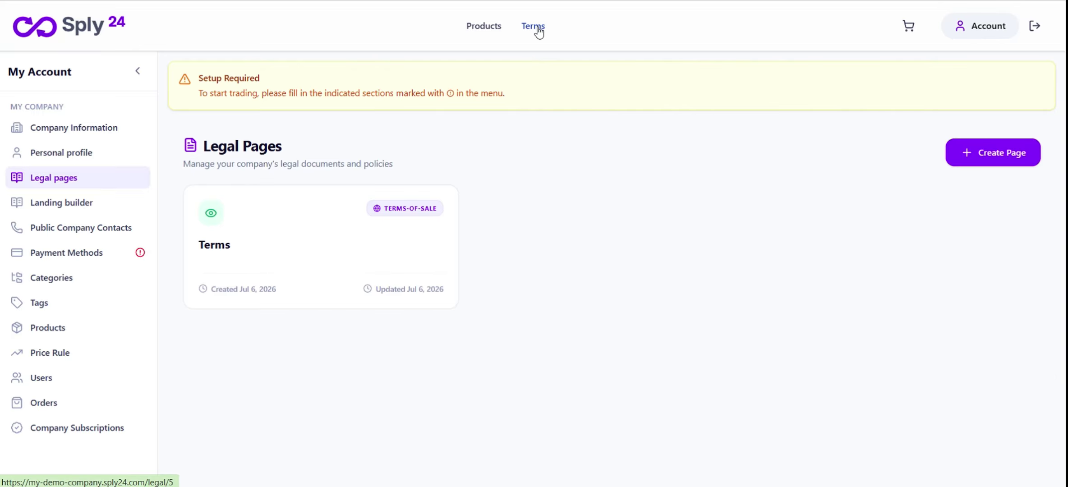
pyautogui.click(538, 27)
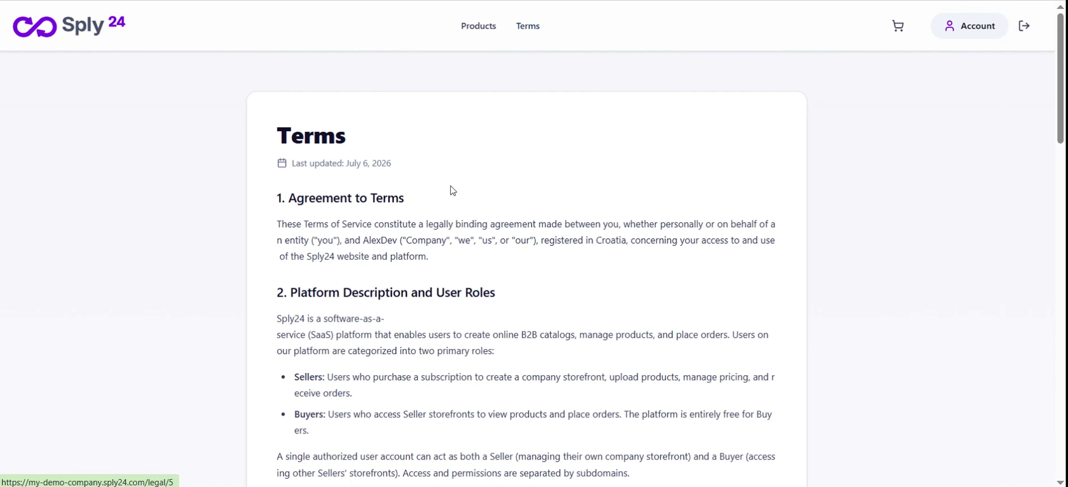
pyautogui.scroll(-15, 451, 187)
pyautogui.scroll(-8, 451, 187)
pyautogui.scroll(11, 451, 186)
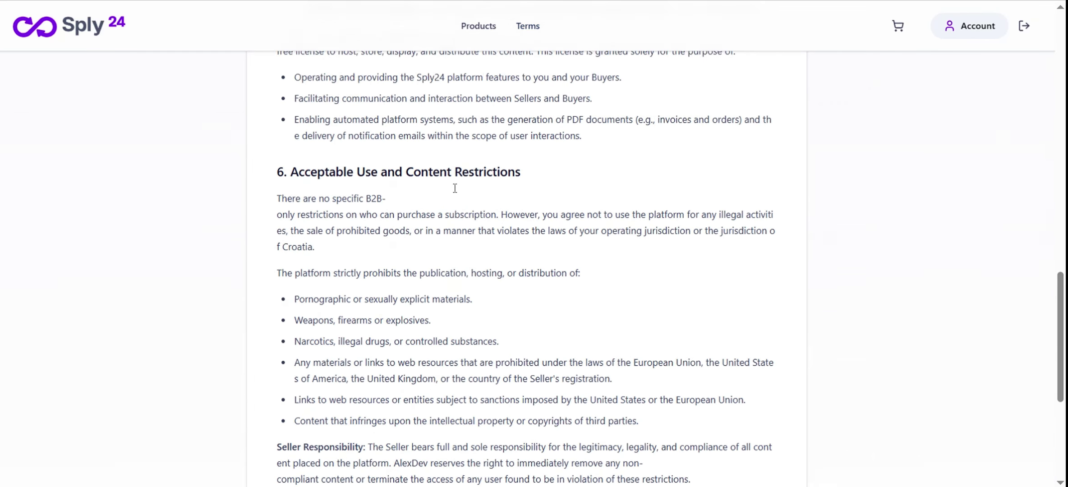
pyautogui.hotkey('alt', 'Left')
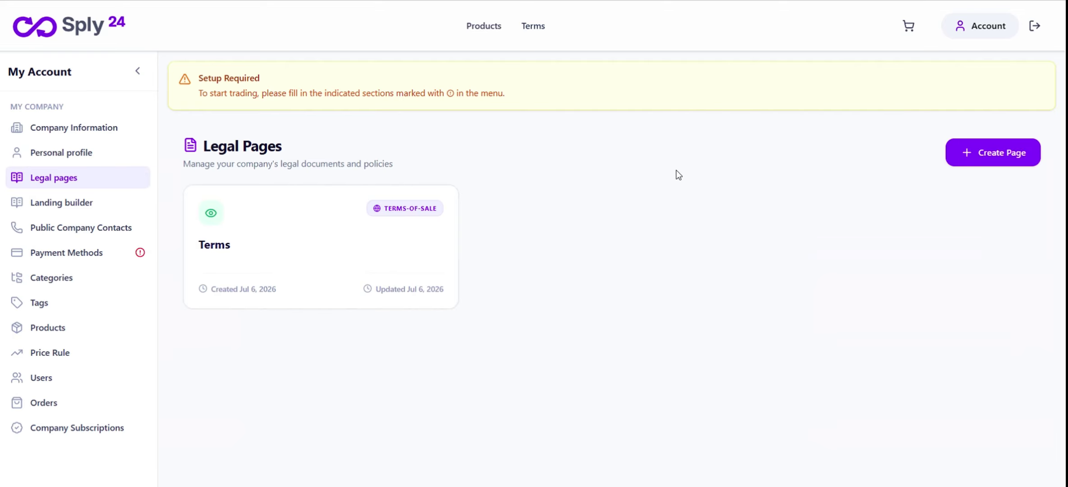
# Start another legal page with the PRIVACY page type
pyautogui.click(1021, 154)
pyautogui.click(737, 165)
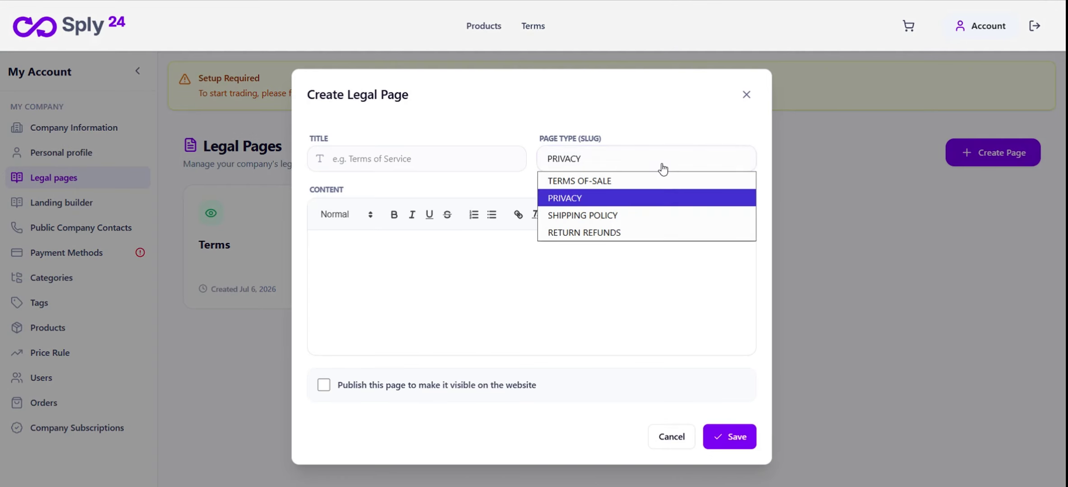
pyautogui.click(618, 200)
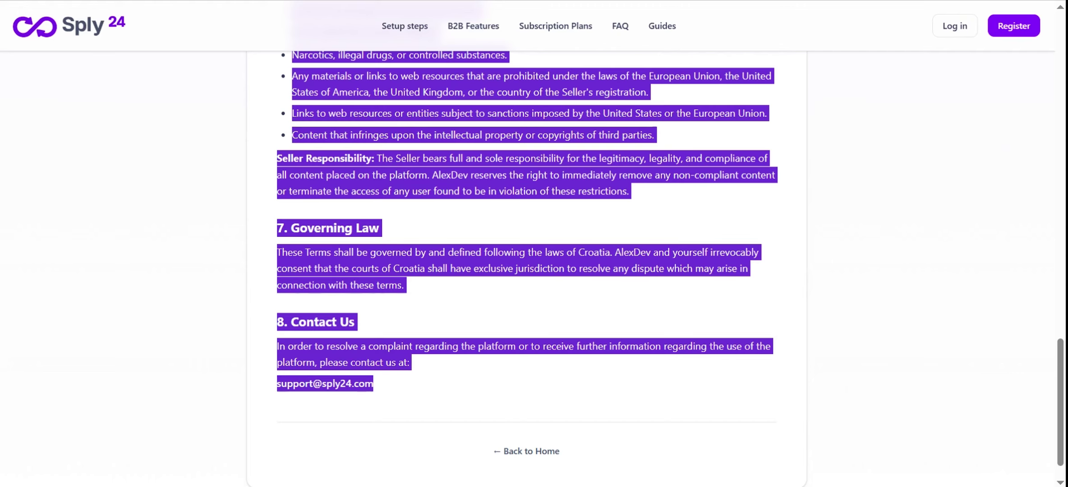
# Copy the full Privacy Policy text from the platform's footer-linked Privacy Policy page
pyautogui.click(544, 446)
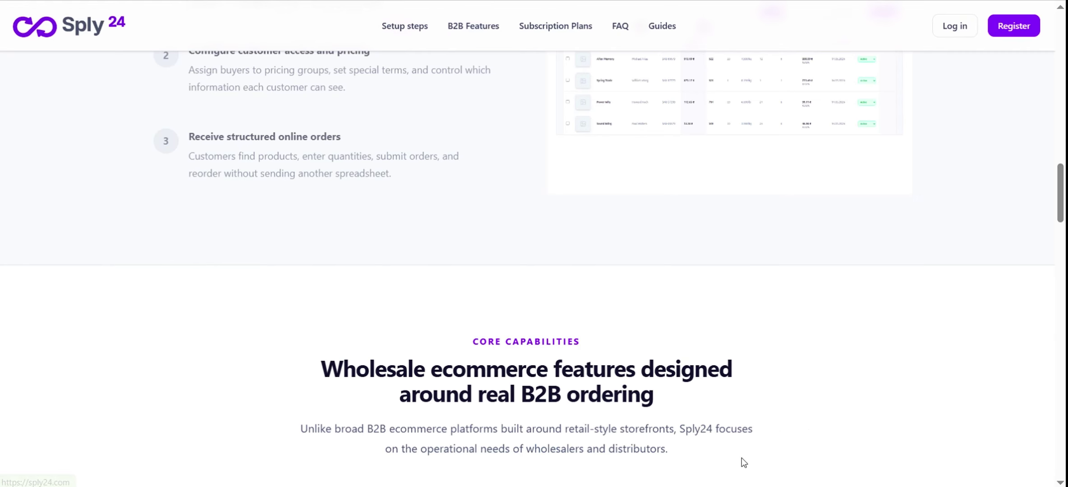
pyautogui.moveTo(1060, 199); pyautogui.dragTo(1061, 470)
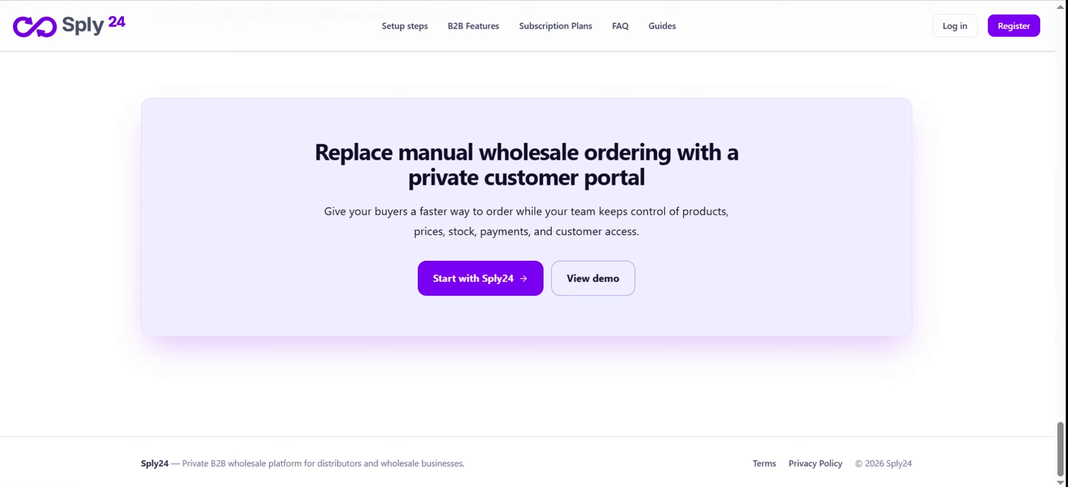
pyautogui.click(819, 465)
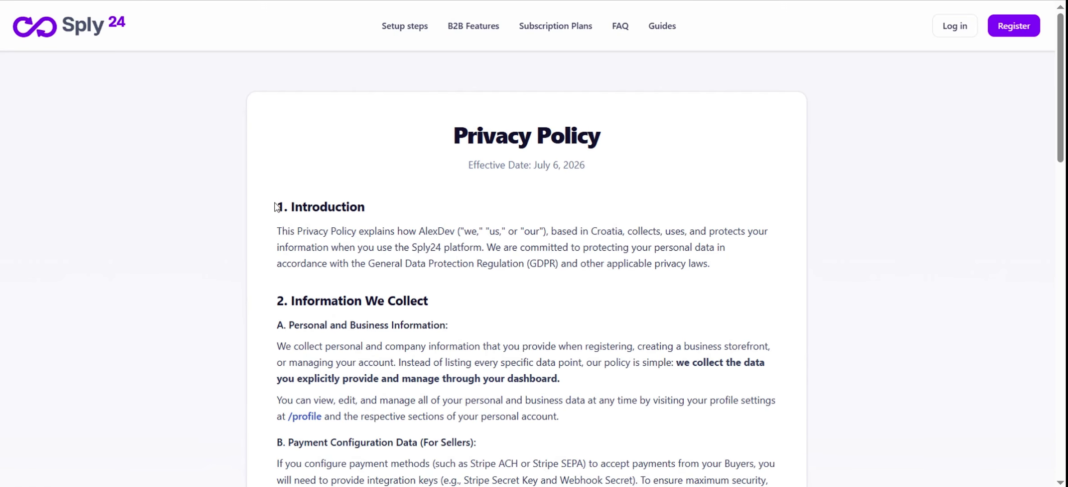
pyautogui.moveTo(277, 207); pyautogui.dragTo(341, 325)
pyautogui.scroll(-15, 406, 318)
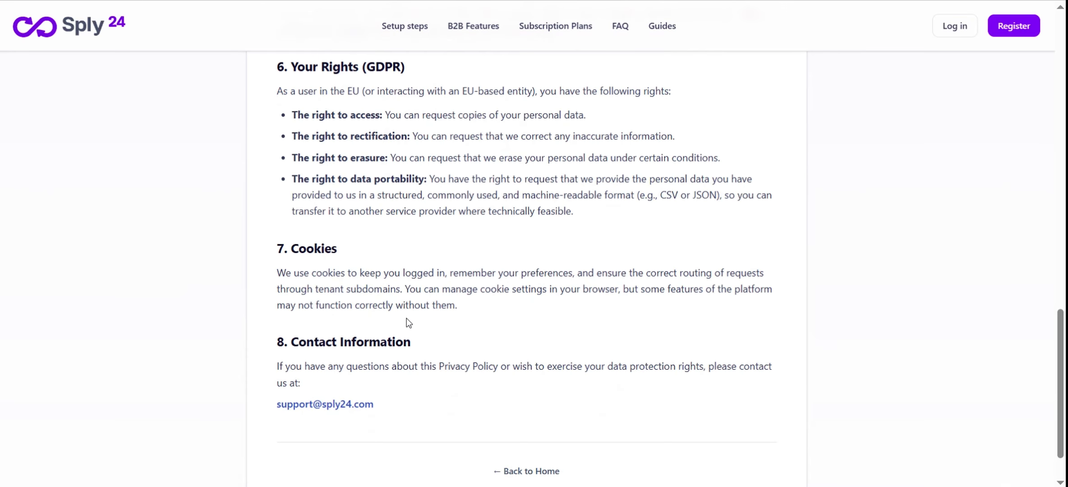
pyautogui.moveTo(407, 318); pyautogui.dragTo(378, 405)
pyautogui.hotkey('ctrl', 'c')
pyautogui.hotkey('alt', 'Tab')
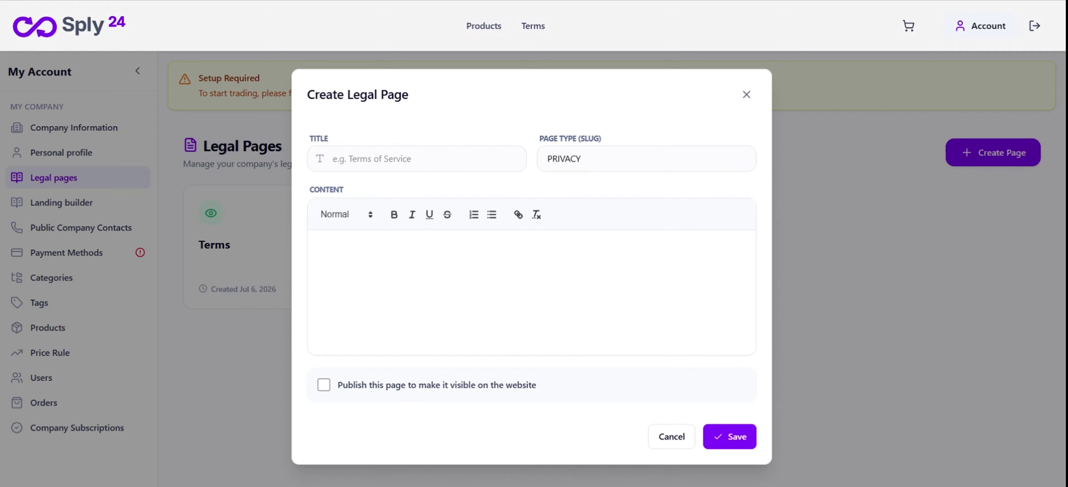
# Paste the policy into Content, title the page 'Privacy', mark it published, and save
pyautogui.click(346, 241)
pyautogui.hotkey('ctrl', 'v')
pyautogui.click(358, 136)
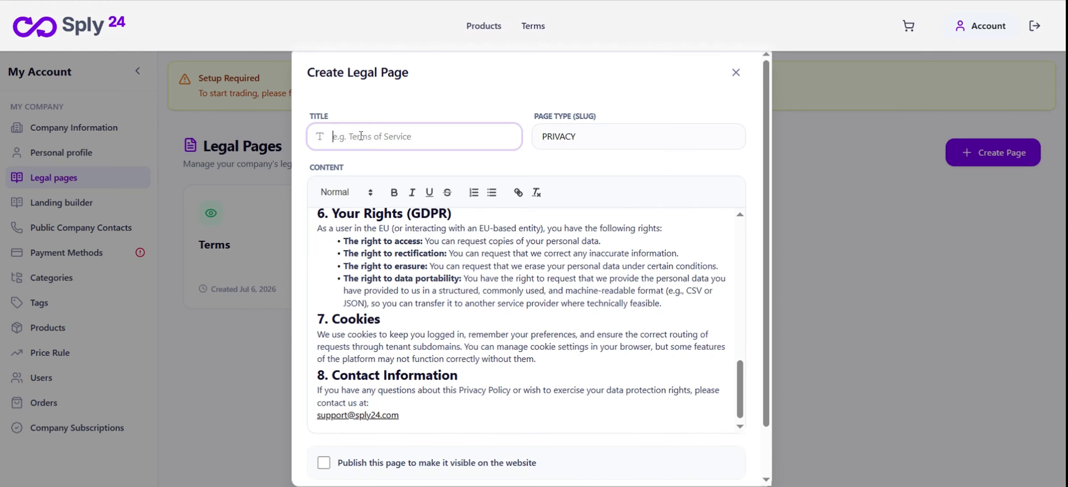
pyautogui.write('Prica')
pyautogui.press('BackSpace')
pyautogui.write('vacy')
pyautogui.click(329, 467)
pyautogui.scroll(-1, 453, 445)
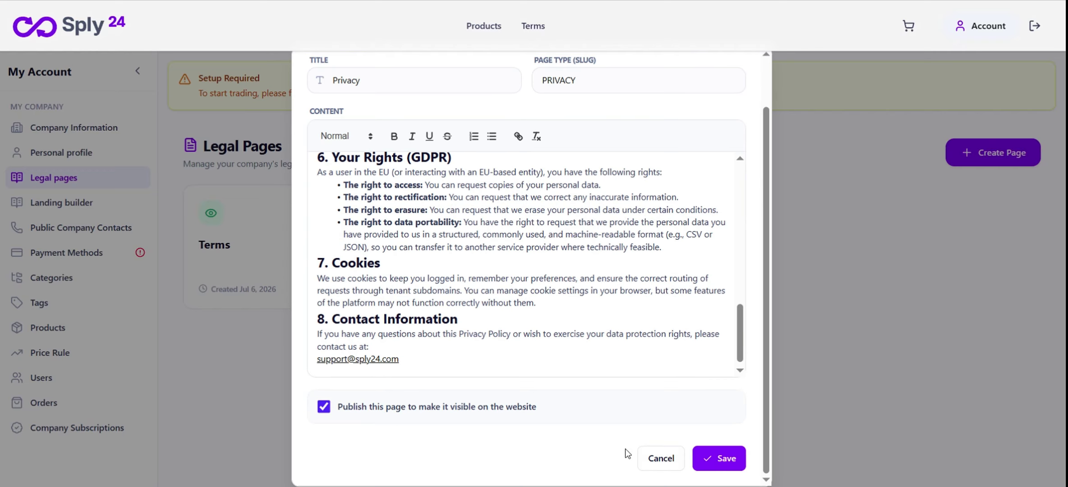
pyautogui.click(712, 457)
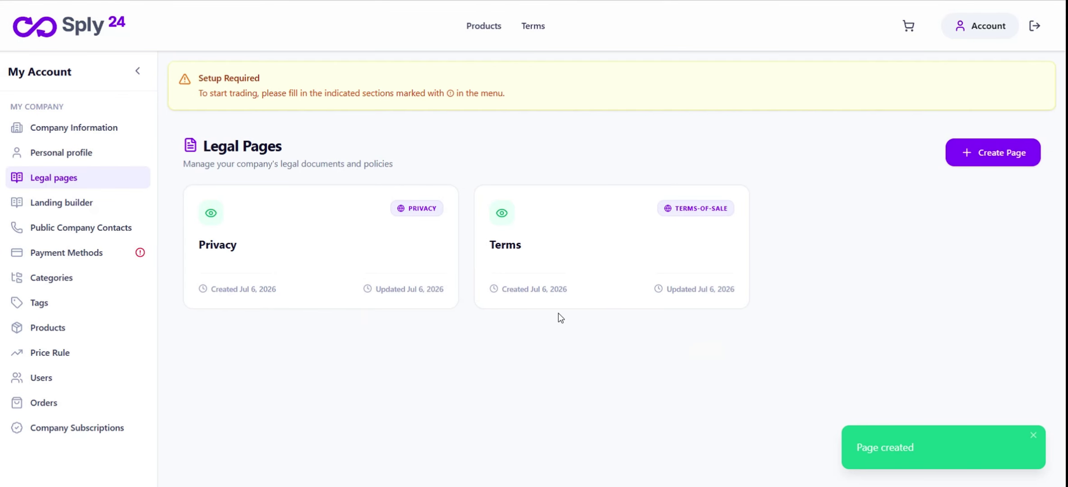
# Reload the store so a Privacy link appears beside Terms in the top navigation
pyautogui.click(76, 1)
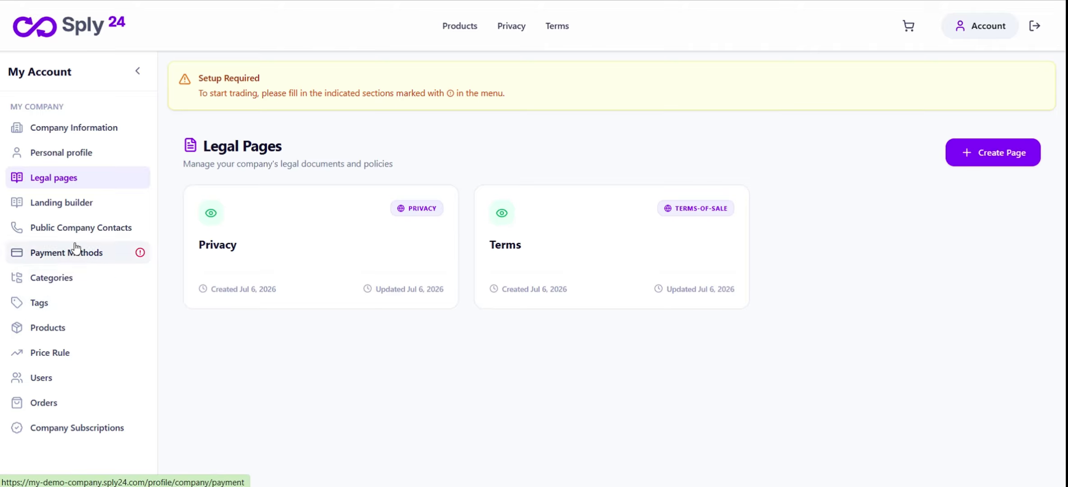
# Copy the company phone number from the Company Information page
pyautogui.click(76, 229)
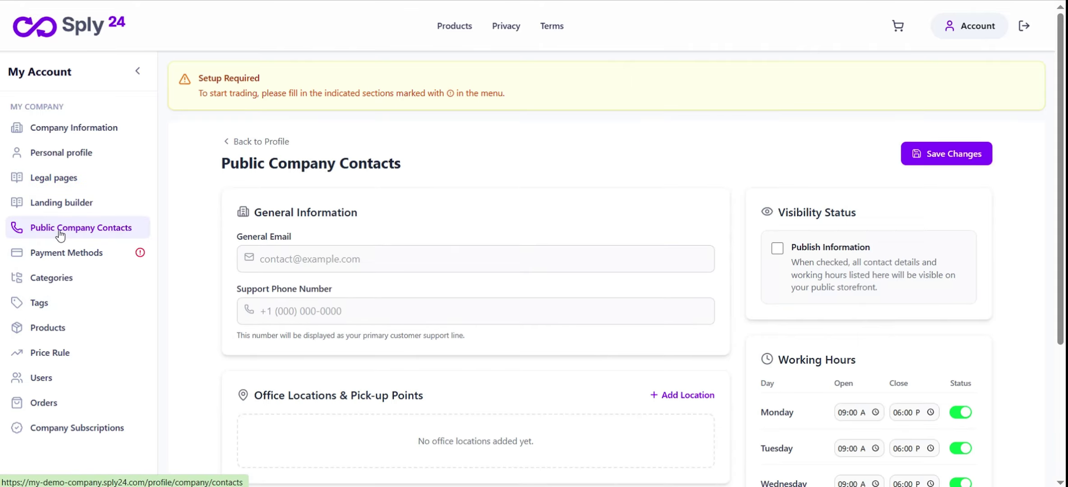
pyautogui.click(347, 258)
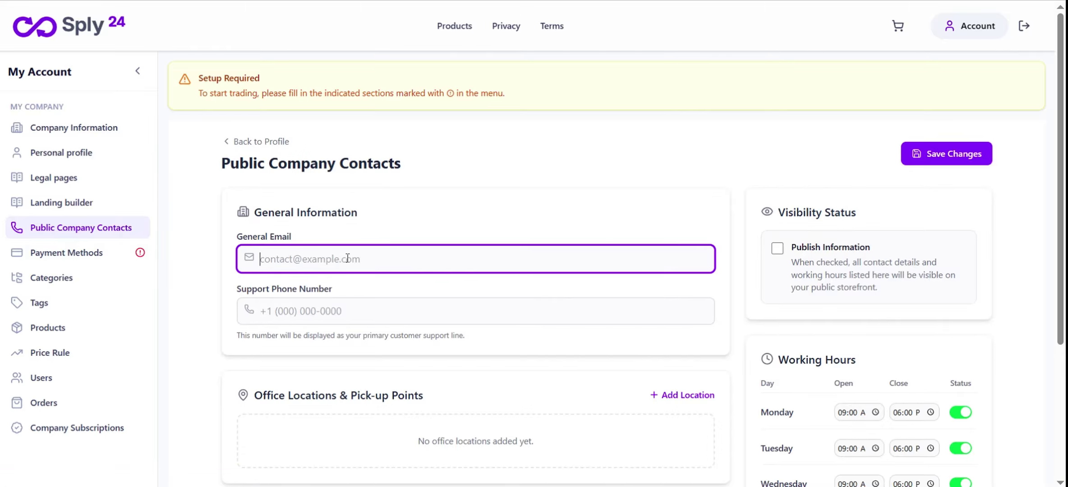
pyautogui.click(346, 310)
pyautogui.click(349, 262)
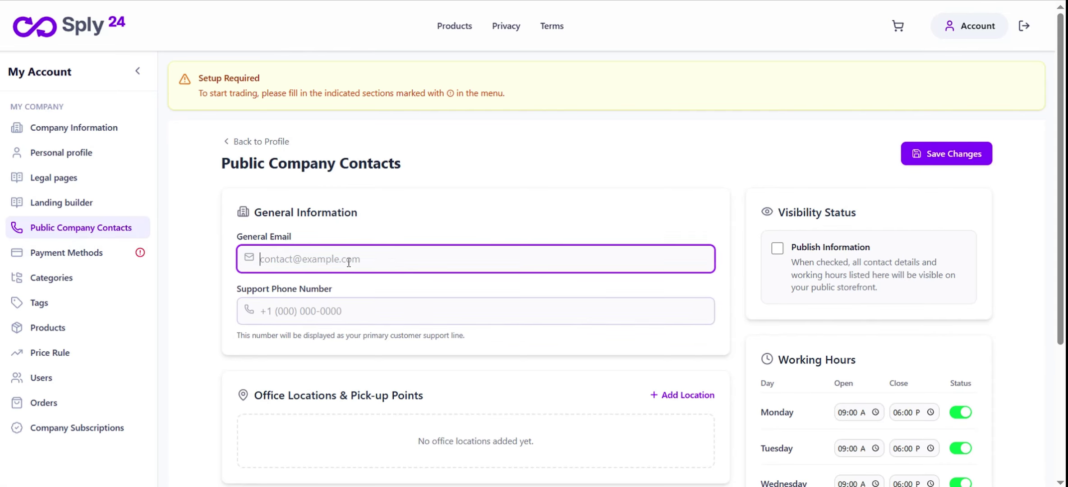
pyautogui.click(96, 129)
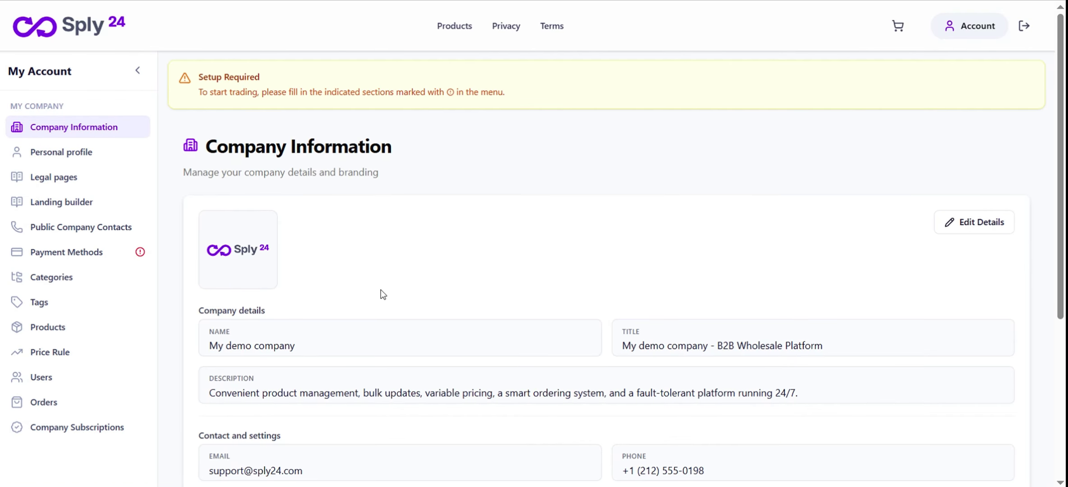
pyautogui.scroll(-5, 383, 294)
pyautogui.moveTo(302, 263); pyautogui.dragTo(209, 266)
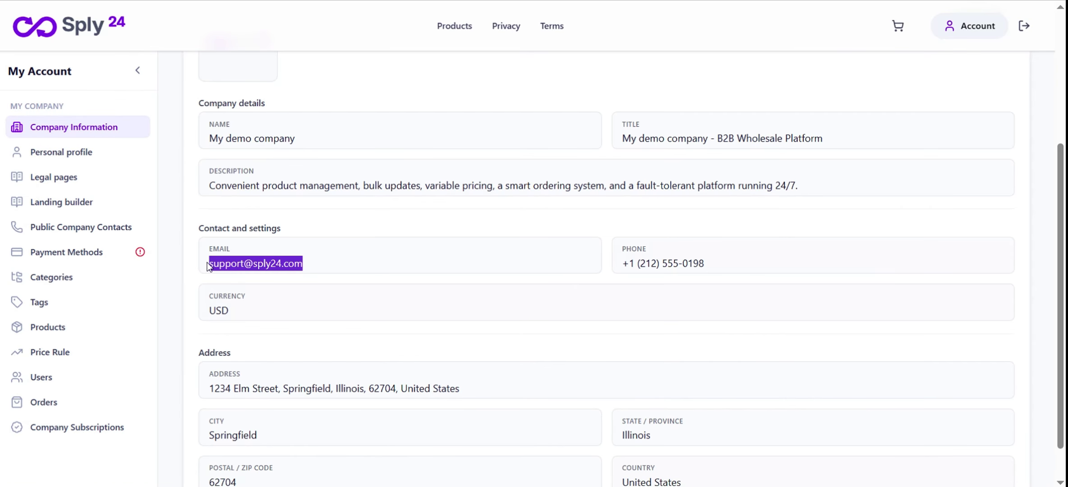
pyautogui.moveTo(723, 264); pyautogui.dragTo(619, 266)
pyautogui.hotkey('ctrl', 'c')
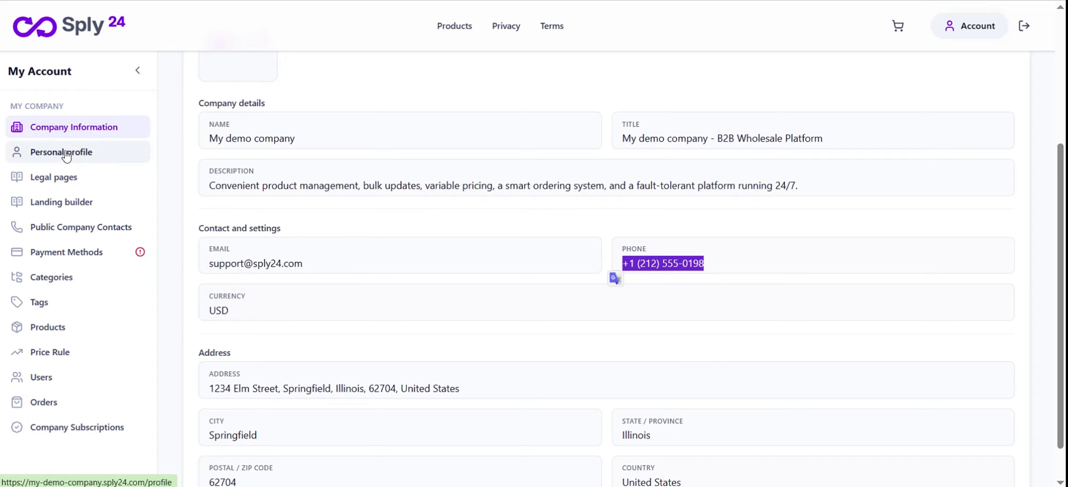
# Fill Public Company Contacts' support phone and general email with the company's phone and email
pyautogui.click(75, 235)
pyautogui.click(352, 308)
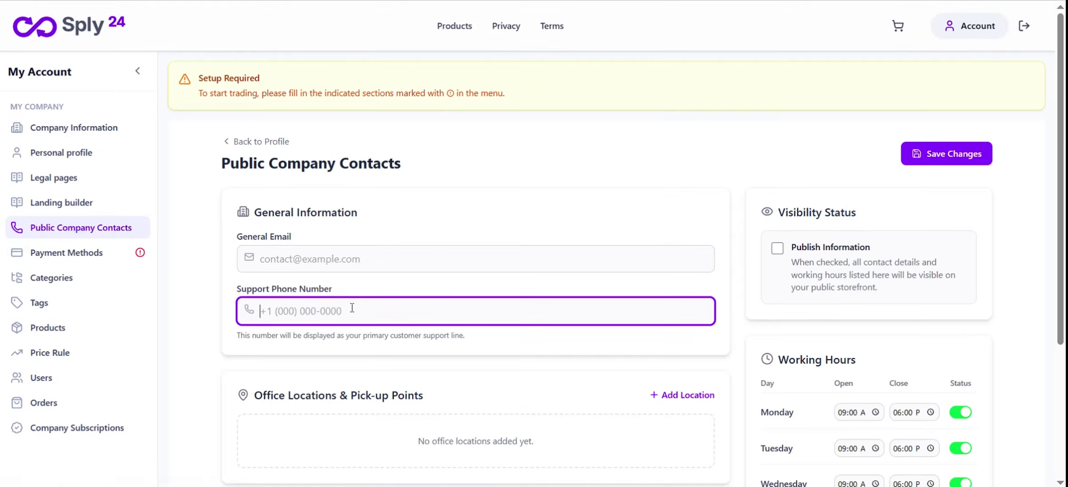
pyautogui.hotkey('ctrl', 'v')
pyautogui.click(312, 259)
pyautogui.hotkey('ctrl', 'v')
pyautogui.scroll(-3, 460, 270)
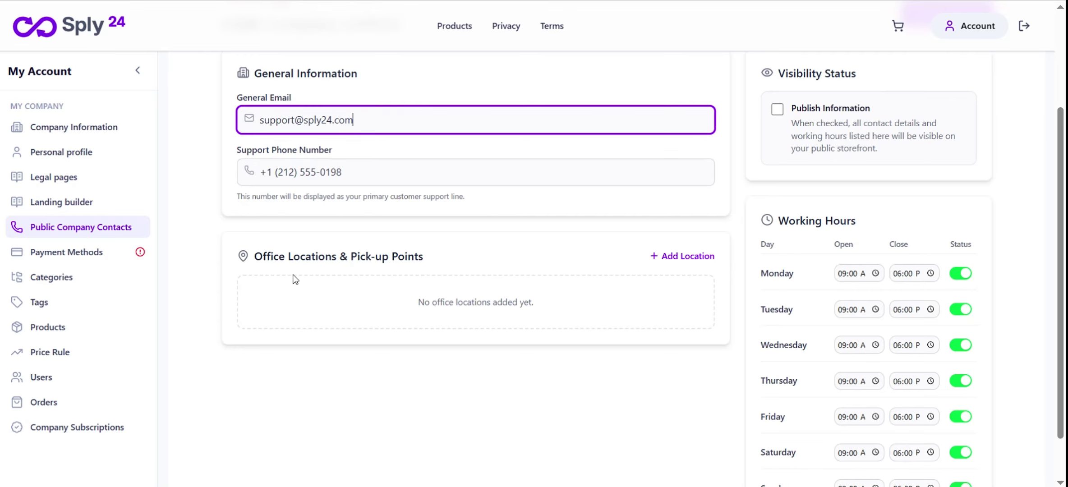
# Add an office location, close Saturday and Sunday, save, then publish the contact information
pyautogui.click(694, 259)
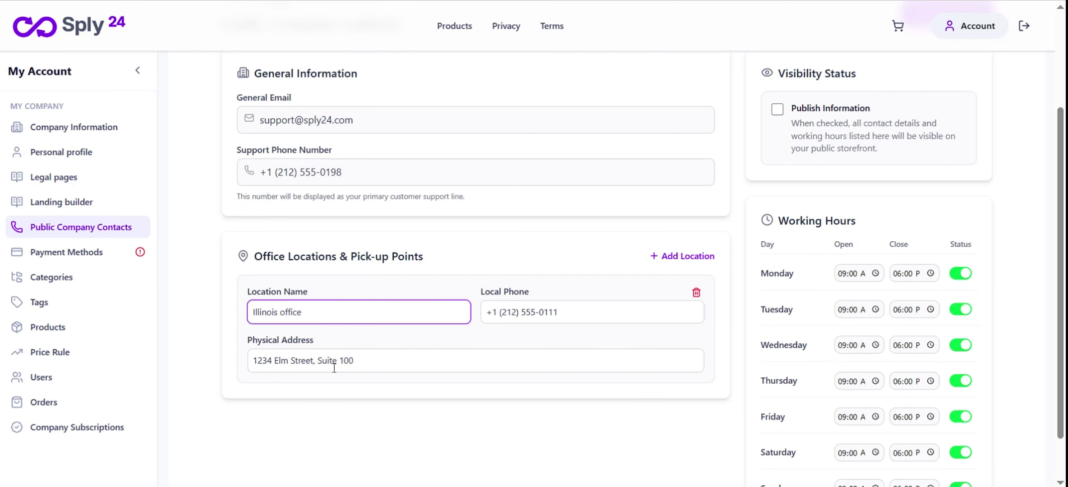
pyautogui.scroll(-1, 587, 363)
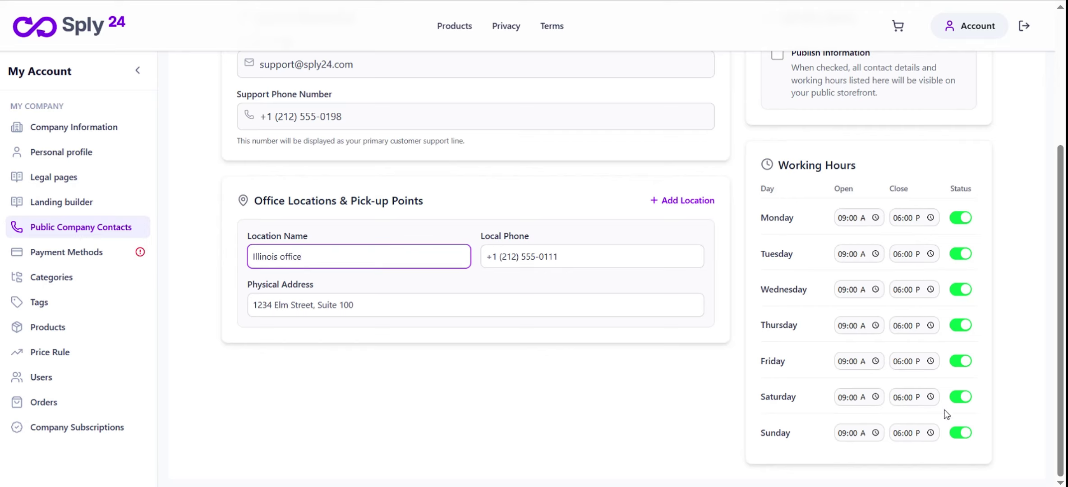
pyautogui.click(961, 436)
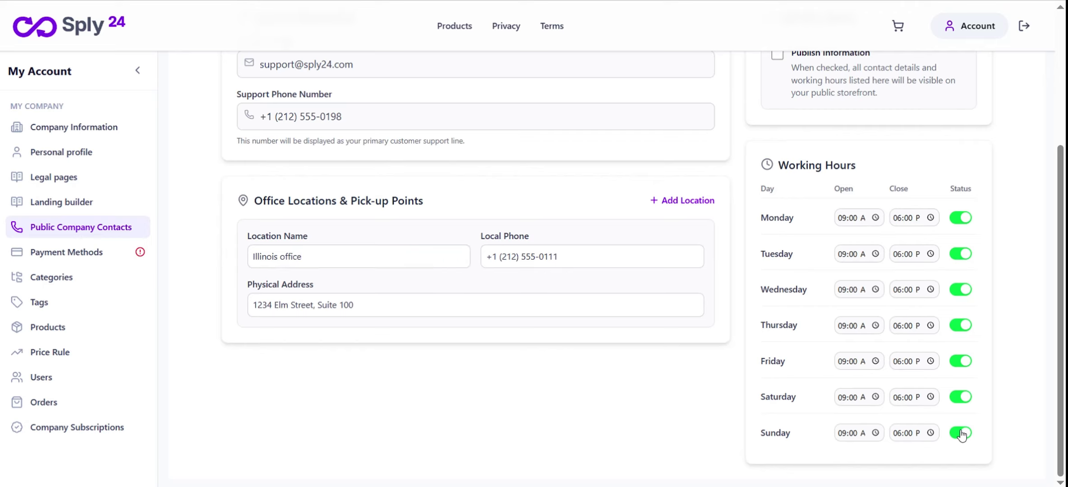
pyautogui.click(961, 434)
pyautogui.click(961, 397)
pyautogui.scroll(4, 688, 381)
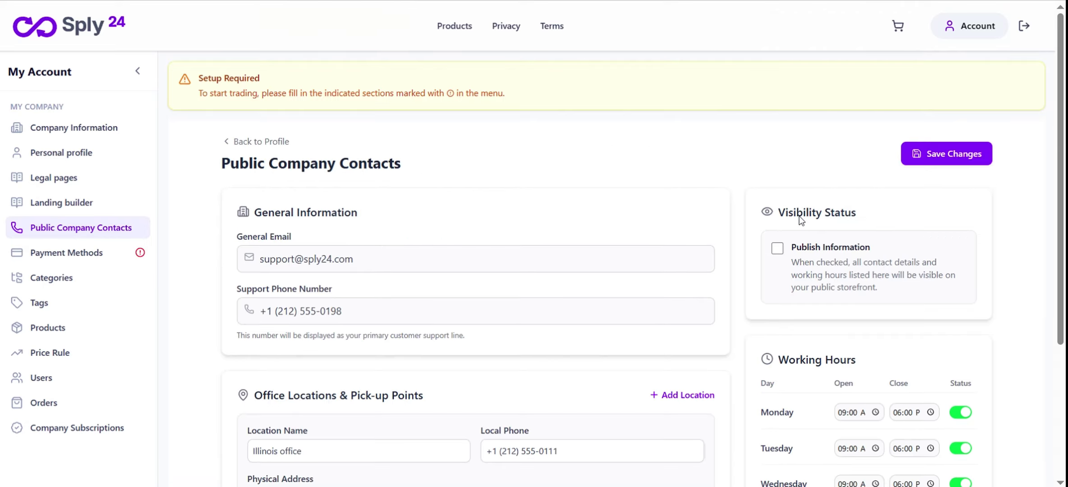
pyautogui.click(951, 165)
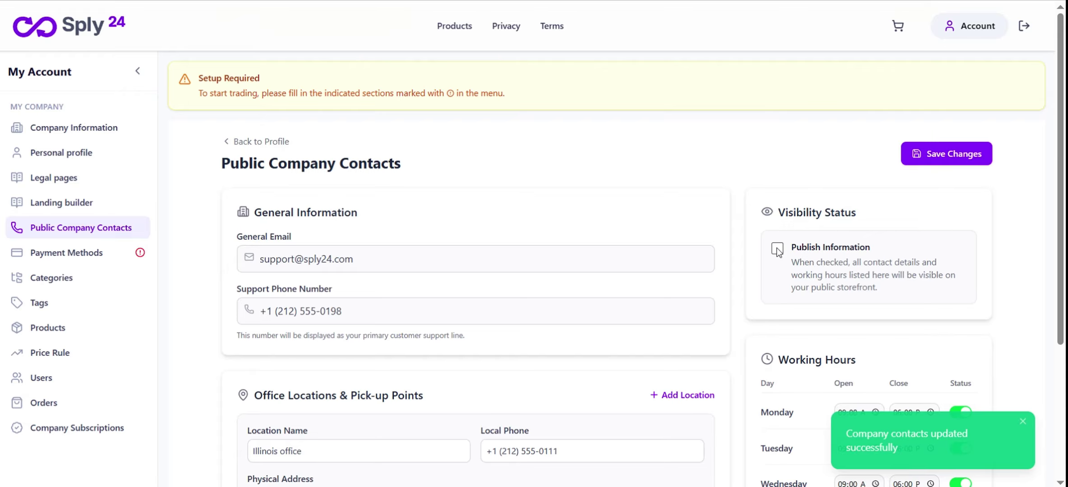
pyautogui.click(778, 249)
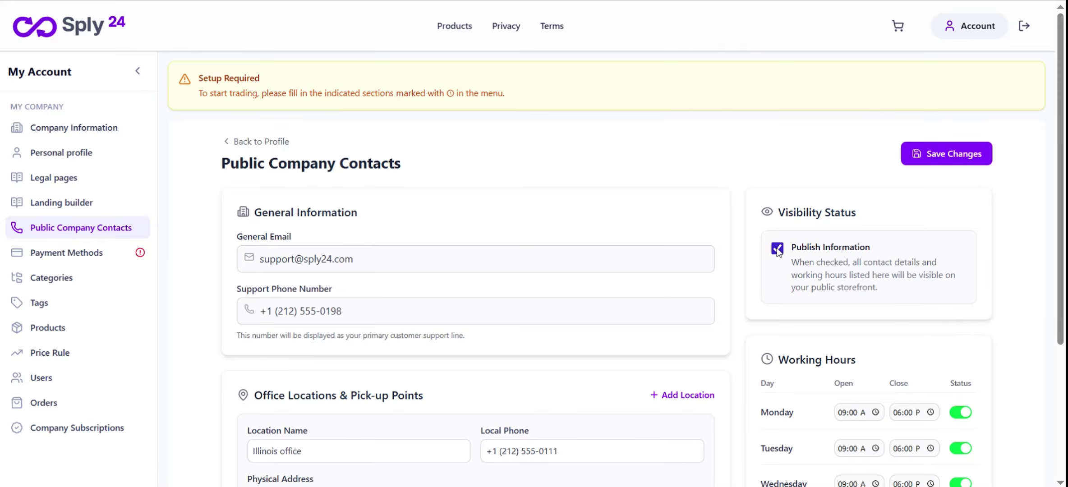
pyautogui.click(929, 166)
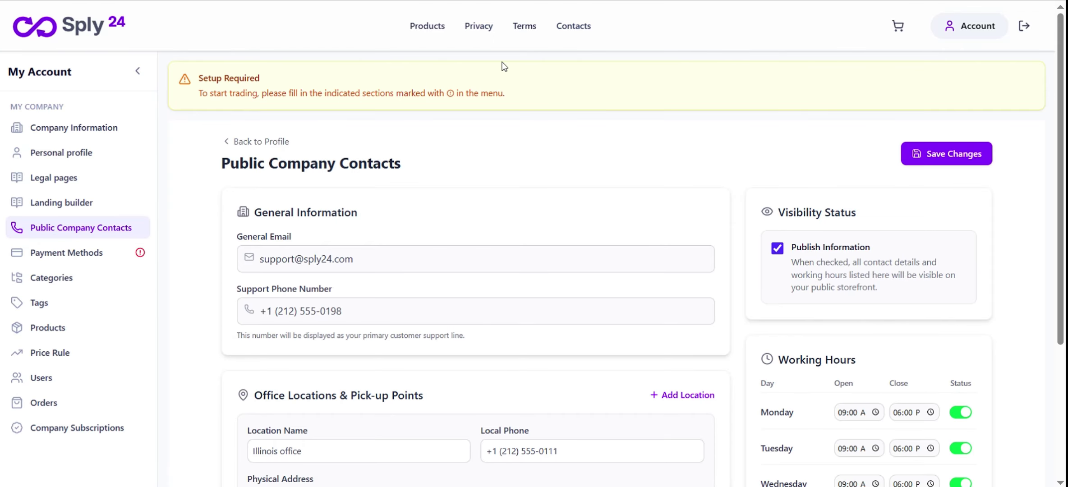
# View the storefront Contact Us and Terms pages, then return to the My Account Personal profile
pyautogui.click(584, 30)
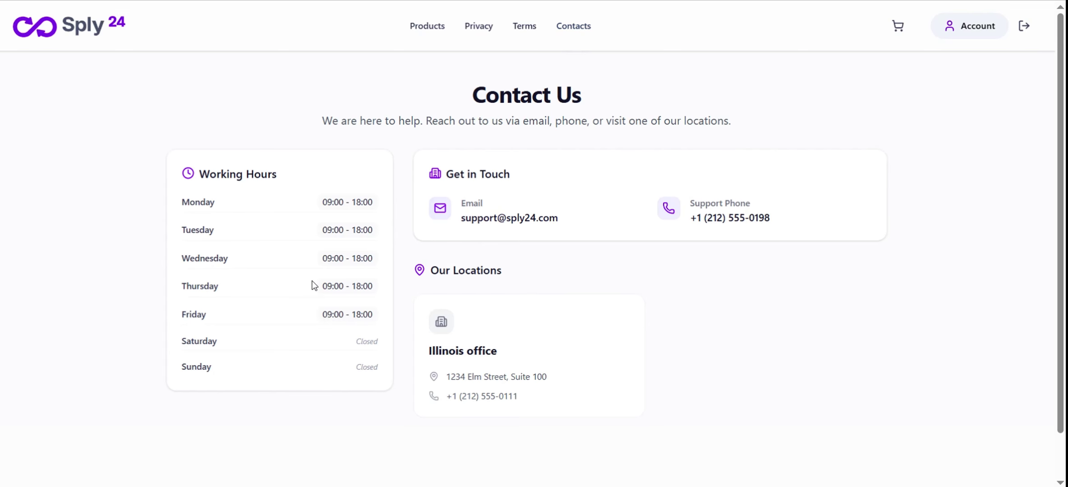
pyautogui.click(524, 27)
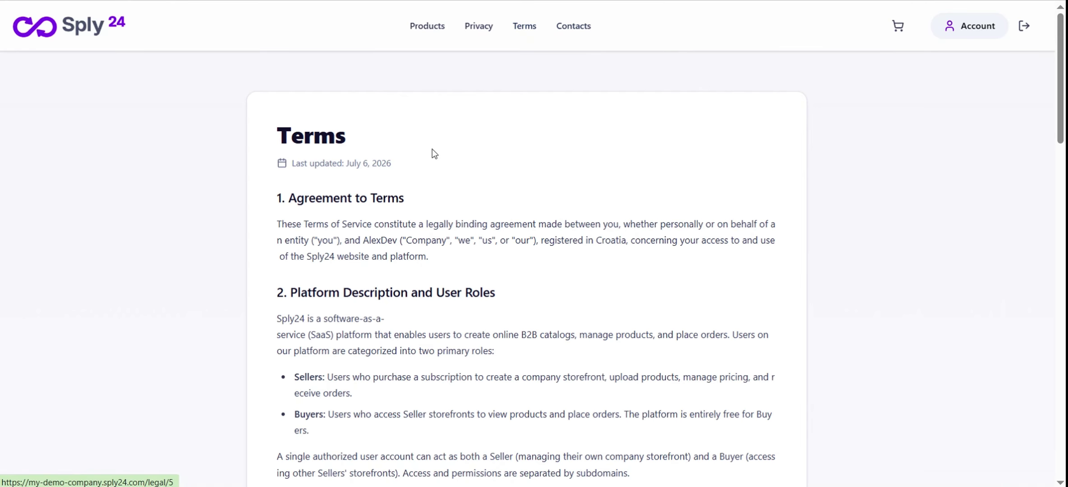
pyautogui.scroll(-10, 586, 279)
pyautogui.scroll(10, 573, 281)
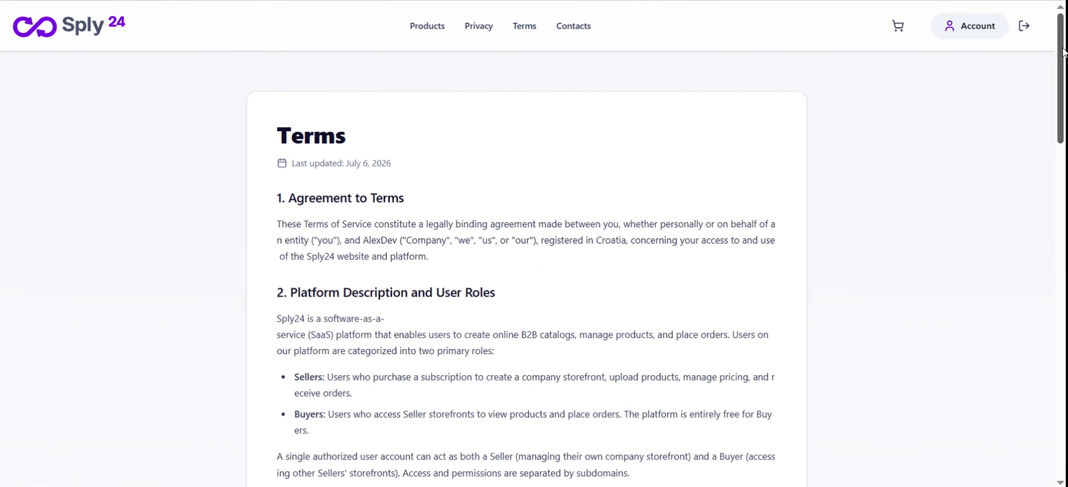
pyautogui.click(970, 26)
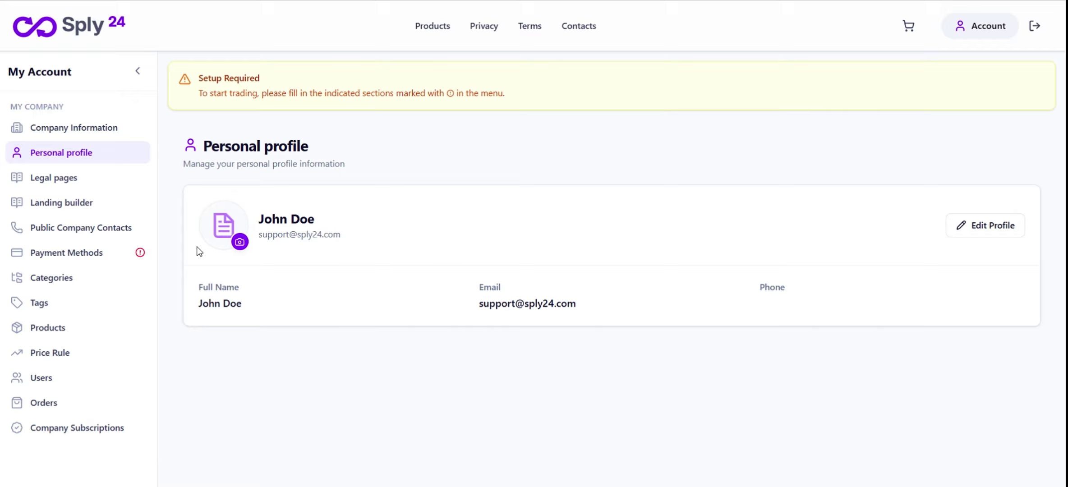
# Open Payment Methods, read How Payment Methods Work, and return to the empty methods list
pyautogui.click(95, 254)
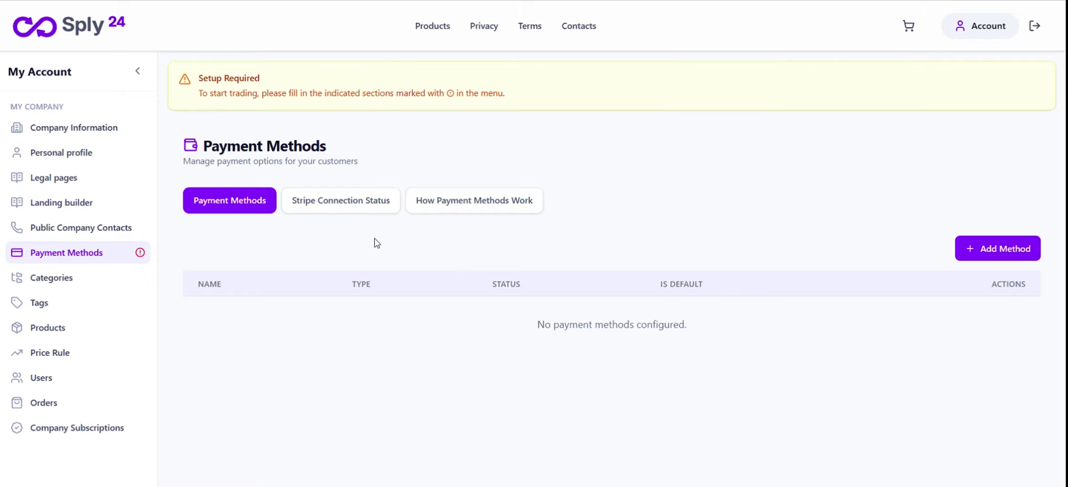
pyautogui.click(473, 212)
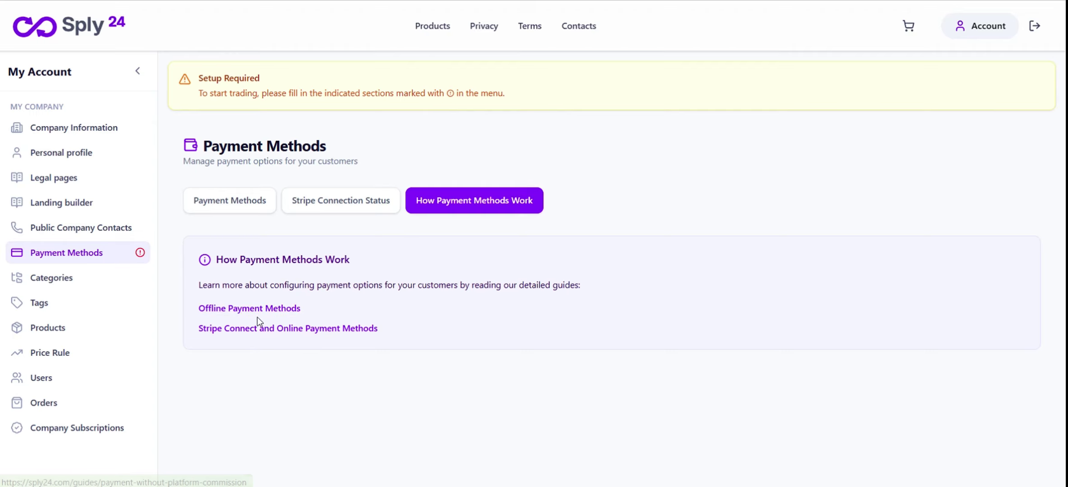
pyautogui.click(251, 208)
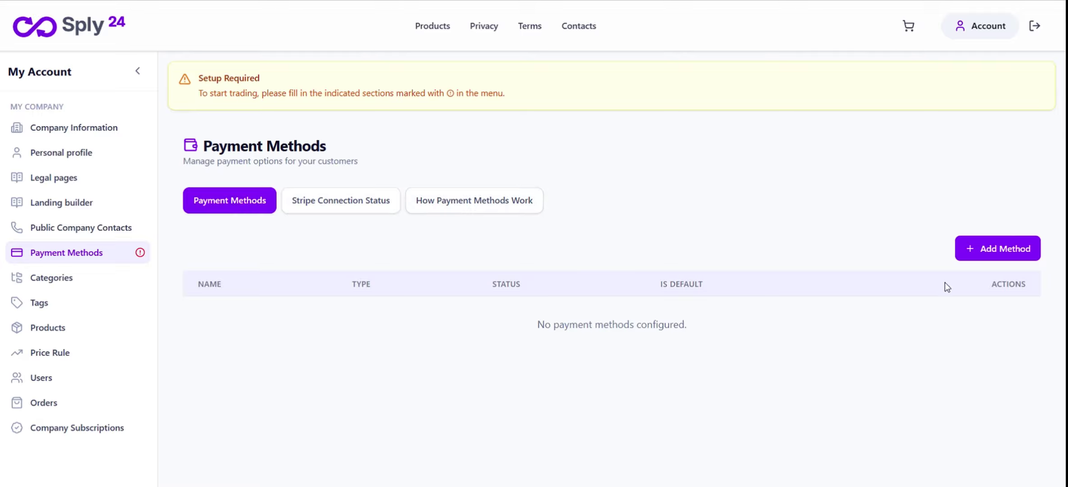
# Add a Cash-type method named 'Cash payment' with a pasted pay-on-delivery-or-pickup note, and save
pyautogui.click(1007, 249)
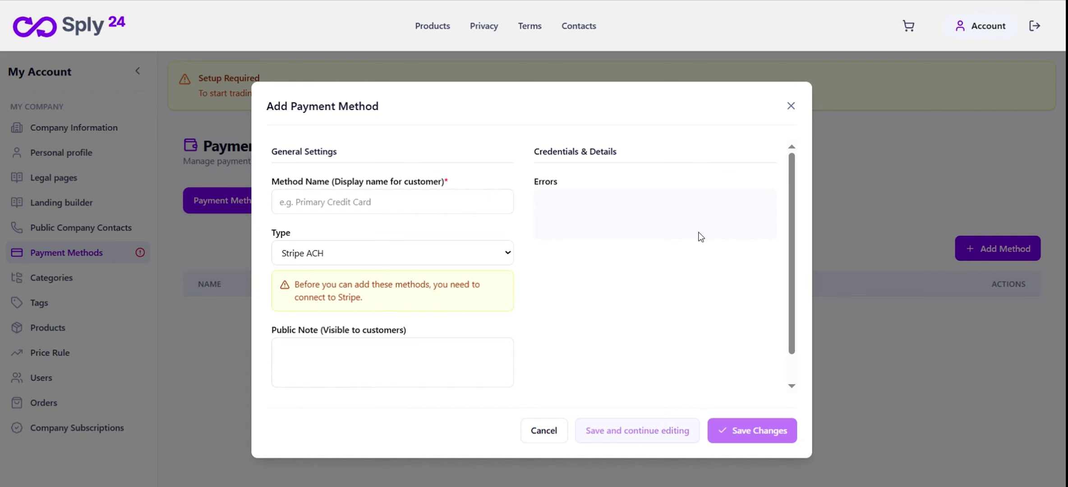
pyautogui.click(401, 202)
pyautogui.write('CA')
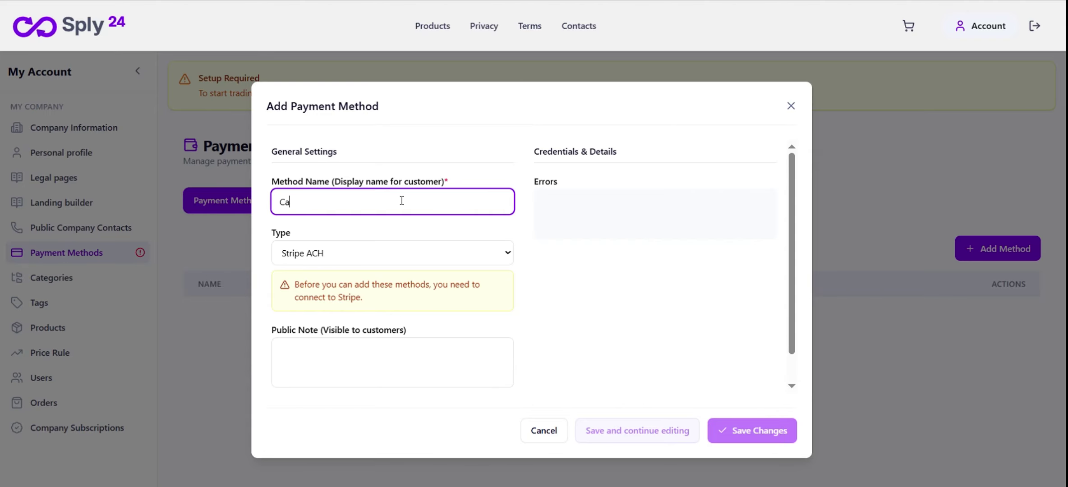
pyautogui.click(455, 255)
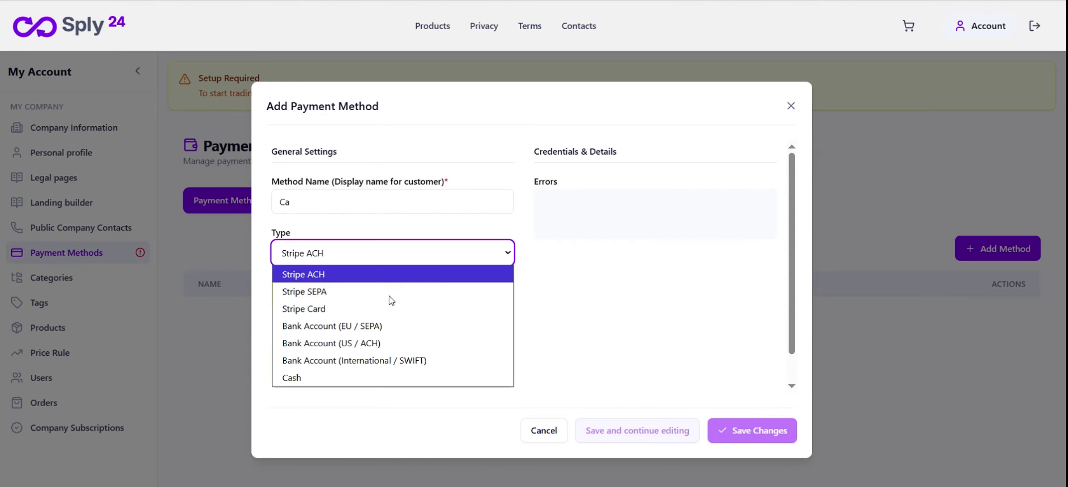
pyautogui.click(374, 377)
pyautogui.click(361, 202)
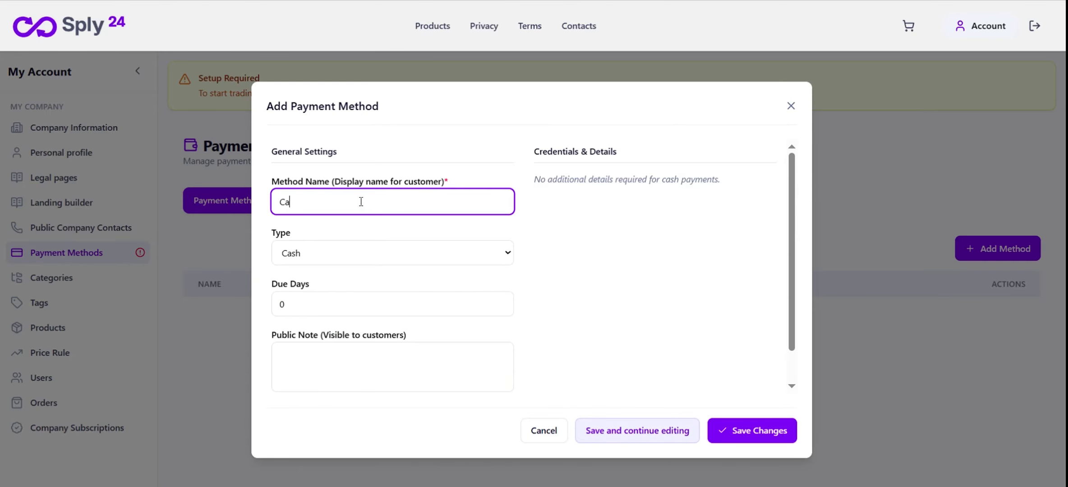
pyautogui.write('payment')
pyautogui.click(330, 370)
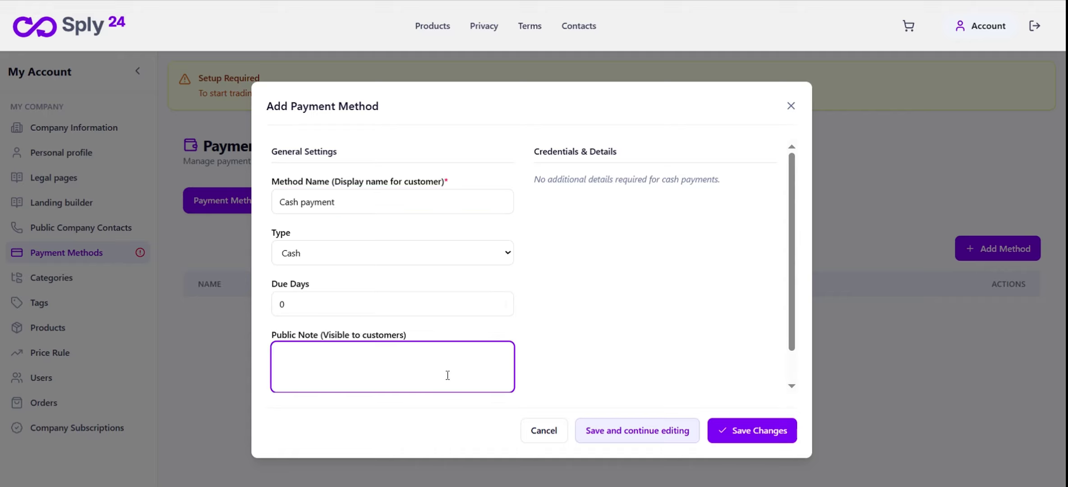
pyautogui.write('Pay with cash upon delivery or pickup of your order.')
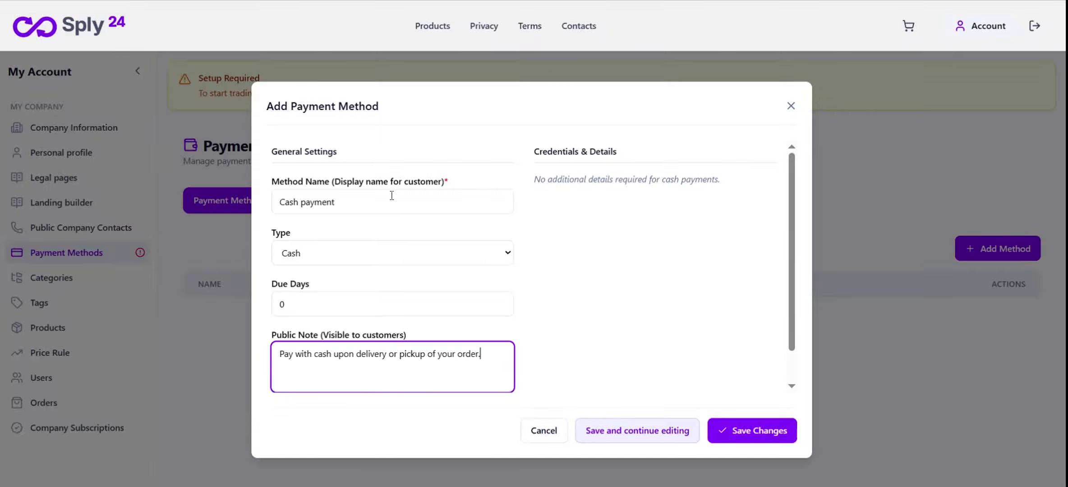
pyautogui.click(767, 432)
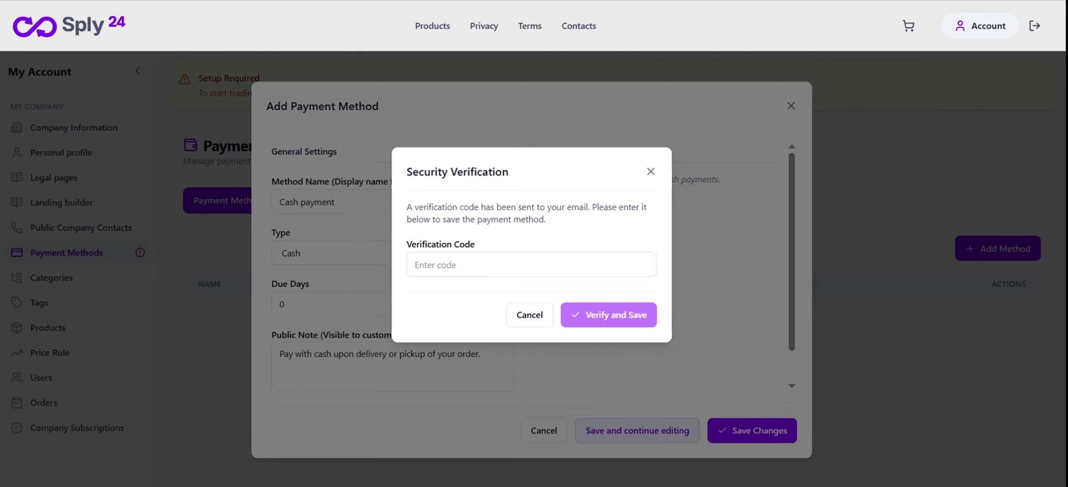
# Open the newest Sply24 verification email in Zoho Mail, copy its code, and return to Sply24
pyautogui.click(90, 0)
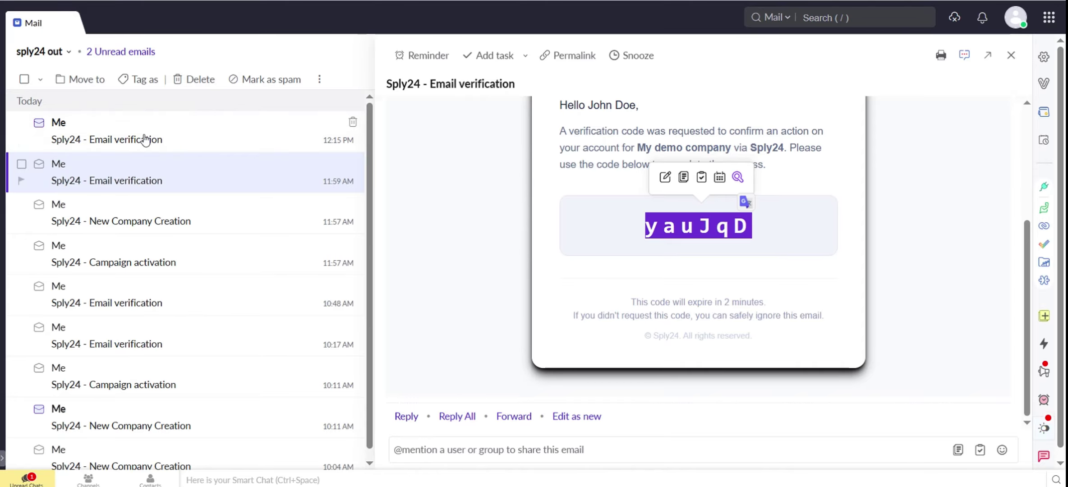
pyautogui.click(191, 139)
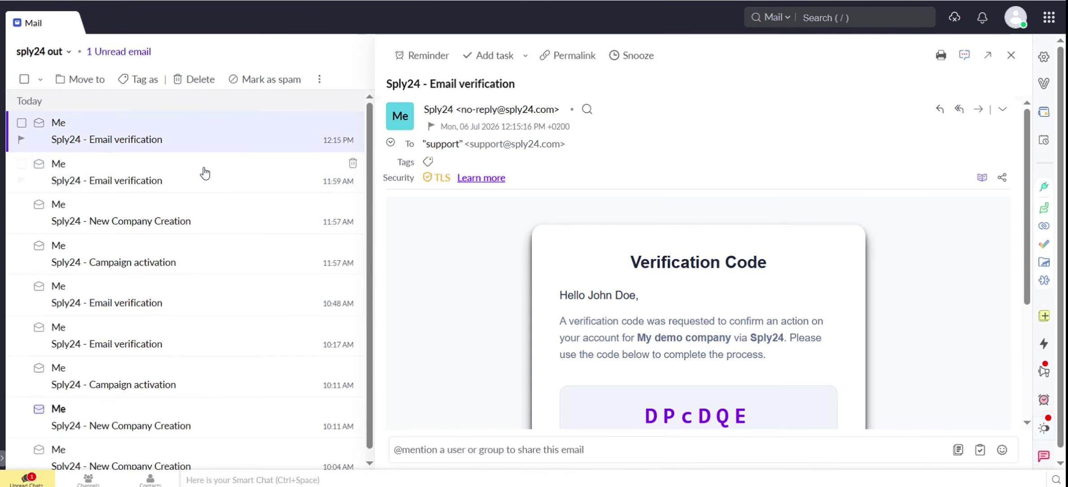
pyautogui.moveTo(645, 415); pyautogui.dragTo(649, 320)
pyautogui.hotkey('ctrl', 'c')
pyautogui.click(254, 1)
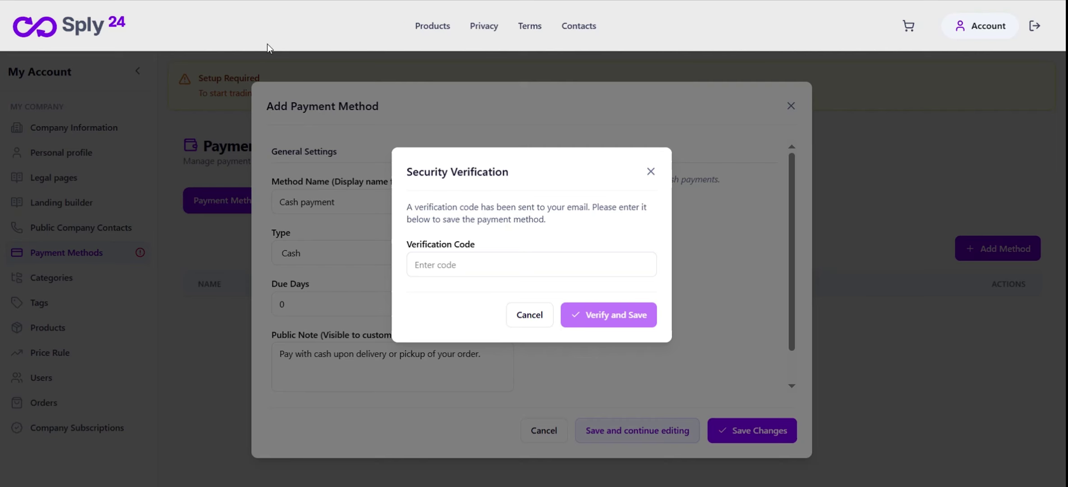
# Paste the verification code and save the pending payment method
pyautogui.click(477, 264)
pyautogui.hotkey('ctrl', 'v')
pyautogui.click(592, 319)
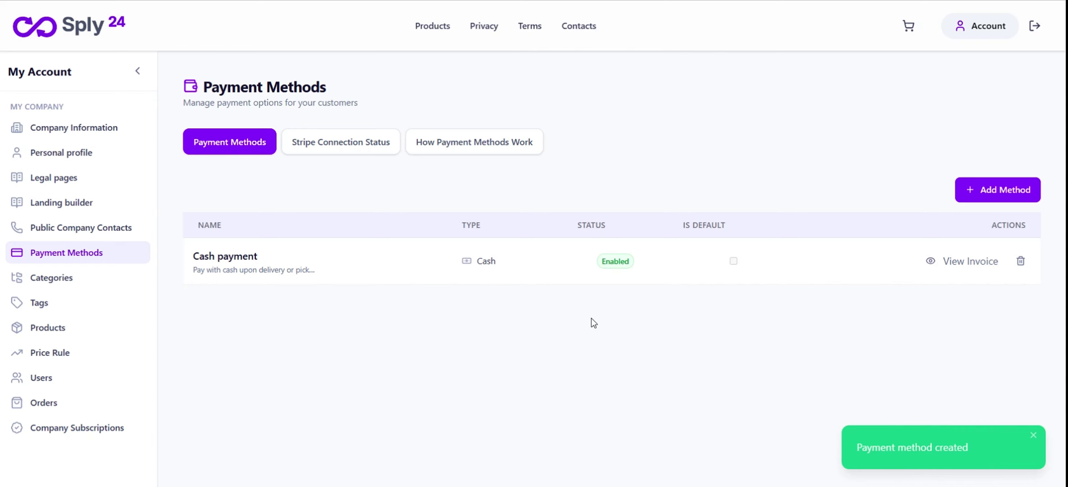
# Create 'US Bank Transfer' as Bank Account (US / ACH), confirm bank name, public note and 20 due days
pyautogui.click(974, 186)
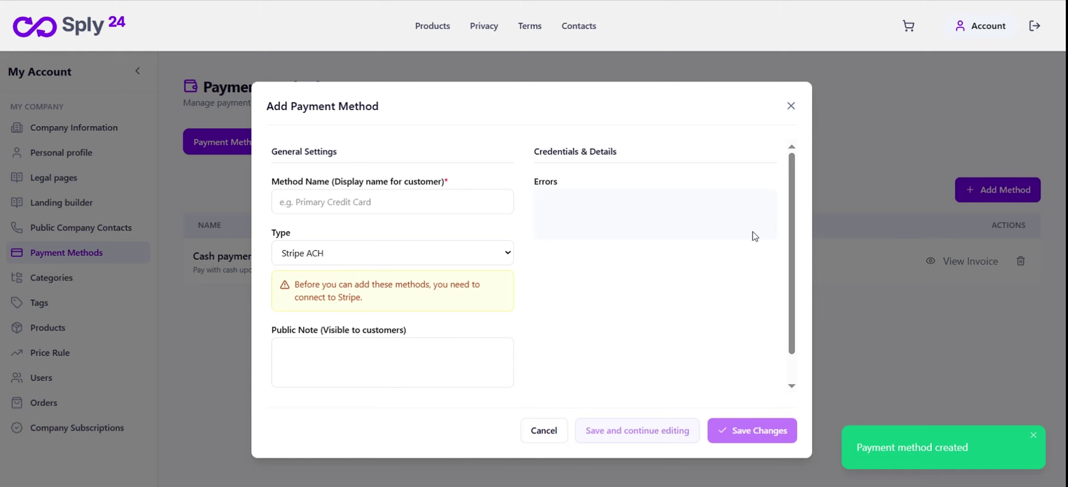
pyautogui.click(429, 256)
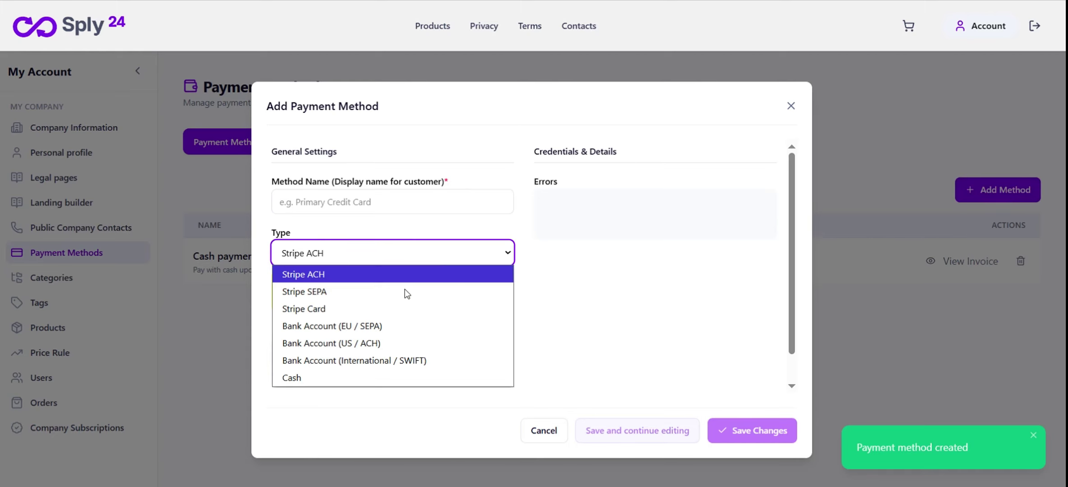
pyautogui.click(386, 344)
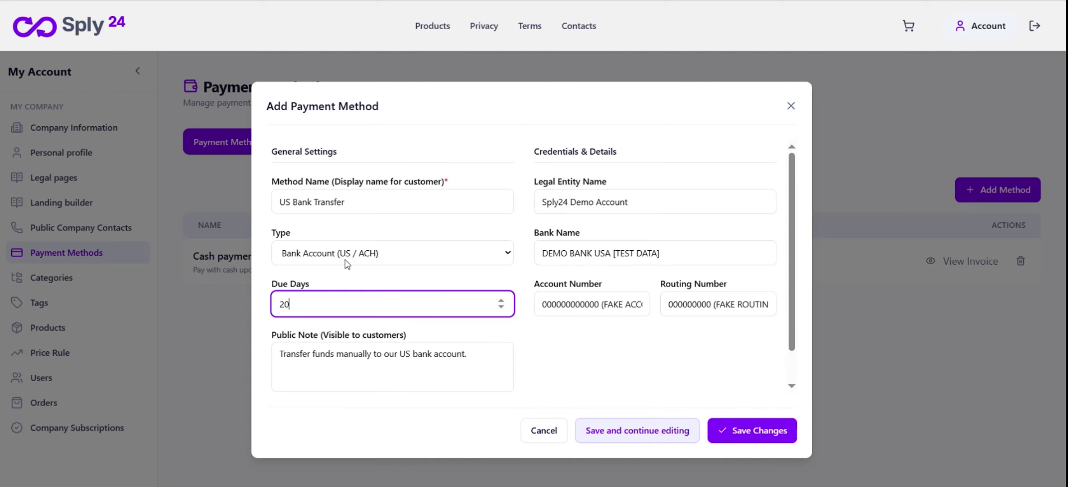
pyautogui.click(360, 204)
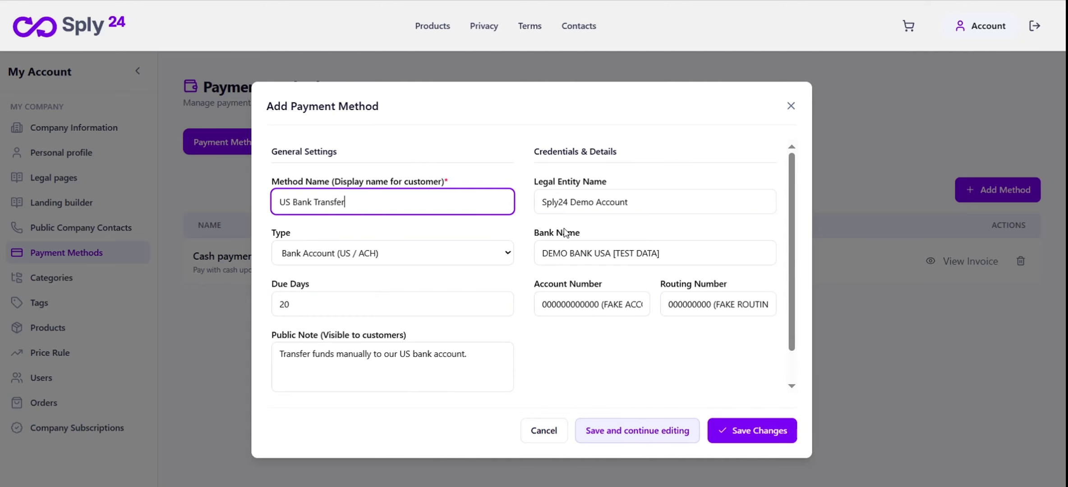
pyautogui.moveTo(644, 198); pyautogui.dragTo(534, 206)
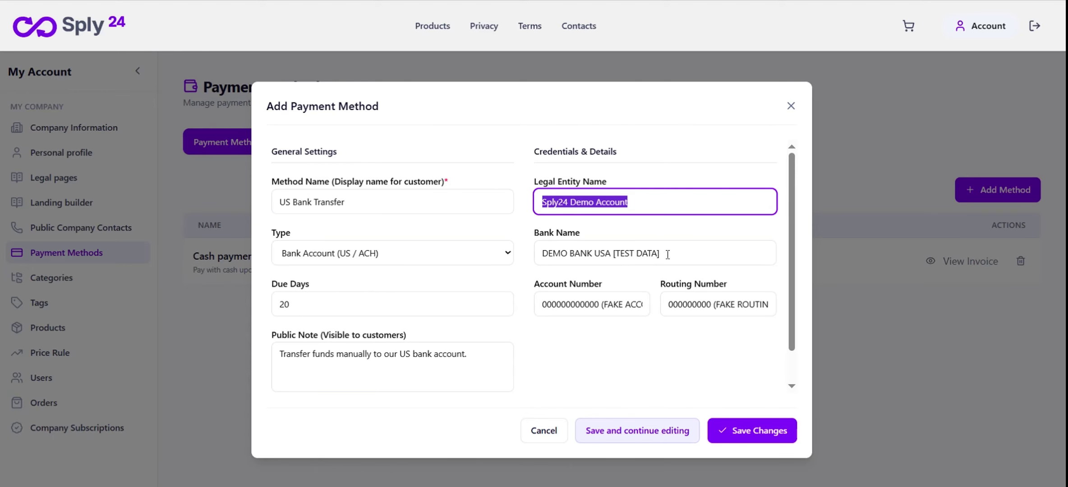
pyautogui.moveTo(668, 255); pyautogui.dragTo(535, 258)
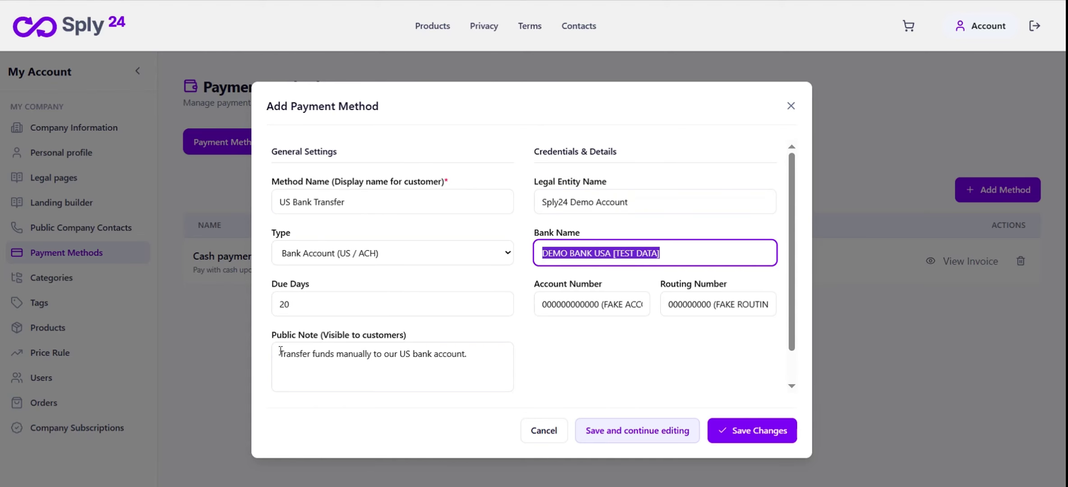
pyautogui.moveTo(281, 352); pyautogui.dragTo(481, 359)
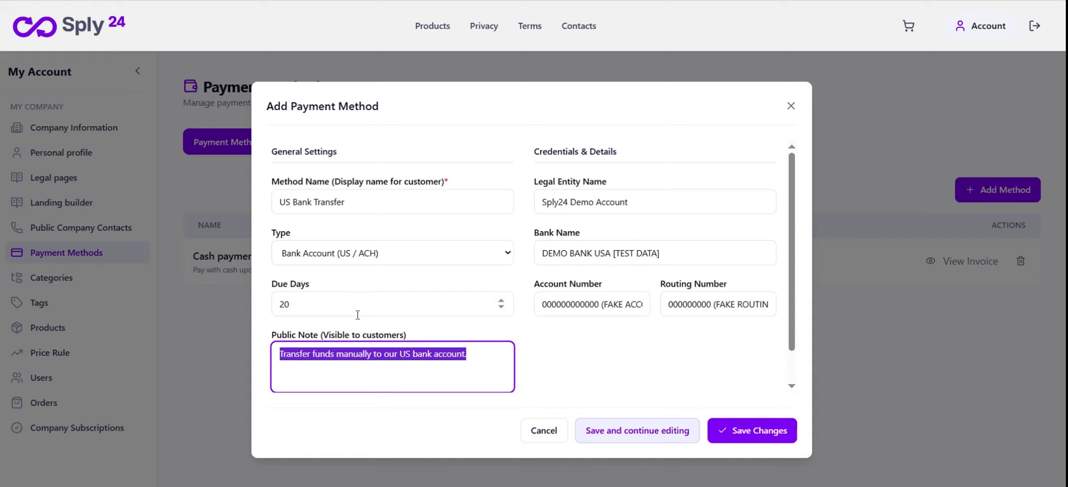
pyautogui.click(311, 304)
pyautogui.moveTo(305, 304); pyautogui.dragTo(269, 311)
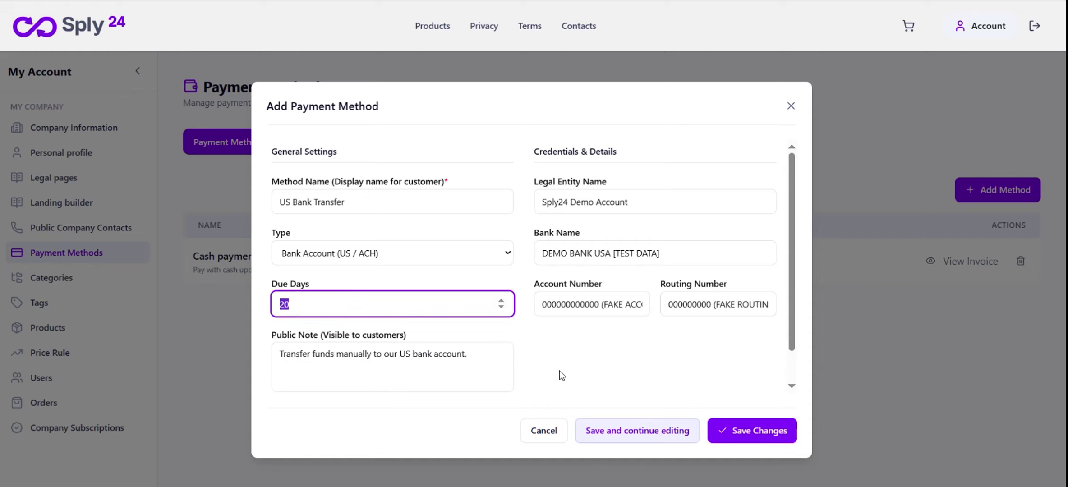
pyautogui.click(751, 430)
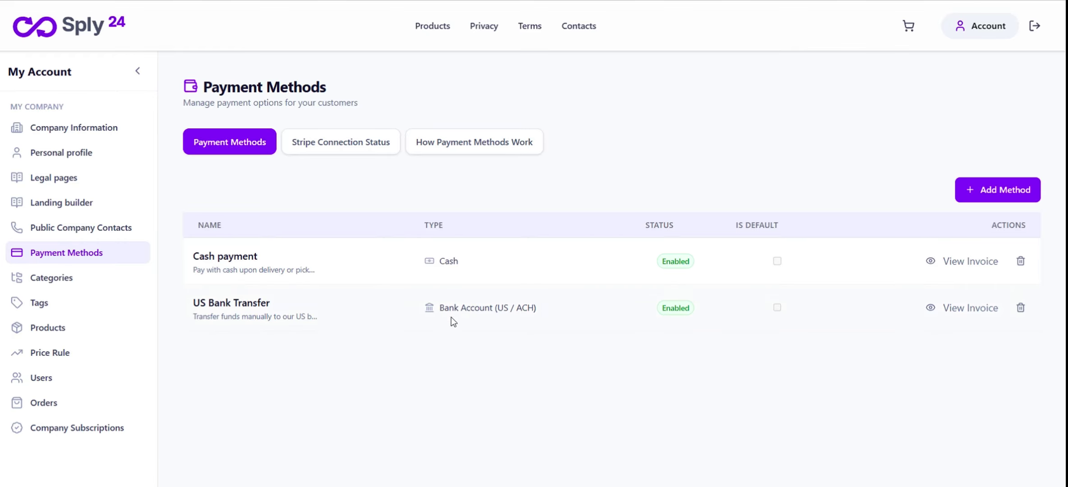
# Move through Categories and Tags to the empty Product Management page (Total: 0)
pyautogui.click(77, 278)
pyautogui.click(77, 312)
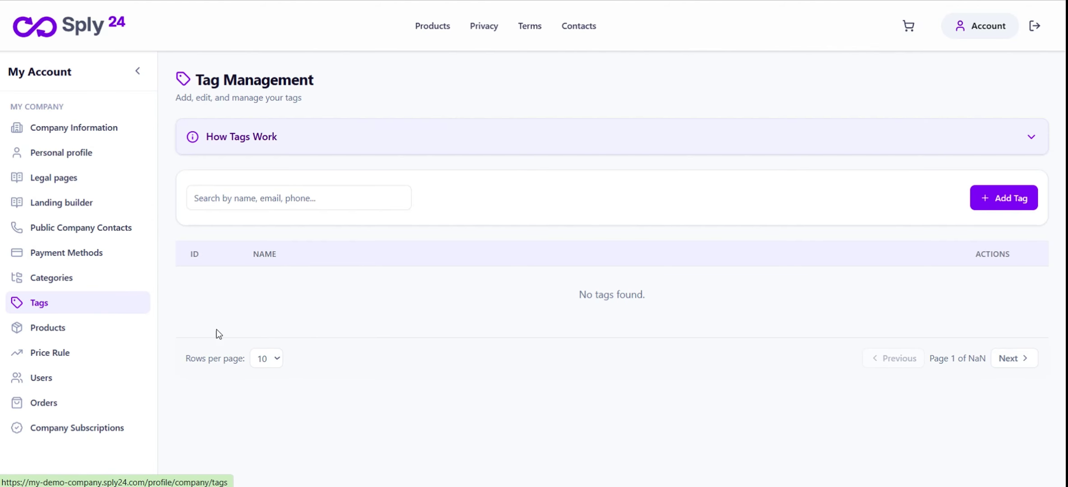
pyautogui.click(75, 328)
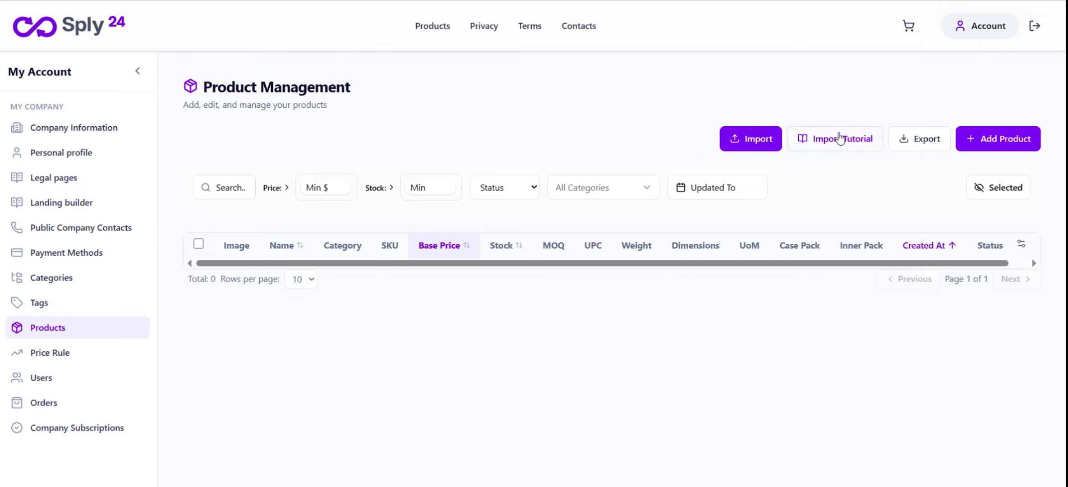
# Read through the product Import Tutorial's sample columns and column requirements, then return to Products
pyautogui.click(828, 143)
pyautogui.scroll(-2, 577, 258)
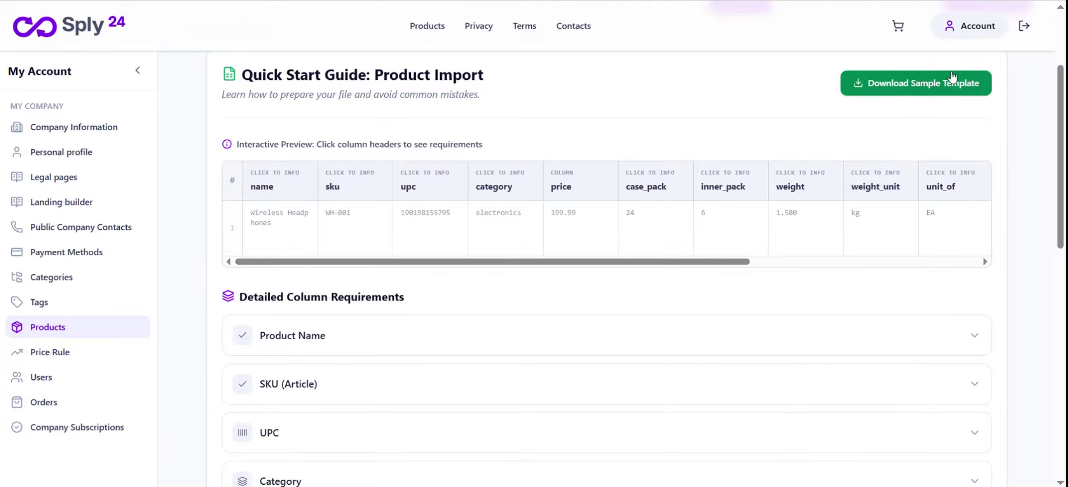
pyautogui.moveTo(572, 264); pyautogui.dragTo(451, 306)
pyautogui.scroll(-7, 451, 306)
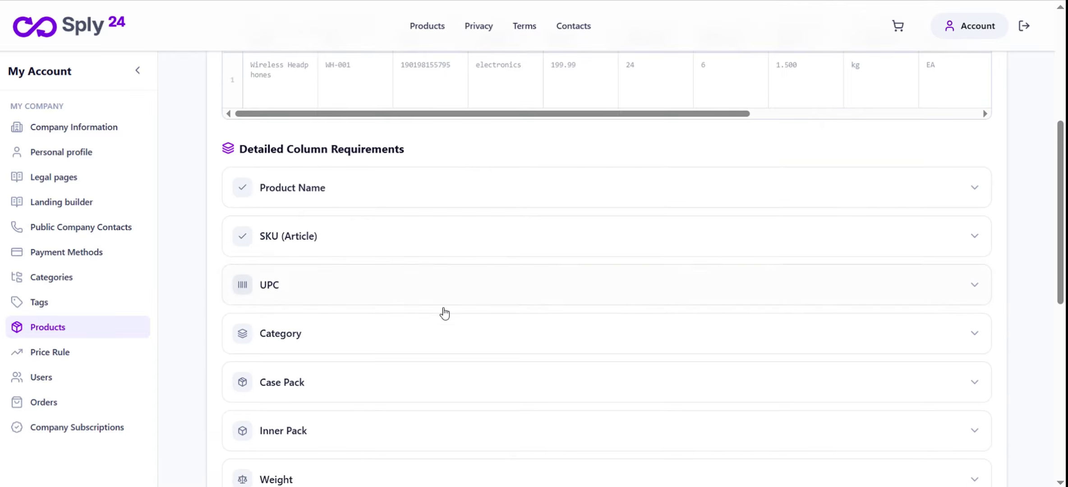
pyautogui.scroll(9, 444, 310)
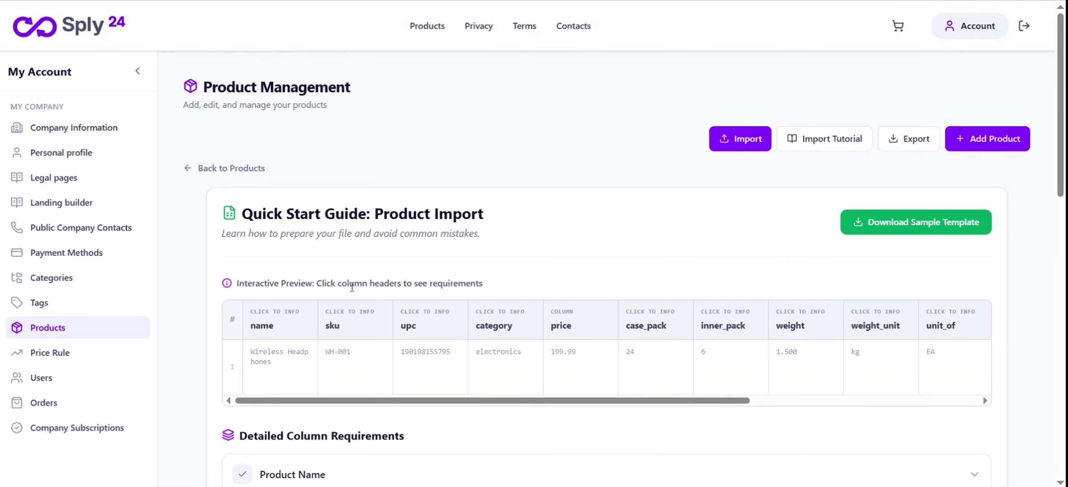
pyautogui.scroll(-5, 470, 289)
pyautogui.scroll(5, 321, 207)
pyautogui.scroll(-2, 456, 320)
pyautogui.scroll(2, 467, 323)
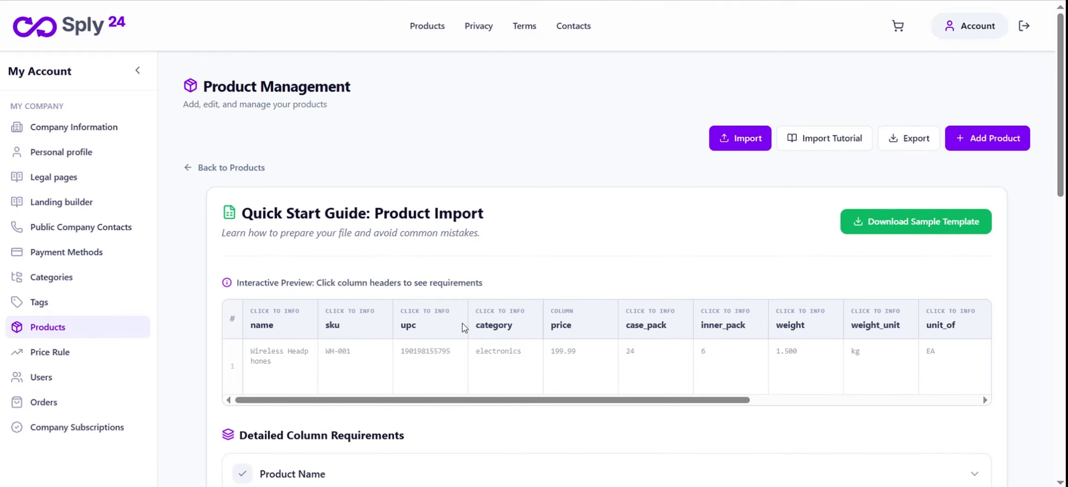
pyautogui.click(246, 168)
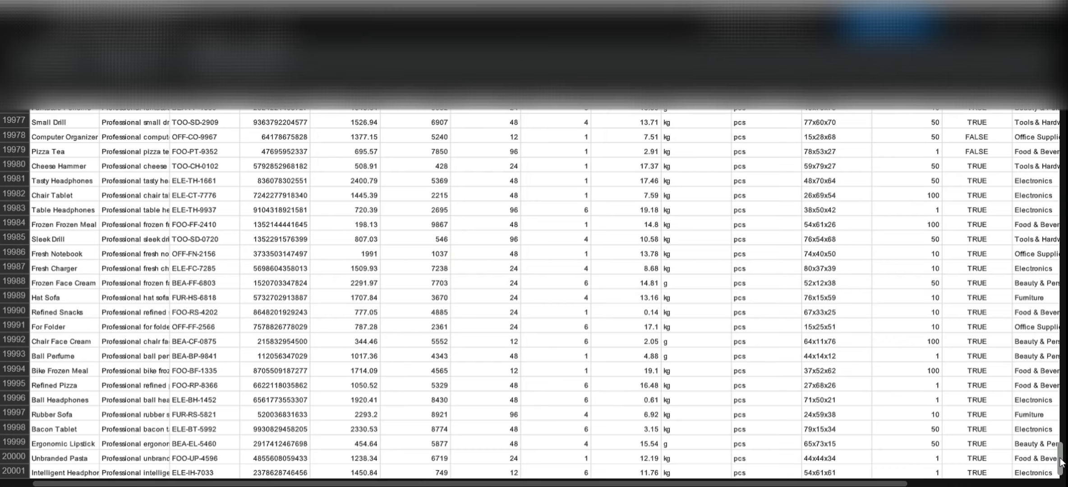
# Inspect the CSV's minimal_order_quantity, is_active, category and tags columns, including row 2's 'Wholesale;Stock' tags
pyautogui.moveTo(1061, 460); pyautogui.dragTo(1056, 118)
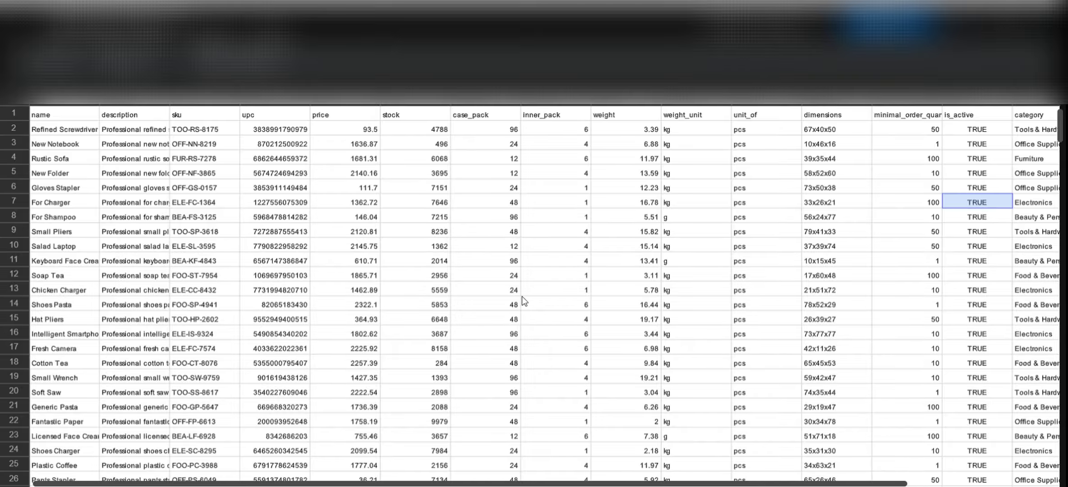
pyautogui.moveTo(643, 484); pyautogui.dragTo(861, 479)
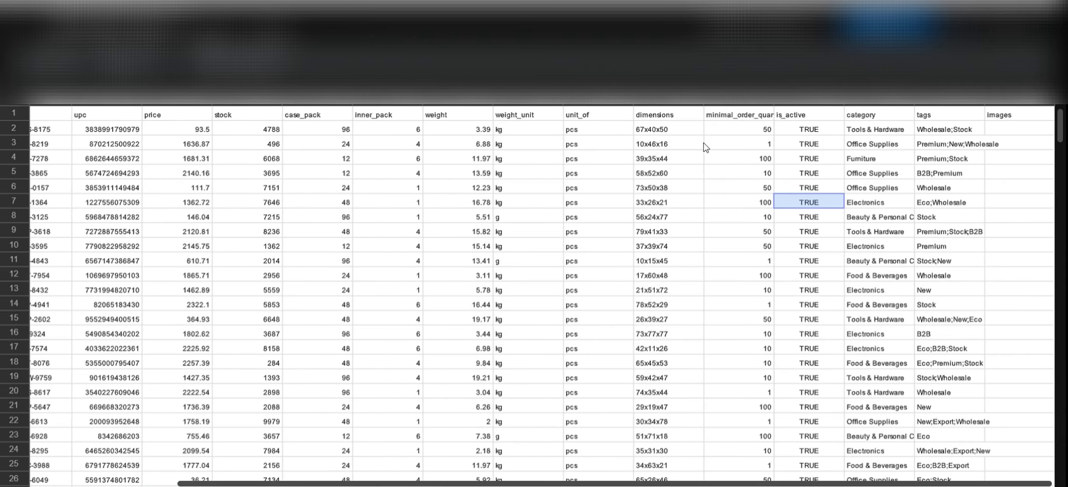
pyautogui.click(752, 117)
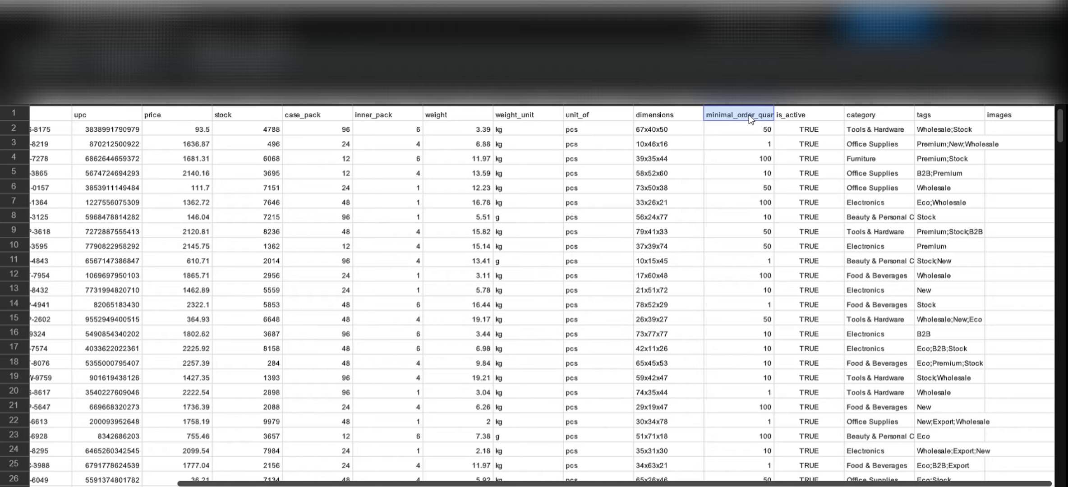
pyautogui.click(811, 114)
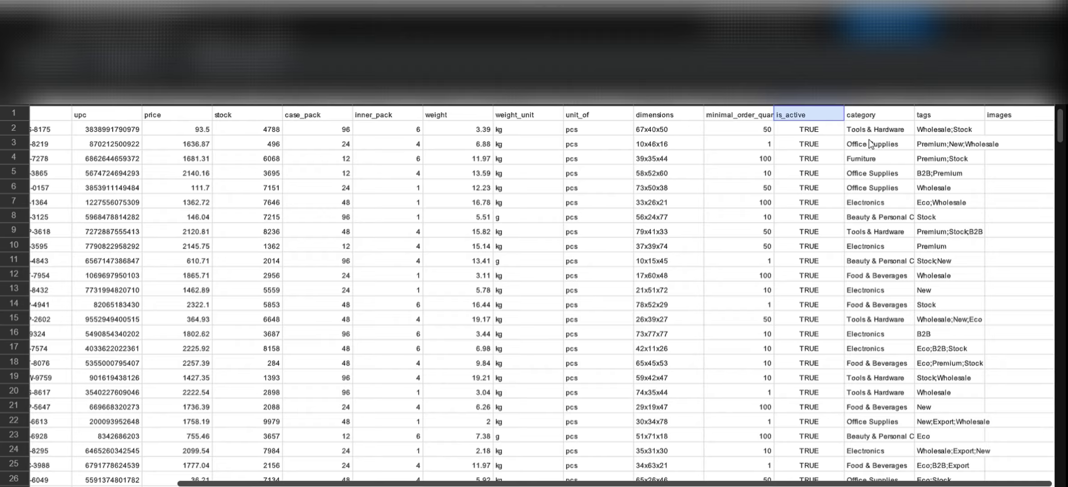
pyautogui.click(878, 116)
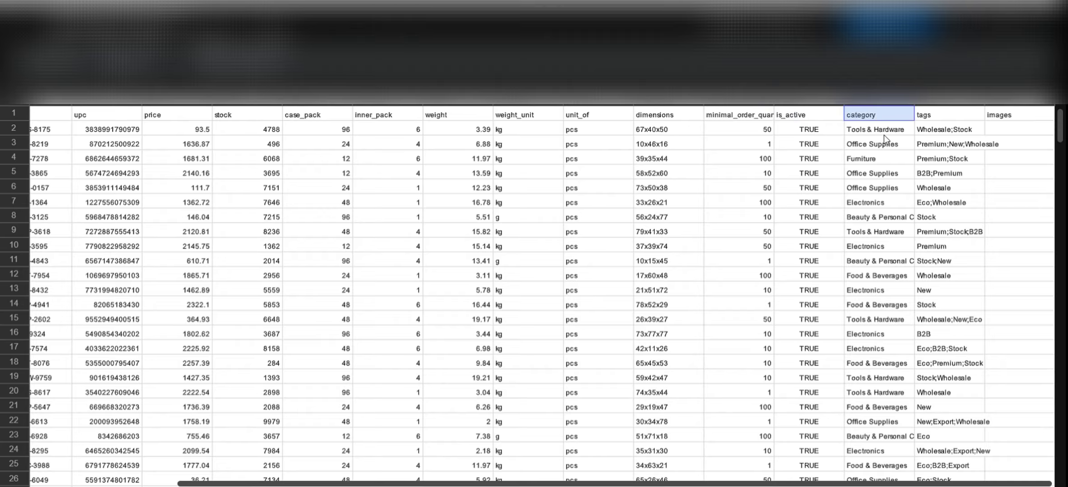
pyautogui.click(934, 118)
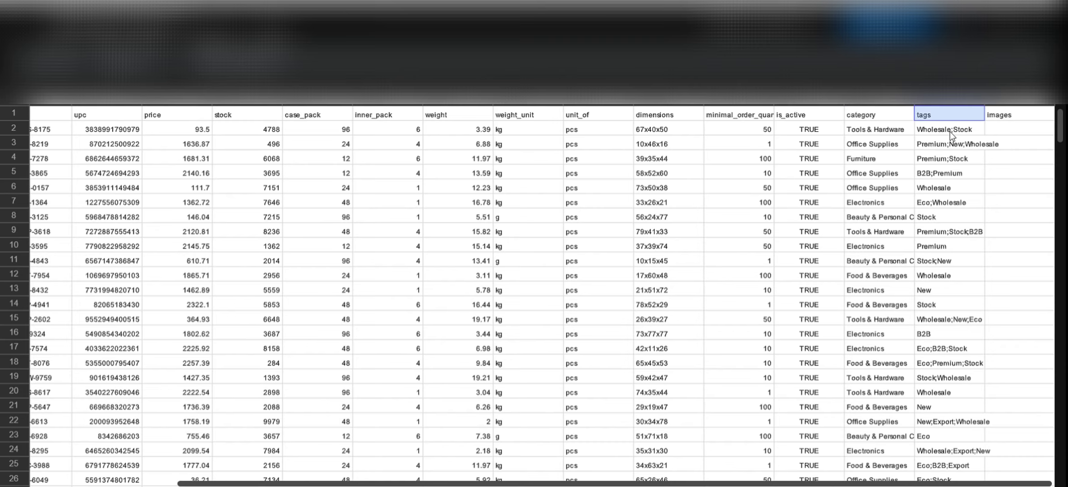
pyautogui.click(953, 129)
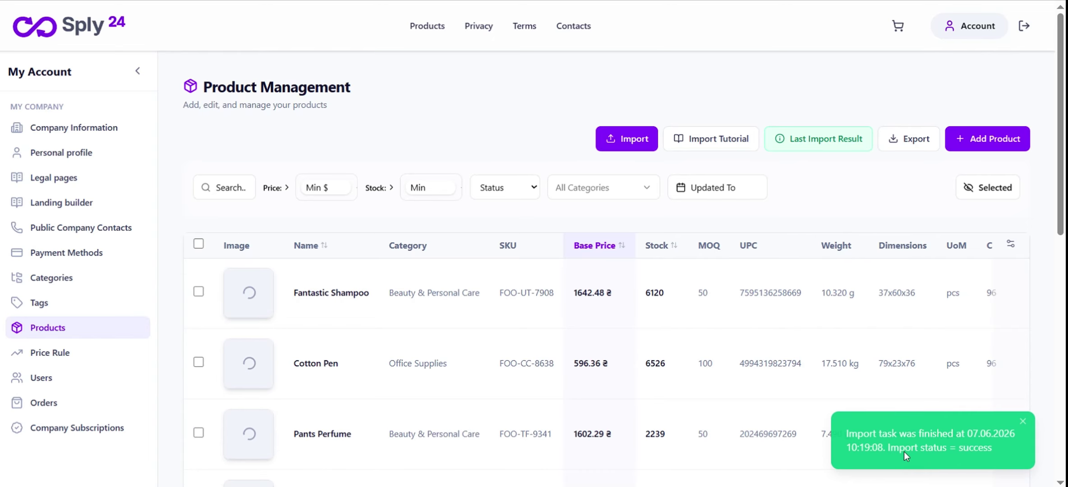
# Dismiss the import success toast and look over the imported product list
pyautogui.click(1023, 422)
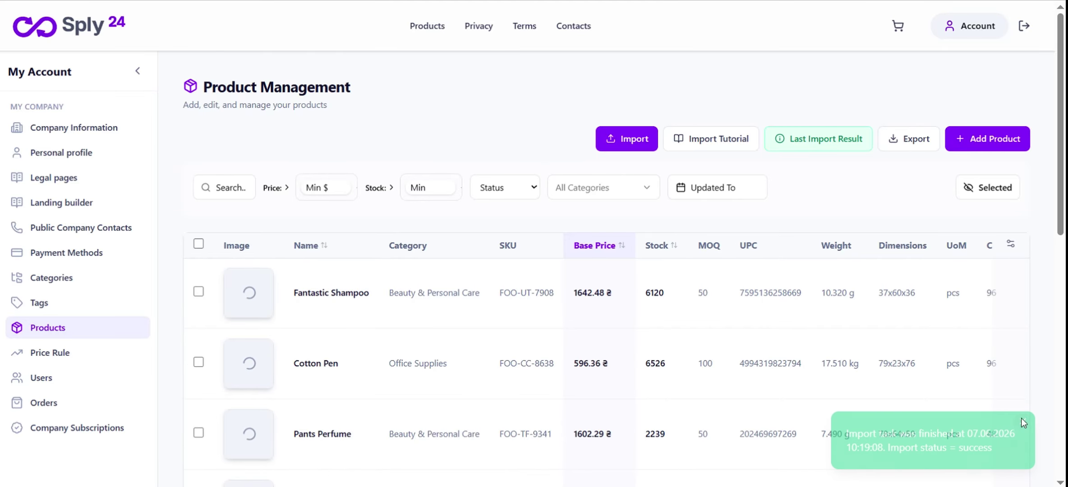
pyautogui.scroll(-1, 690, 268)
pyautogui.scroll(-3, 686, 267)
pyautogui.scroll(4, 686, 265)
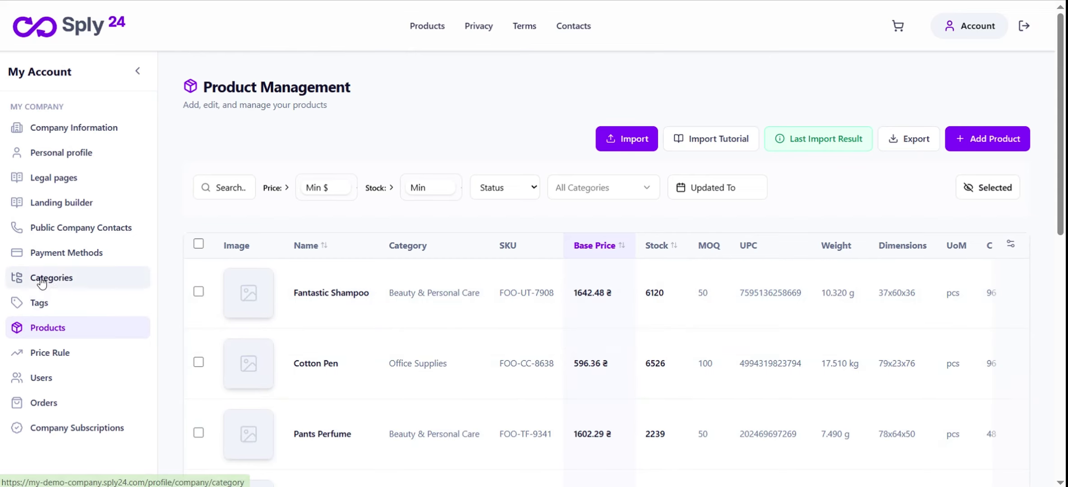
# Browse Tag Management's seven tags: B2b, Eco, Export, New, Premium, Stock and Wholesale
pyautogui.click(39, 303)
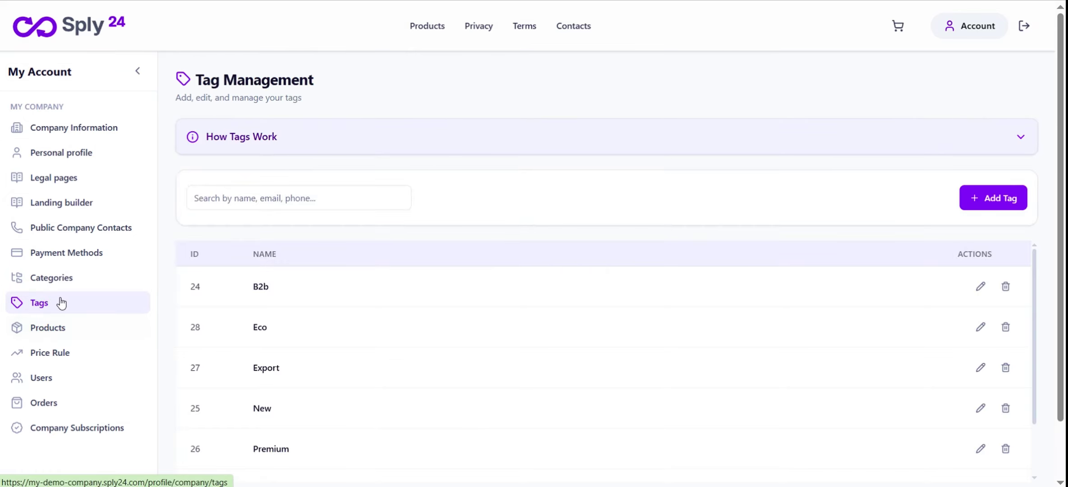
pyautogui.scroll(-2, 465, 327)
pyautogui.scroll(-2, 544, 332)
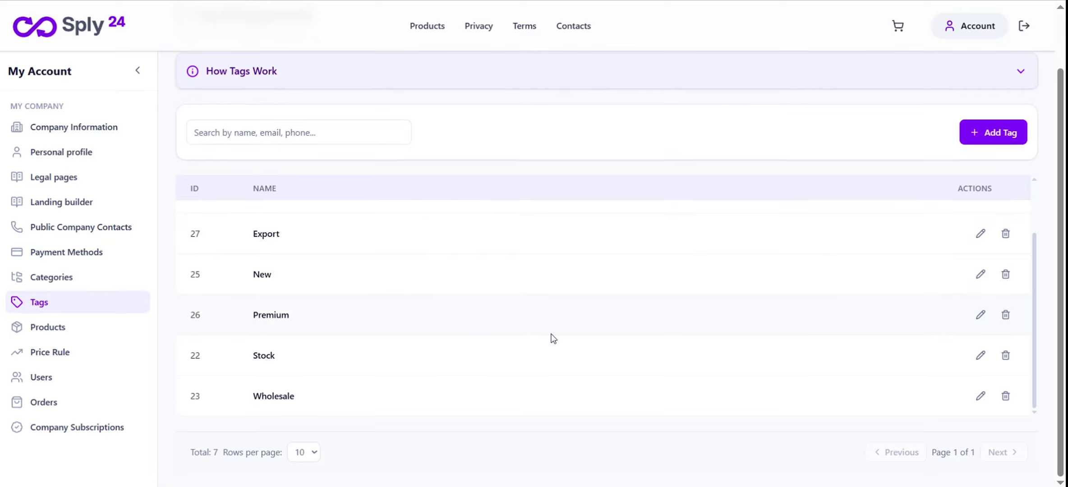
pyautogui.scroll(2, 463, 335)
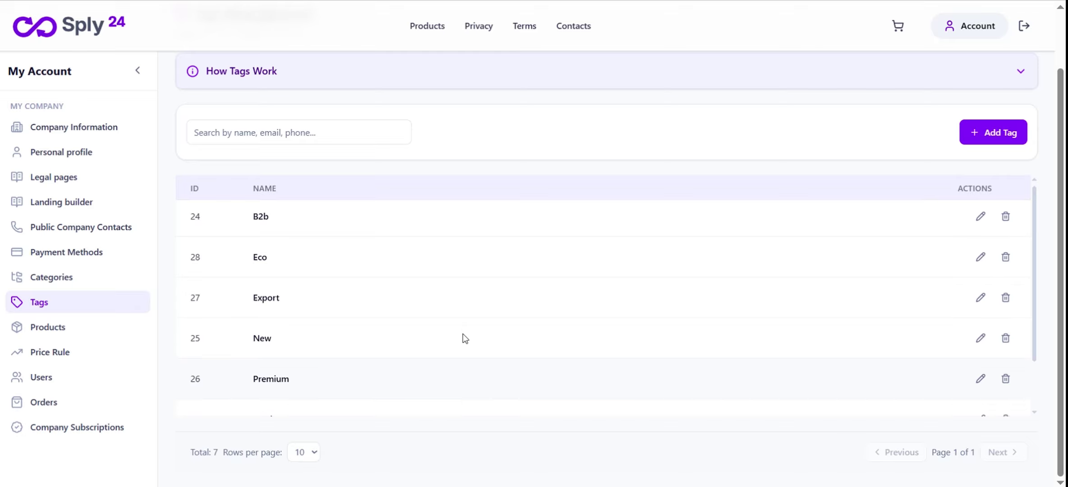
pyautogui.scroll(-2, 463, 339)
pyautogui.scroll(2, 463, 339)
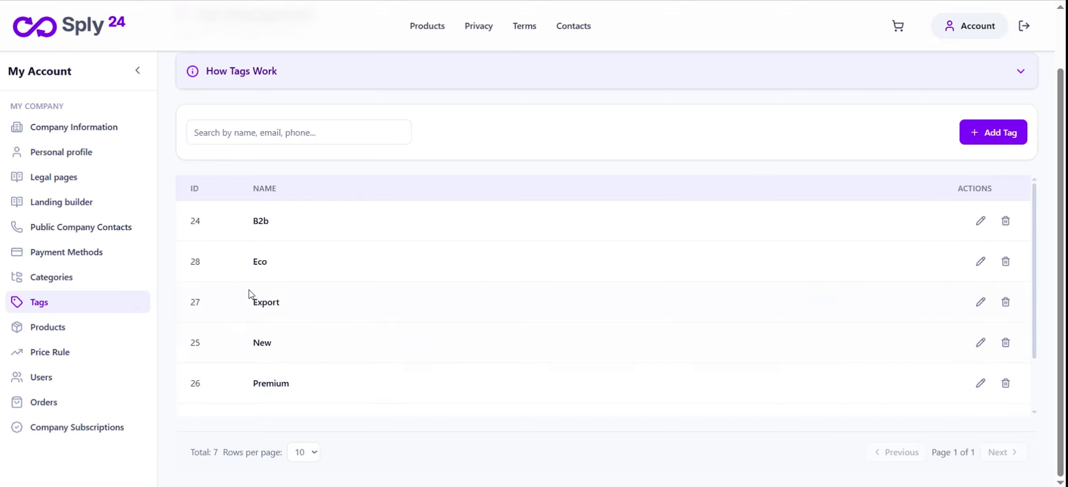
# Go to Category Management and review the existing categories
pyautogui.click(64, 277)
pyautogui.scroll(-1, 466, 303)
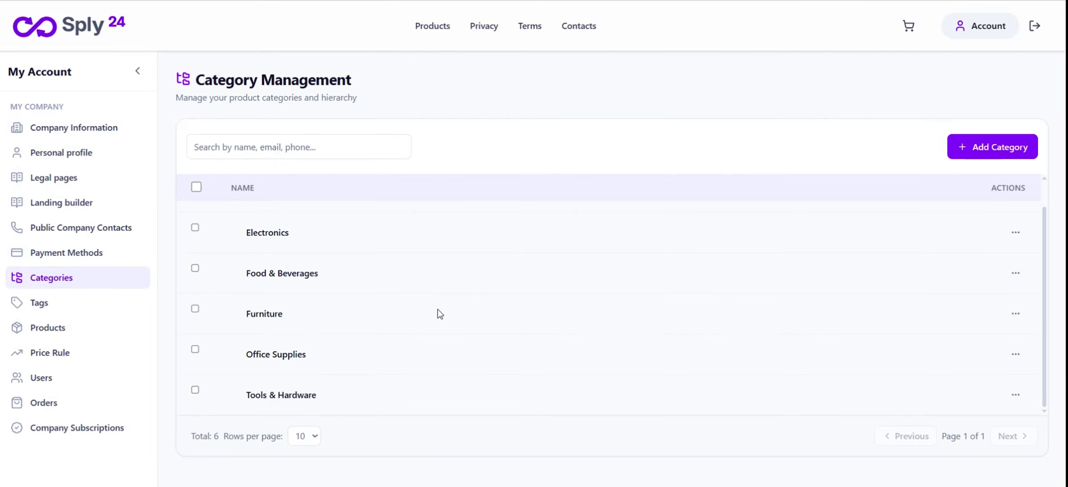
pyautogui.scroll(1, 415, 323)
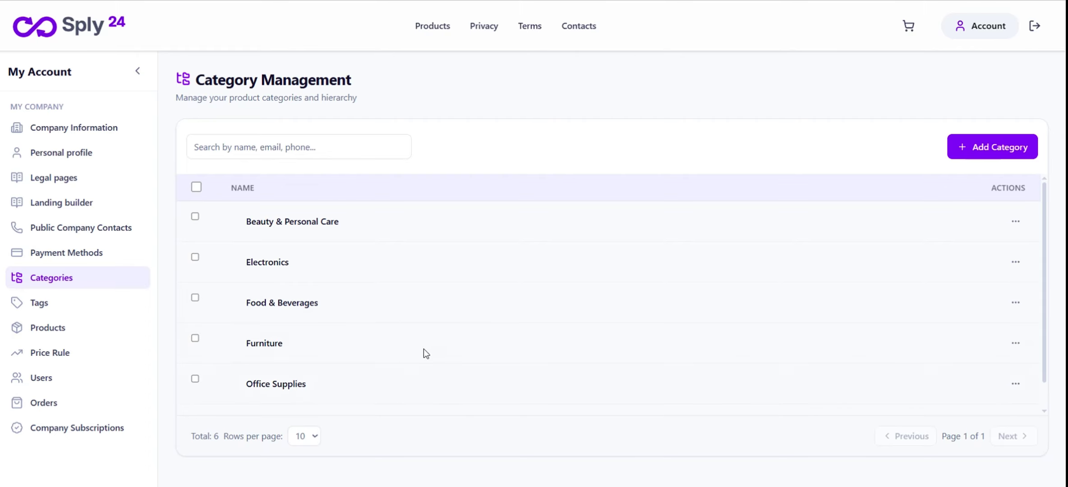
pyautogui.scroll(-1, 396, 330)
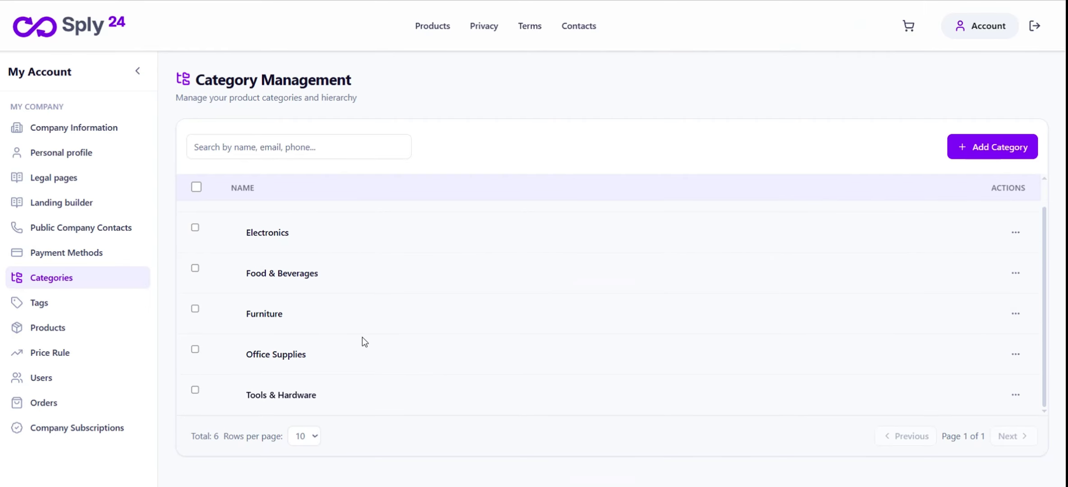
pyautogui.scroll(1, 311, 330)
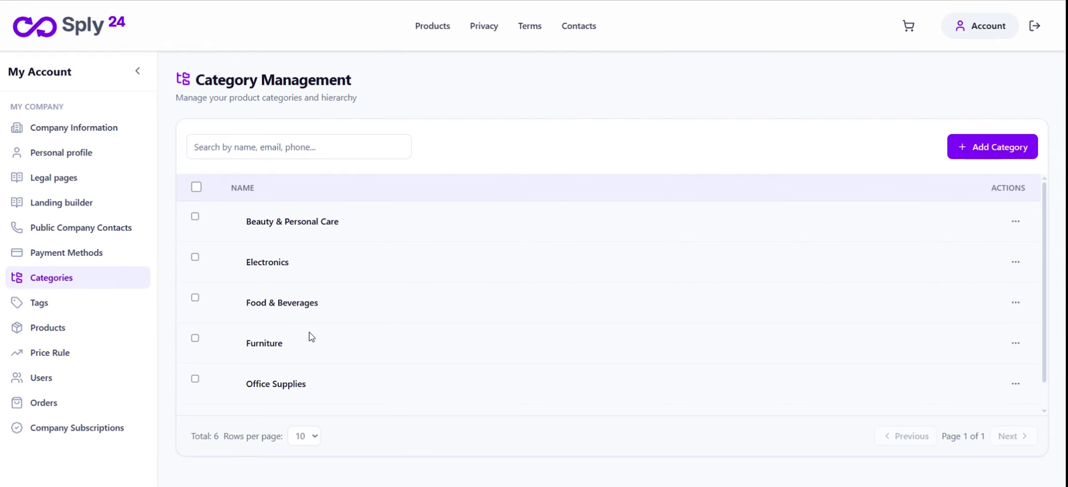
# Set Furniture's parent to Office Supplies, save it, and dismiss the category updated notice
pyautogui.click(1015, 343)
pyautogui.click(978, 368)
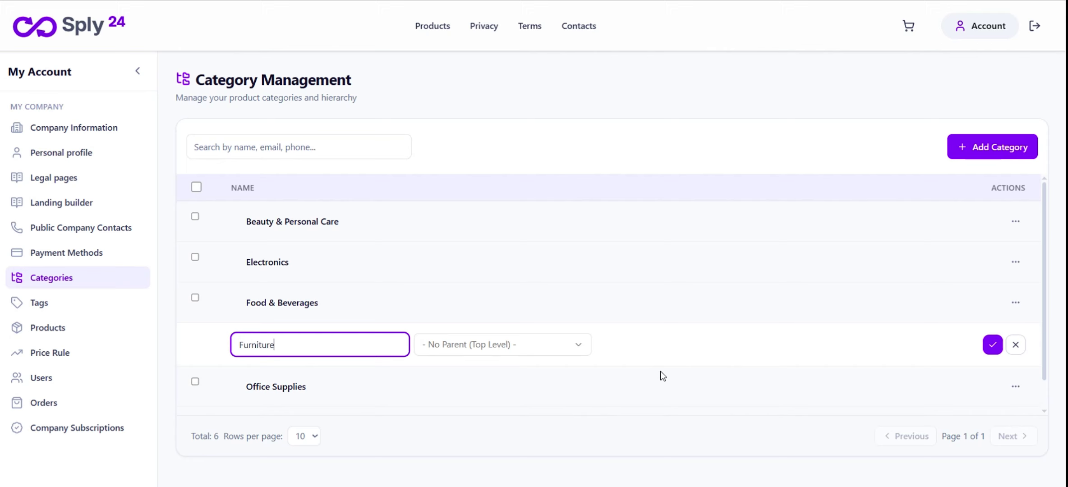
pyautogui.click(522, 346)
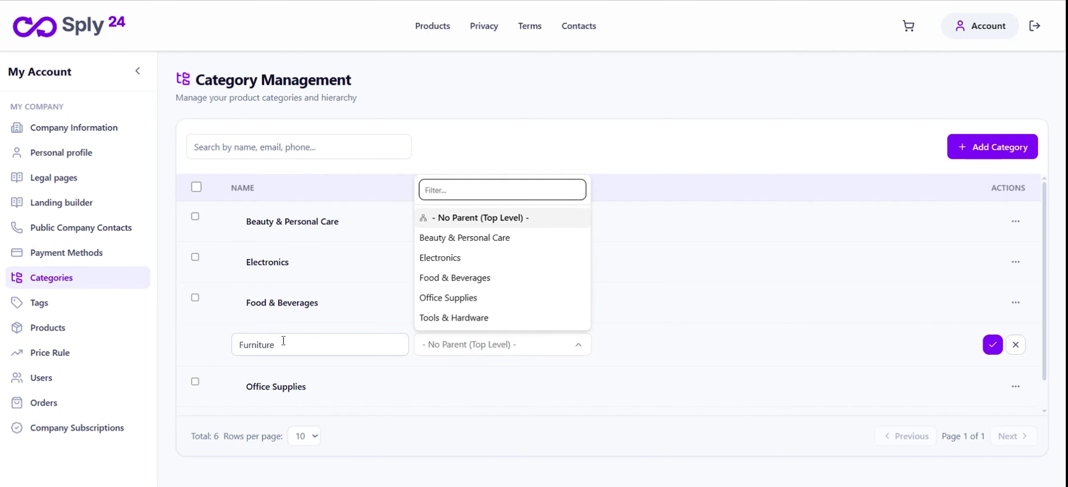
pyautogui.click(471, 303)
pyautogui.click(994, 347)
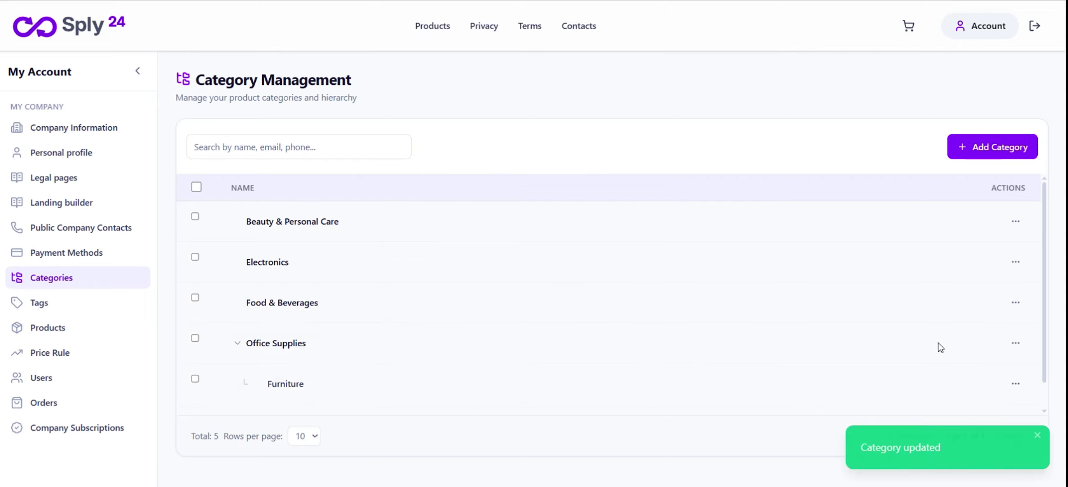
pyautogui.scroll(-1, 394, 376)
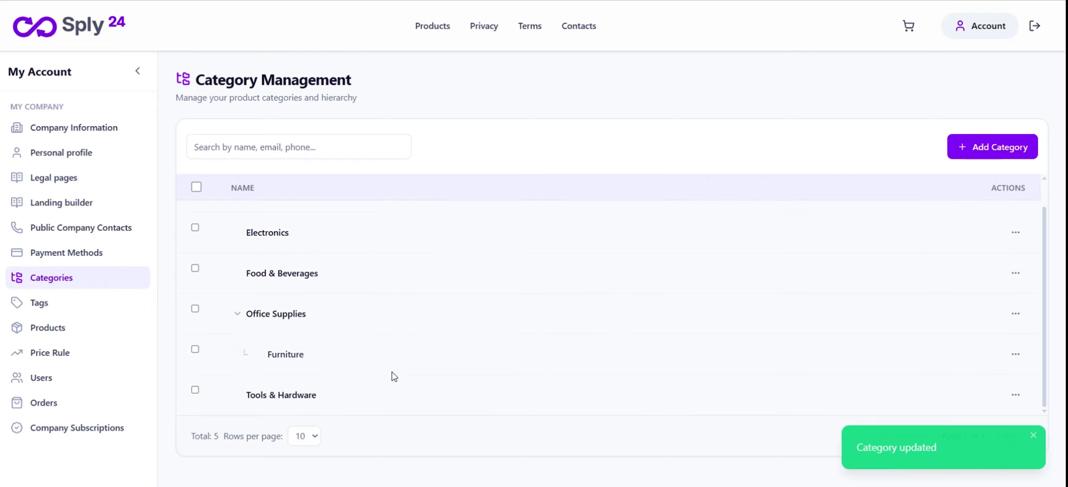
pyautogui.click(1034, 435)
pyautogui.scroll(1, 237, 317)
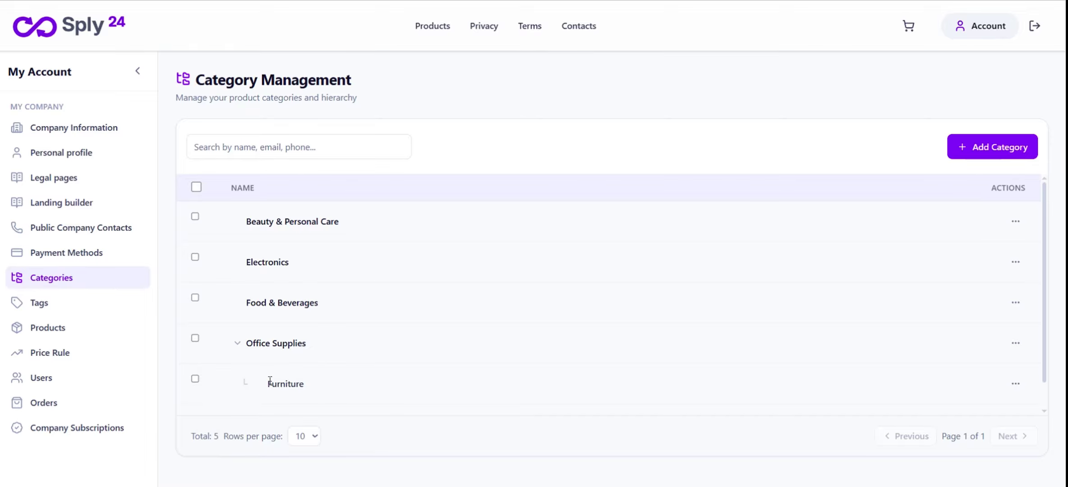
pyautogui.scroll(-1, 327, 385)
pyautogui.scroll(1, 325, 373)
pyautogui.scroll(-1, 354, 361)
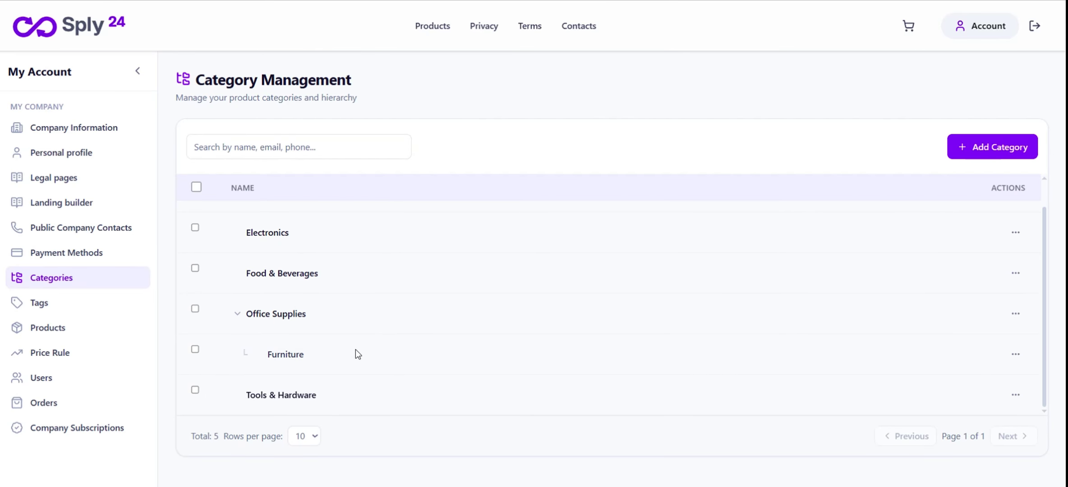
pyautogui.moveTo(245, 399); pyautogui.dragTo(328, 393)
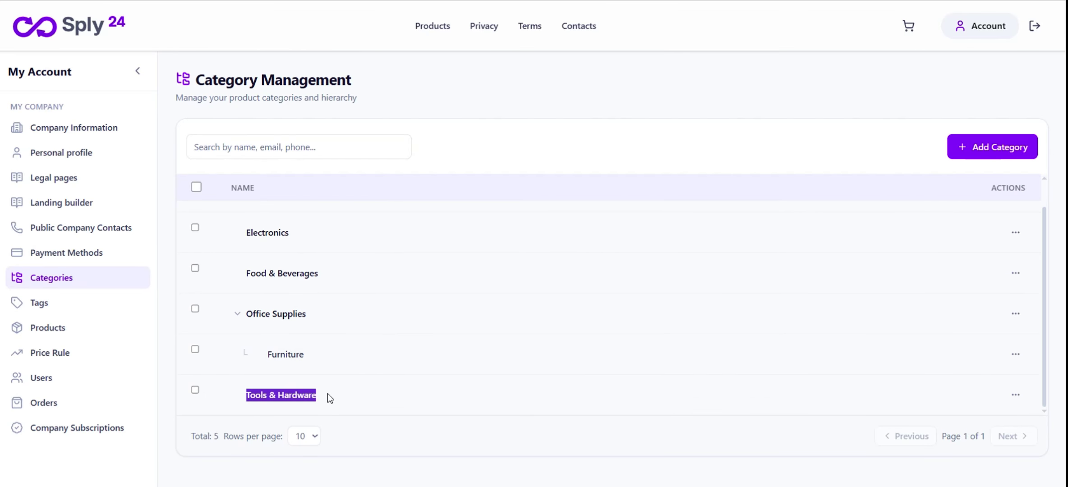
pyautogui.scroll(1, 374, 374)
pyautogui.scroll(-1, 374, 373)
# Set Tools & Hardware's parent category to Office Supplies and save
pyautogui.click(1015, 395)
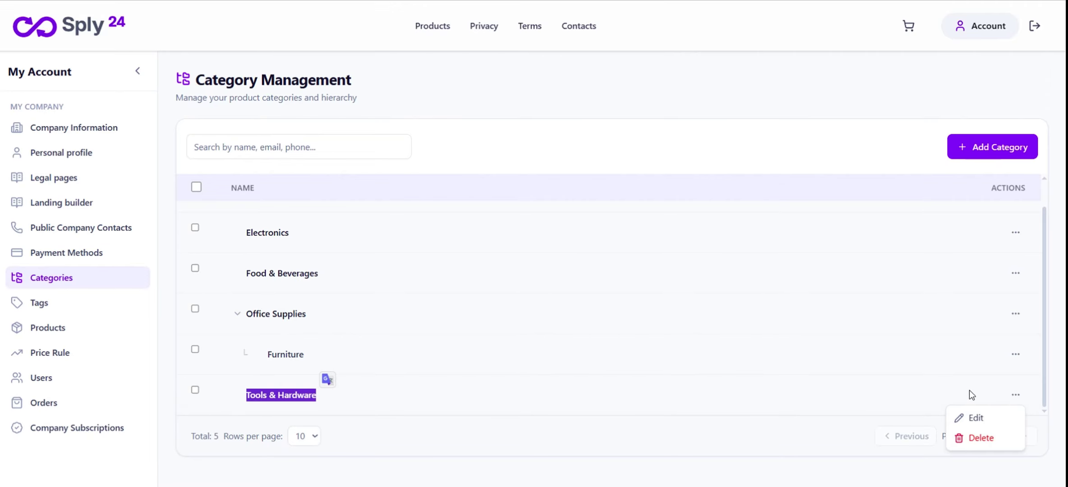
pyautogui.click(973, 418)
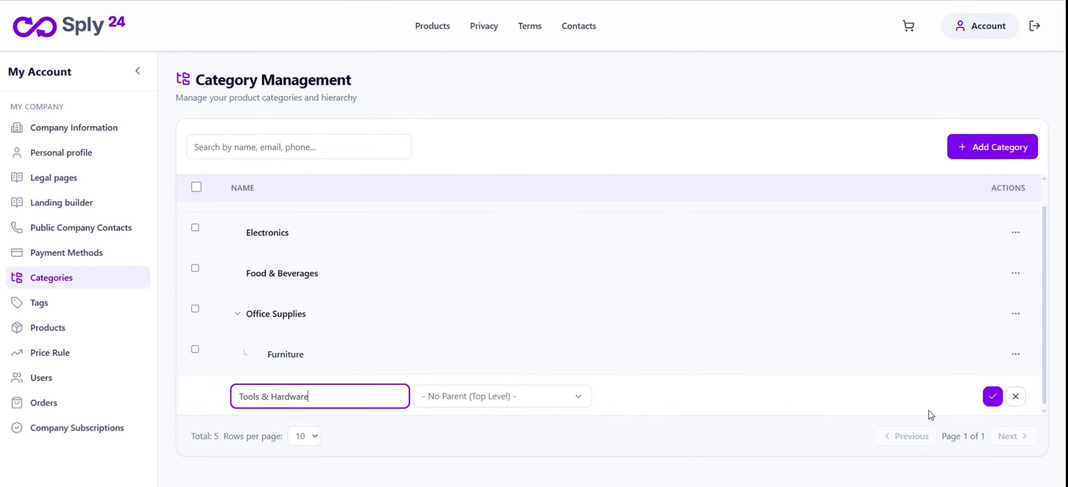
pyautogui.click(485, 403)
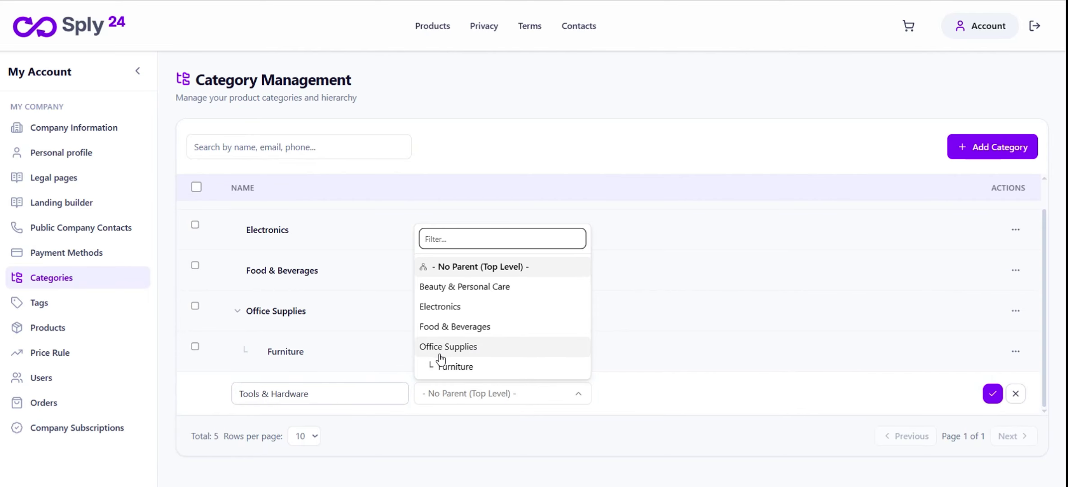
pyautogui.click(471, 347)
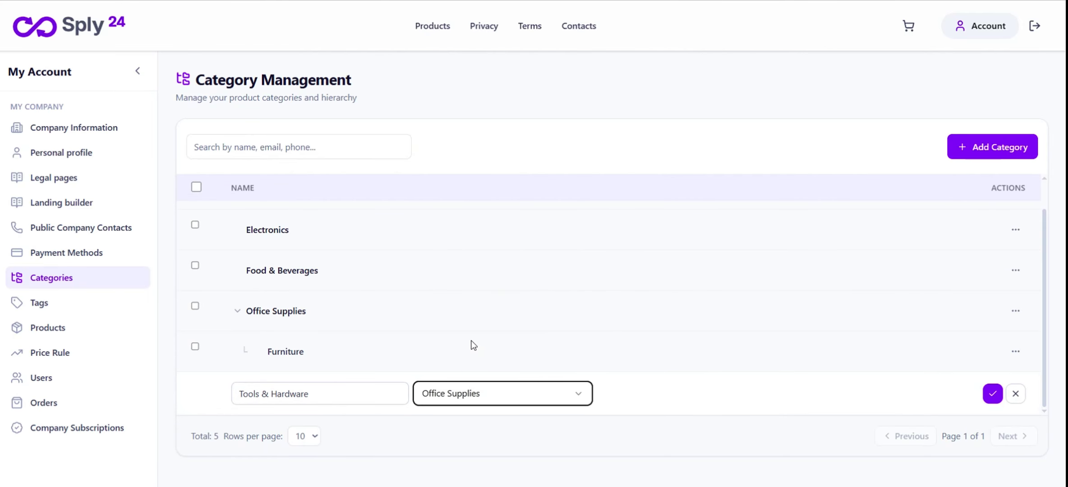
pyautogui.click(993, 394)
pyautogui.scroll(-1, 676, 335)
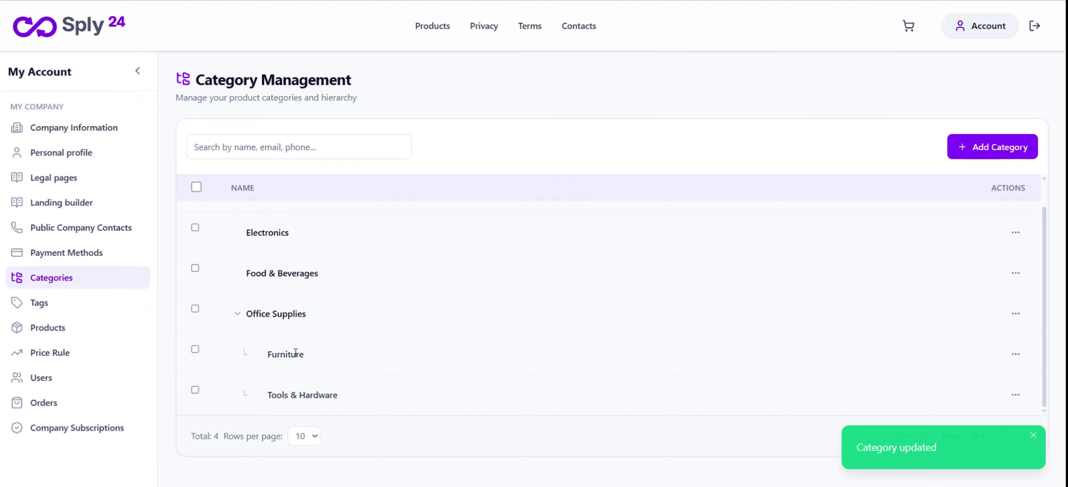
# Reparent Furniture under Tools & Hardware, check the Office Supplies tree, then go to Products
pyautogui.click(1016, 355)
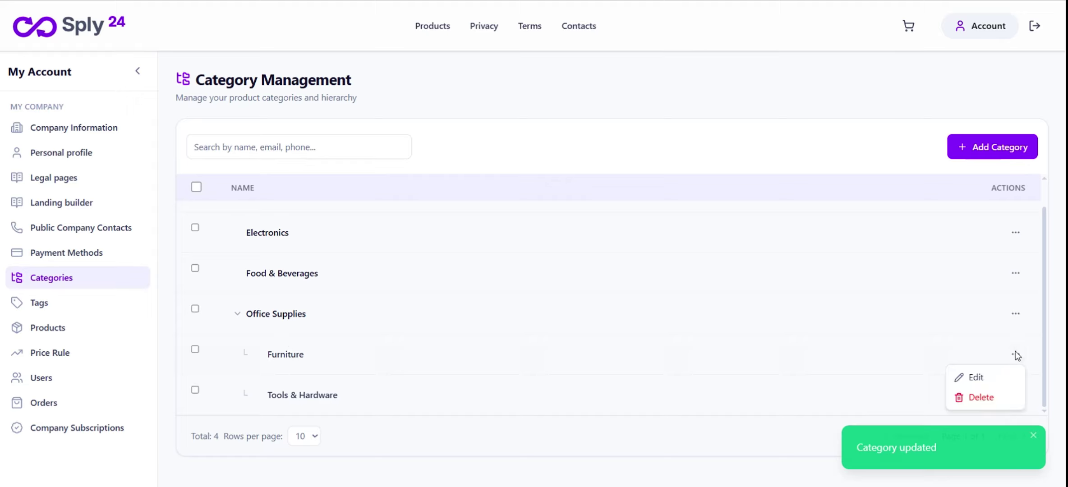
pyautogui.click(954, 377)
pyautogui.click(501, 360)
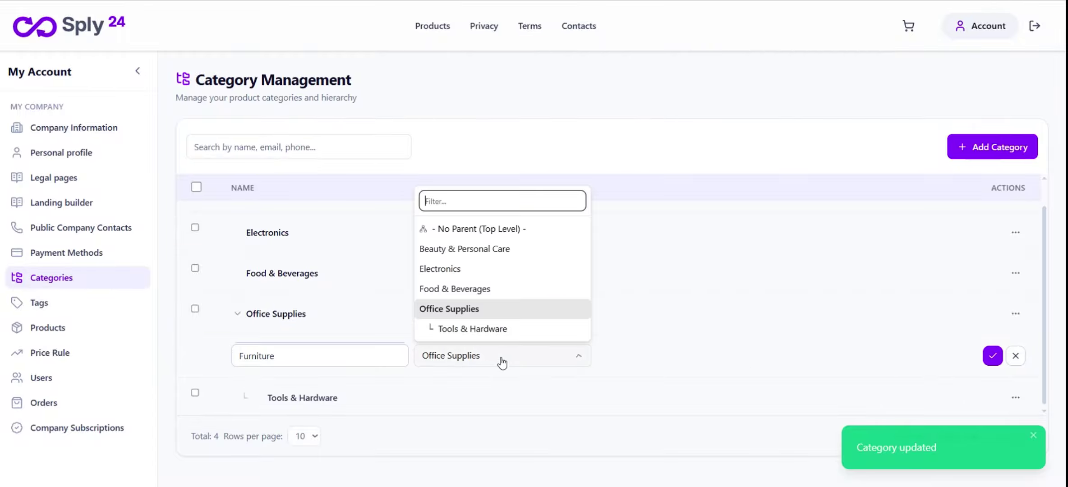
pyautogui.click(478, 330)
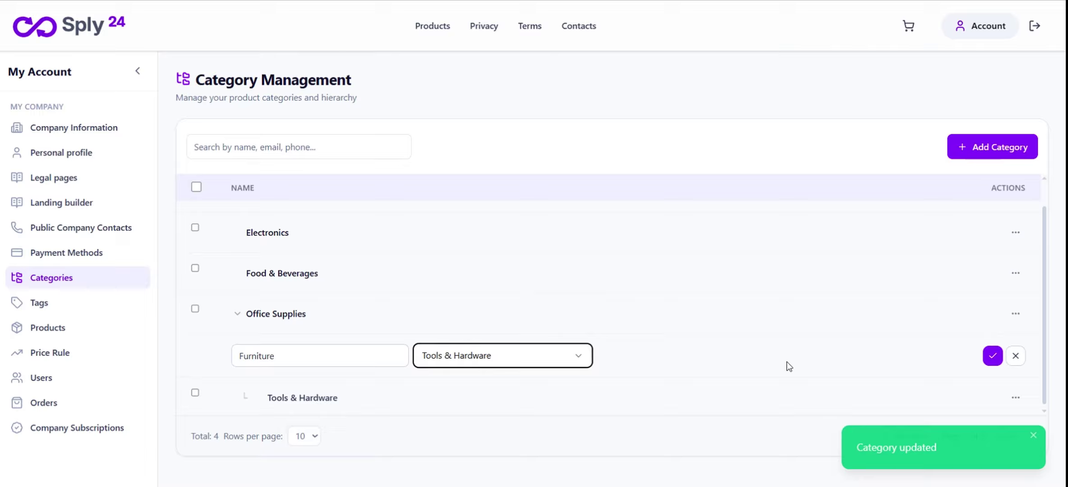
pyautogui.click(992, 356)
pyautogui.scroll(-1, 592, 336)
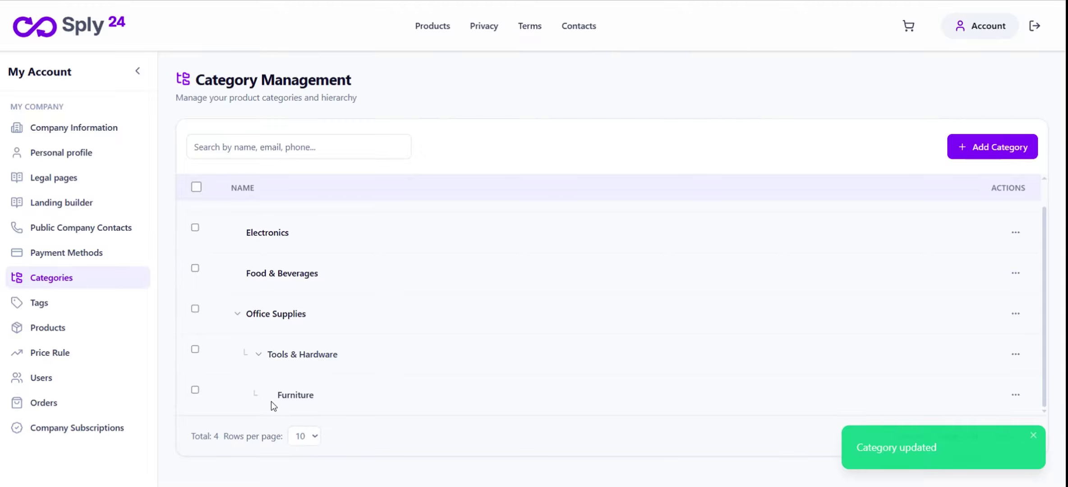
pyautogui.click(234, 316)
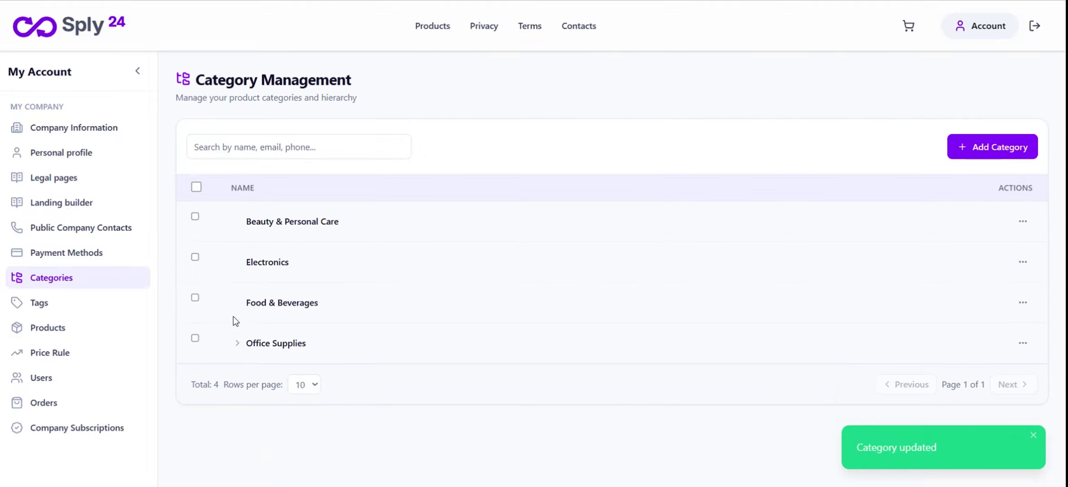
pyautogui.click(236, 342)
pyautogui.scroll(-1, 286, 359)
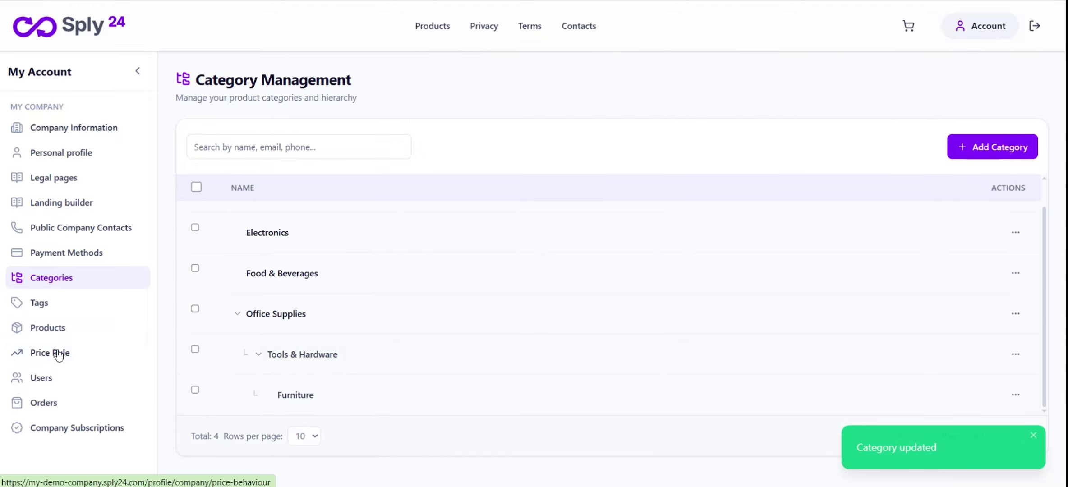
pyautogui.click(64, 327)
# Check the filter's Office Supplies › Tools & Hardware › Furniture hierarchy and all tag filters
pyautogui.click(597, 192)
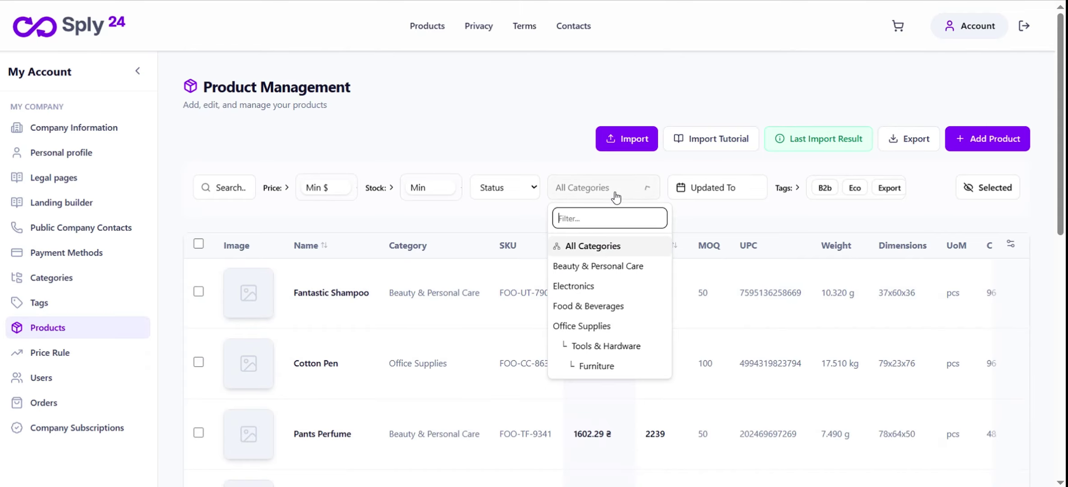
pyautogui.scroll(-3, 592, 352)
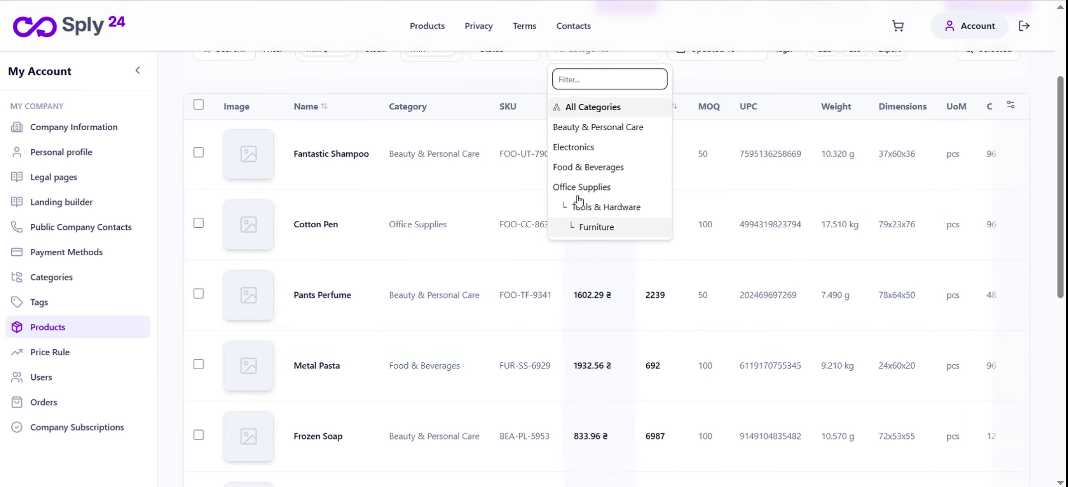
pyautogui.scroll(3, 578, 201)
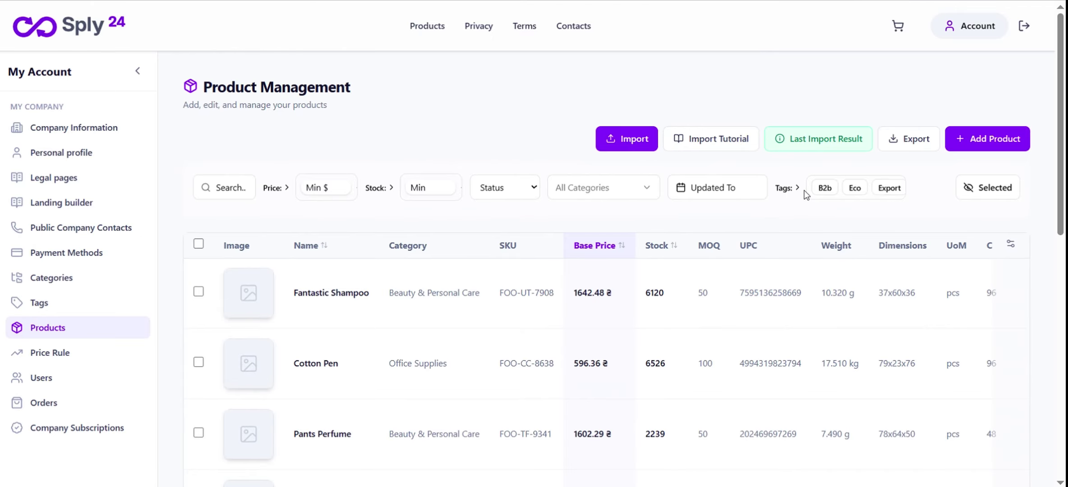
pyautogui.click(795, 187)
pyautogui.moveTo(851, 216); pyautogui.dragTo(967, 212)
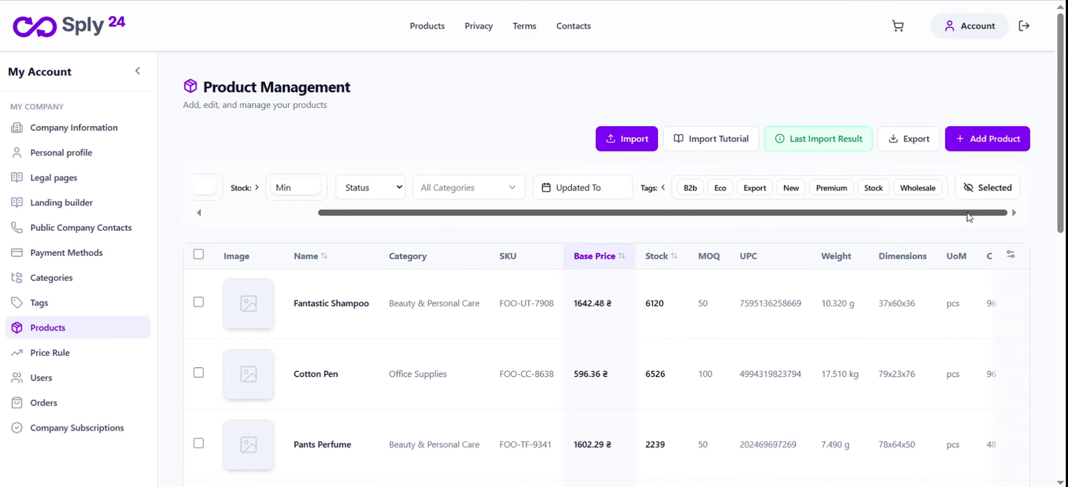
pyautogui.click(652, 190)
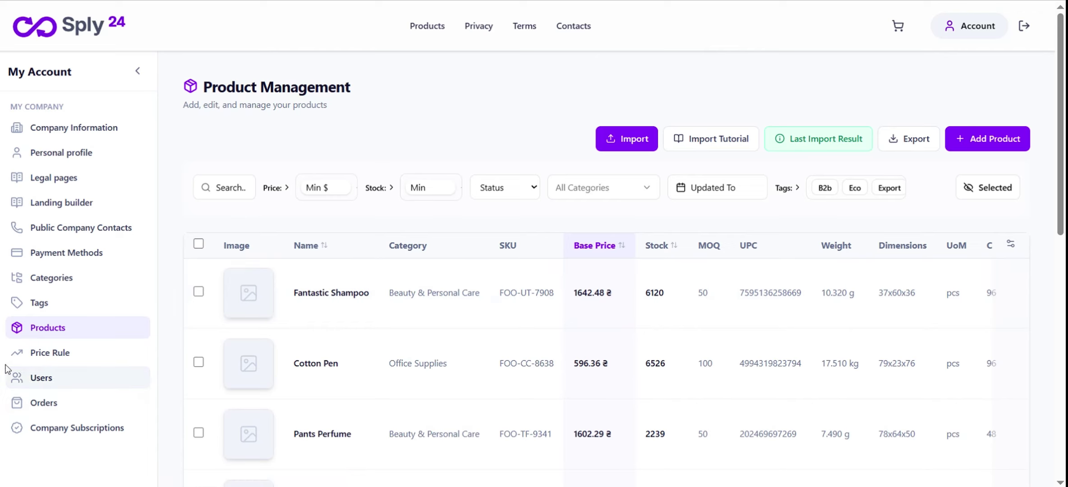
pyautogui.click(69, 358)
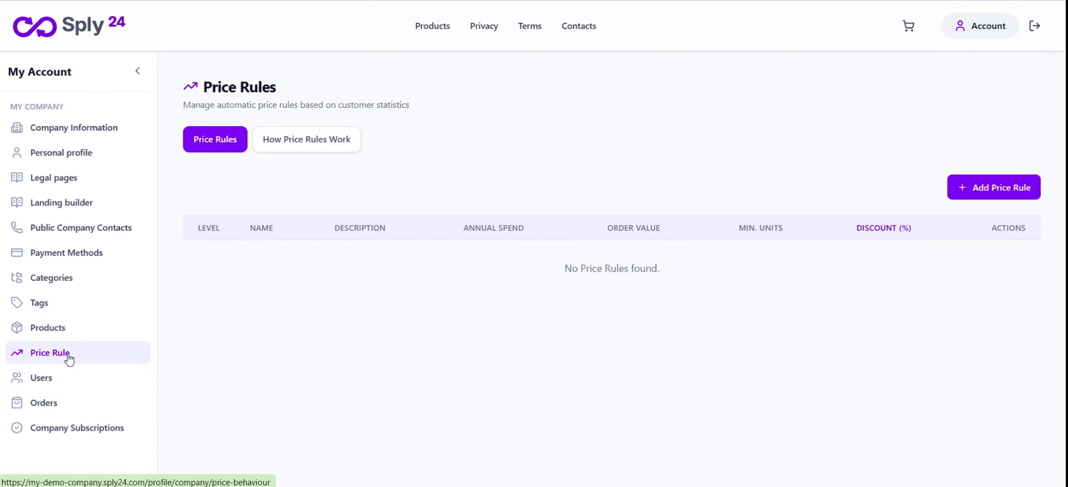
pyautogui.click(329, 148)
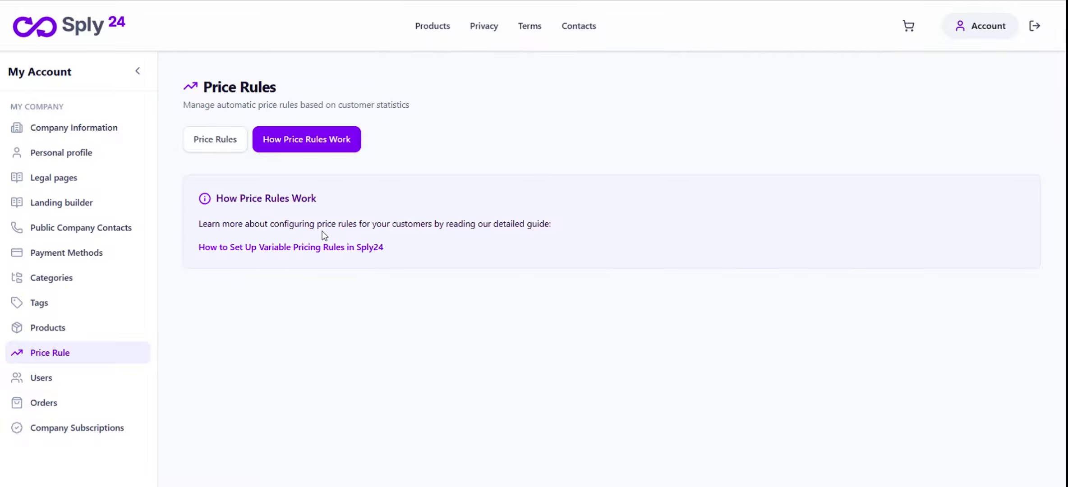
pyautogui.click(215, 139)
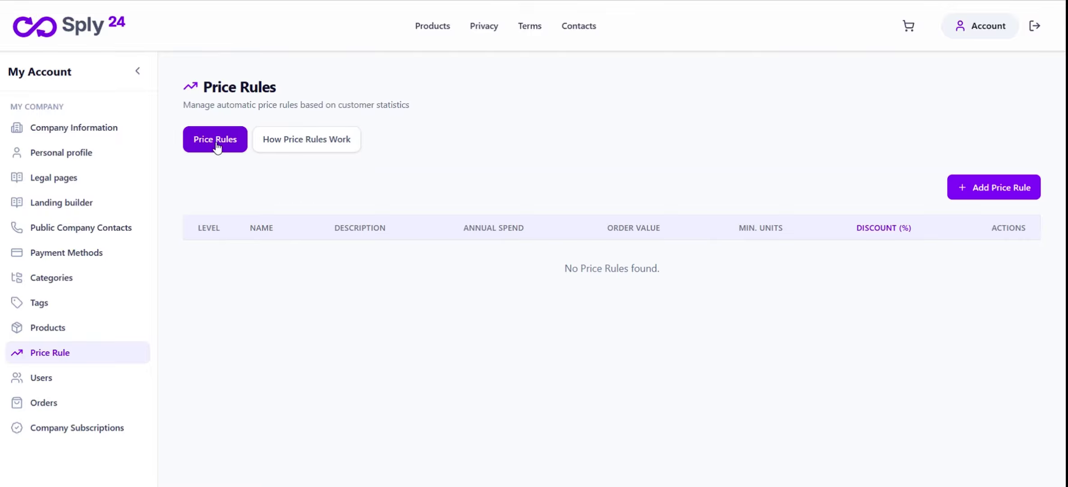
# Begin an Add Price Rule form with level 0 and the name 'Season stock'
pyautogui.click(976, 187)
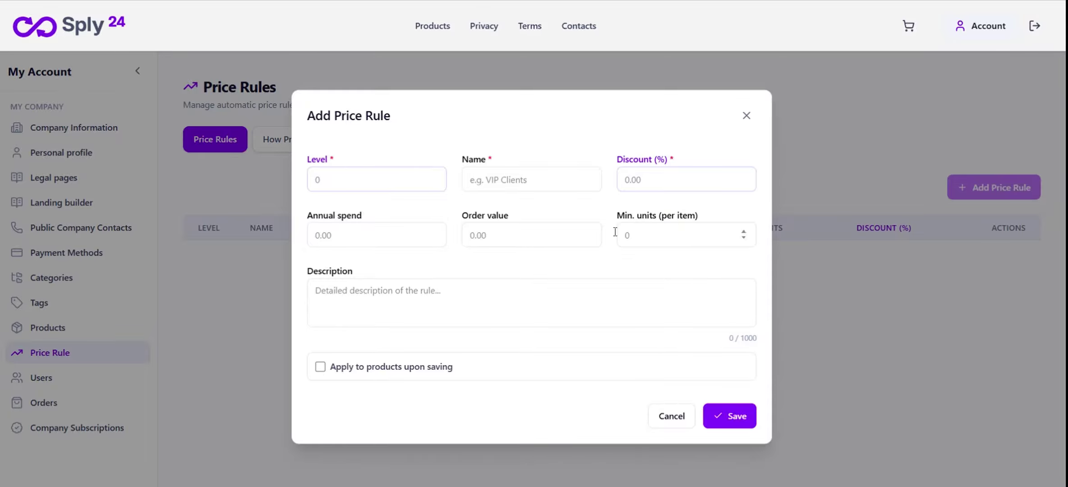
pyautogui.click(364, 180)
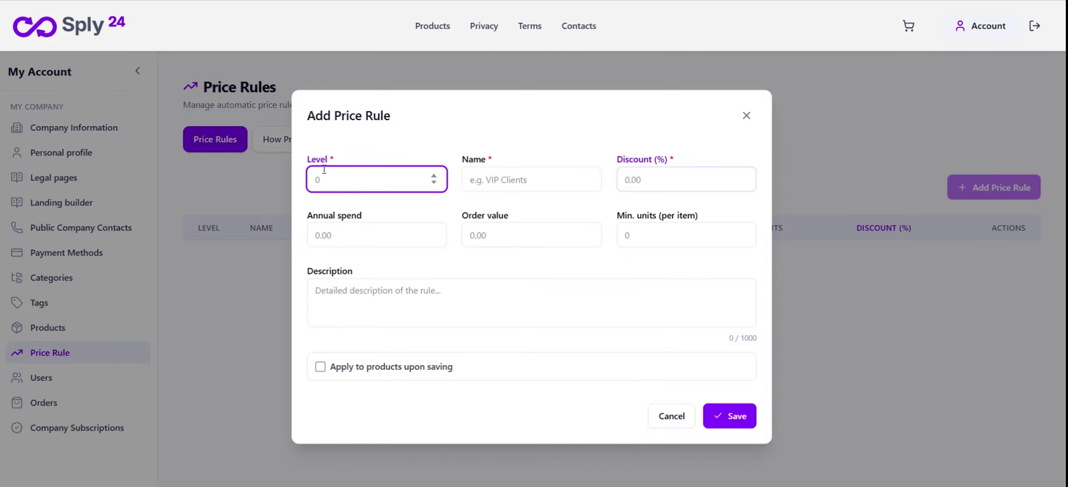
pyautogui.write('0')
pyautogui.click(500, 174)
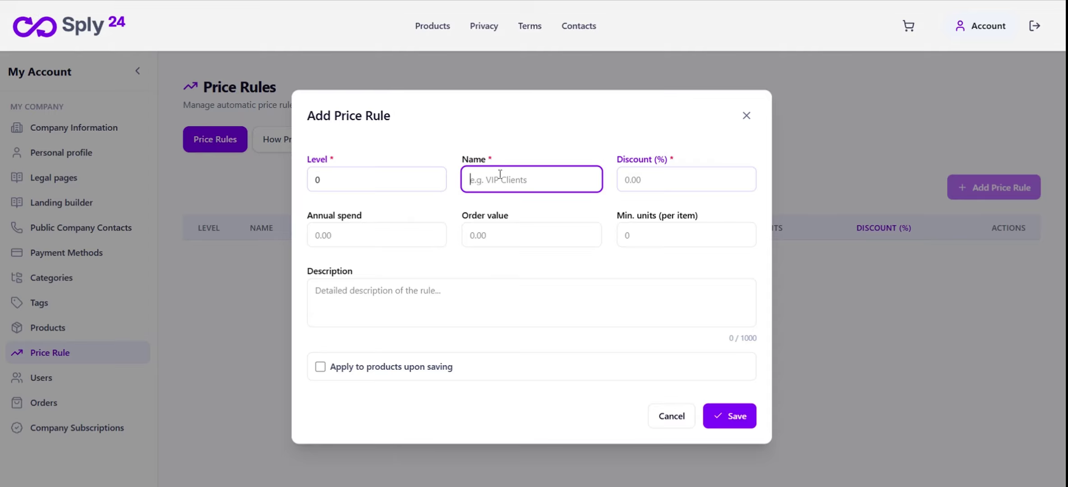
pyautogui.write('Season stock')
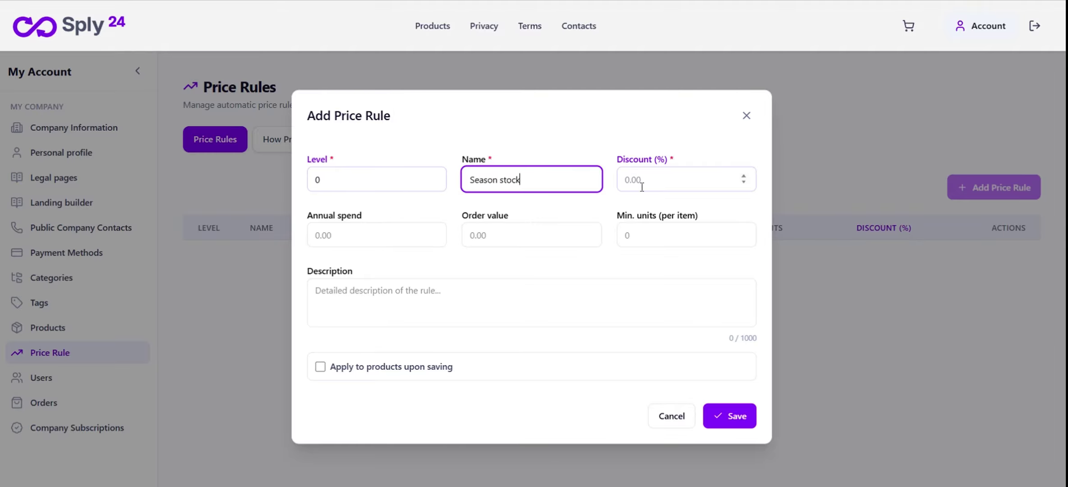
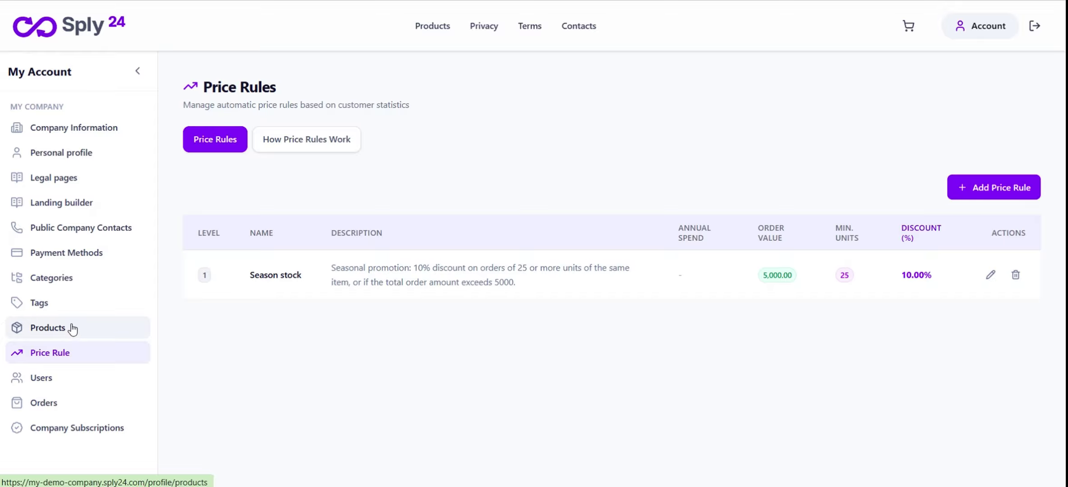
# In the product list, hide the Upc, Weight, Dimensions, UoM, Case Pack and Inner Pack columns
pyautogui.click(71, 329)
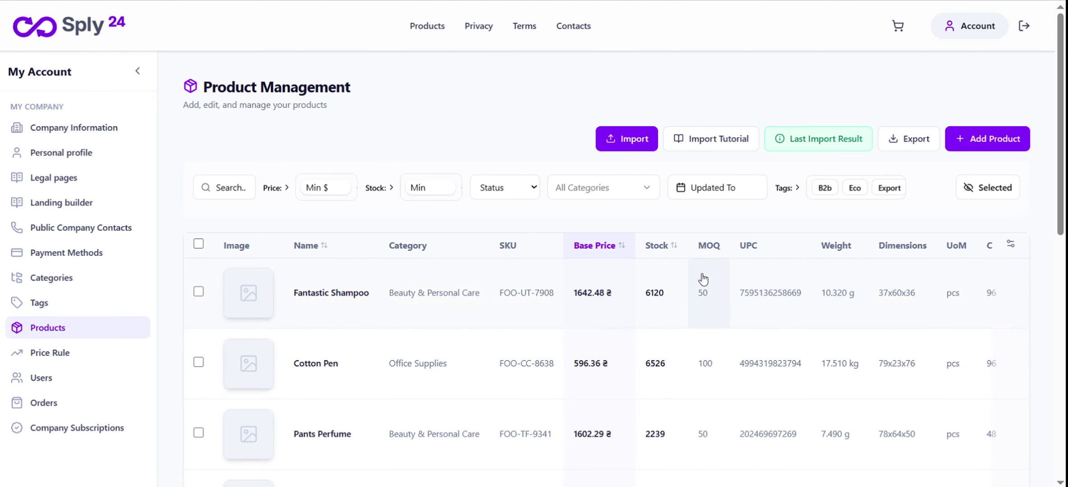
pyautogui.click(1010, 245)
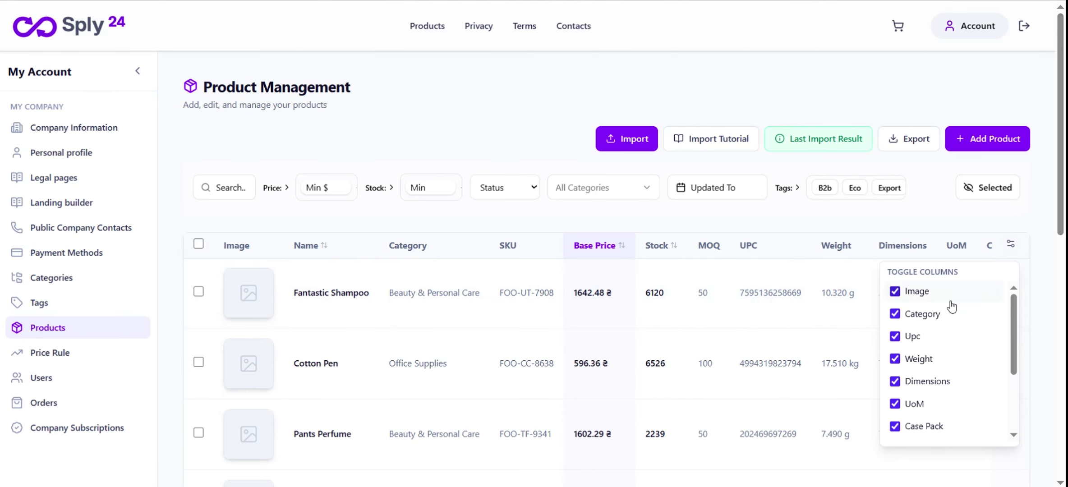
pyautogui.click(895, 337)
pyautogui.click(895, 359)
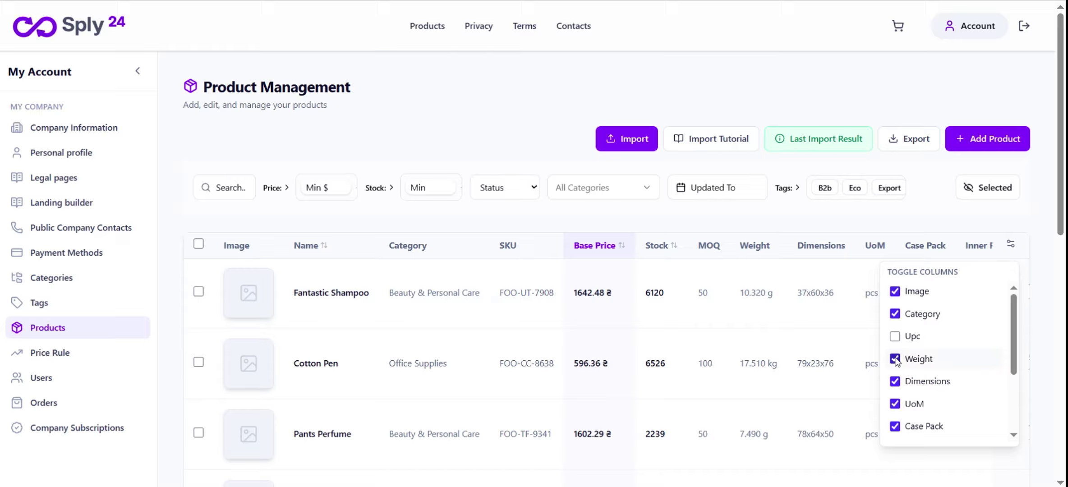
pyautogui.click(896, 381)
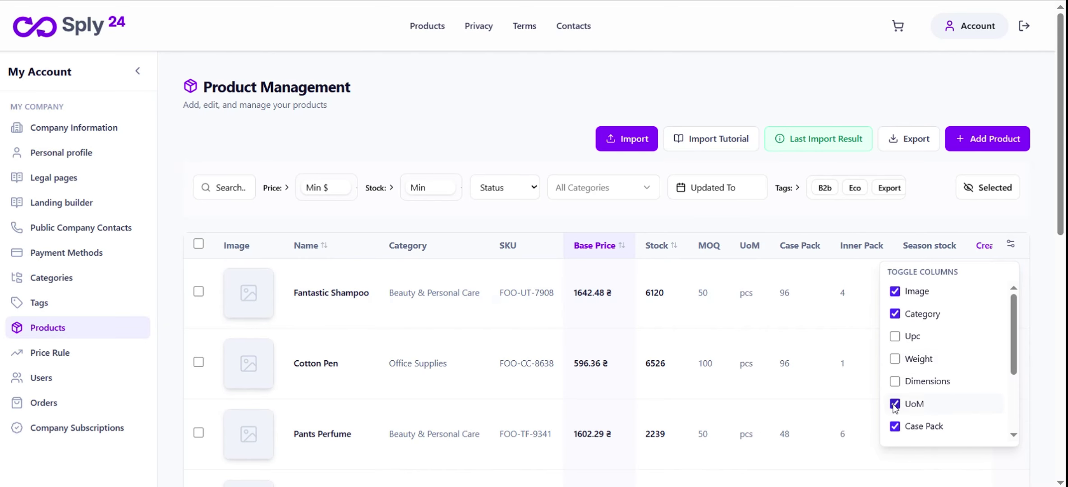
pyautogui.click(896, 404)
pyautogui.click(896, 427)
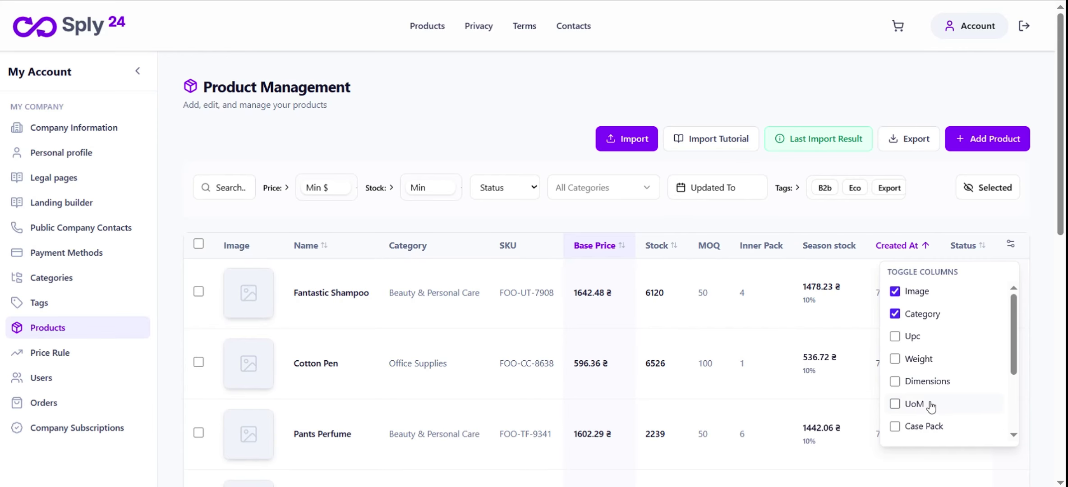
pyautogui.scroll(-3, 957, 390)
pyautogui.click(895, 342)
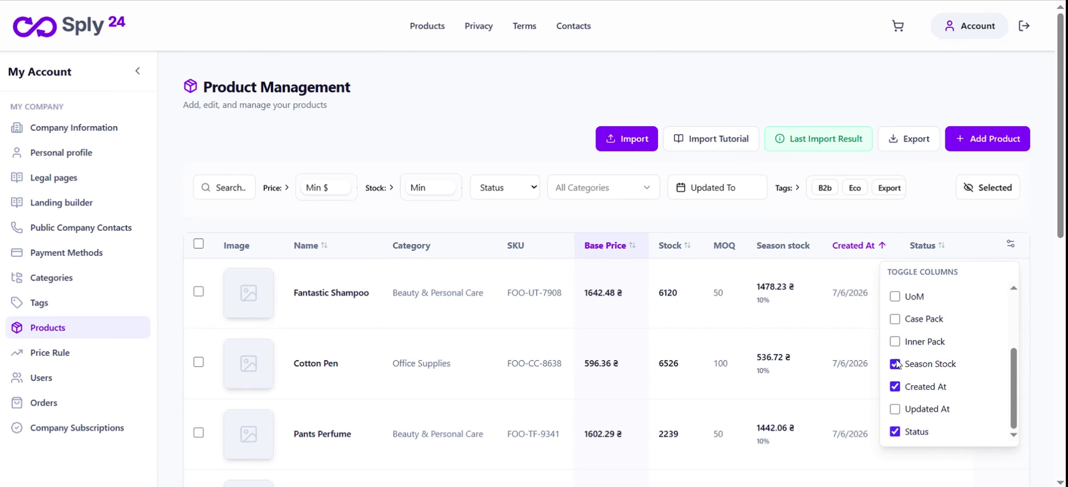
# Close the column list and review the Season stock column with its 10%-discounted prices
pyautogui.click(649, 239)
pyautogui.scroll(-2, 649, 241)
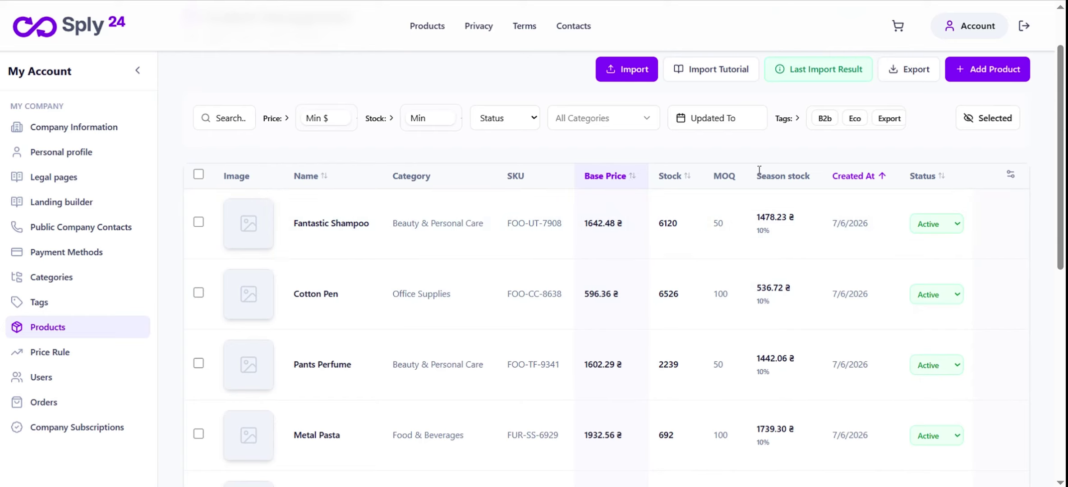
pyautogui.moveTo(757, 177); pyautogui.dragTo(819, 183)
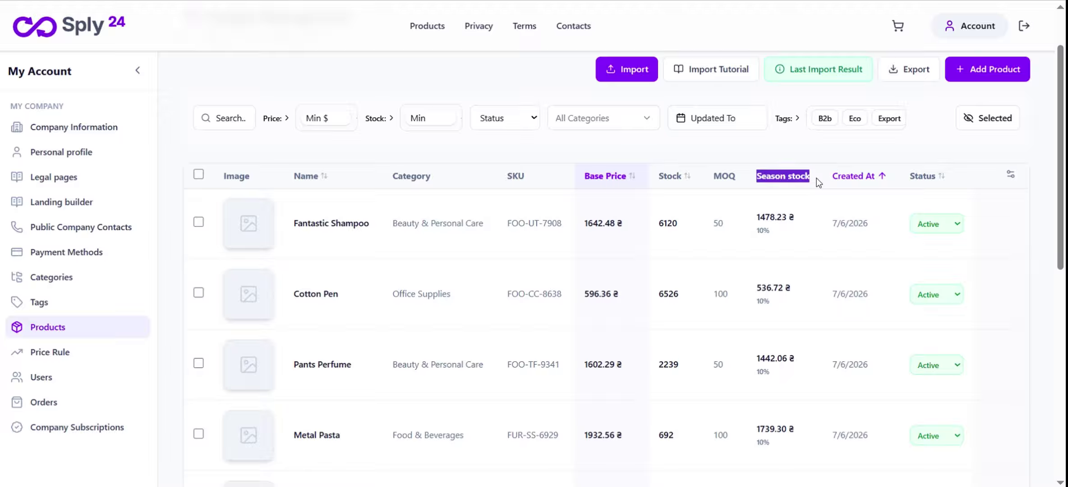
pyautogui.click(759, 218)
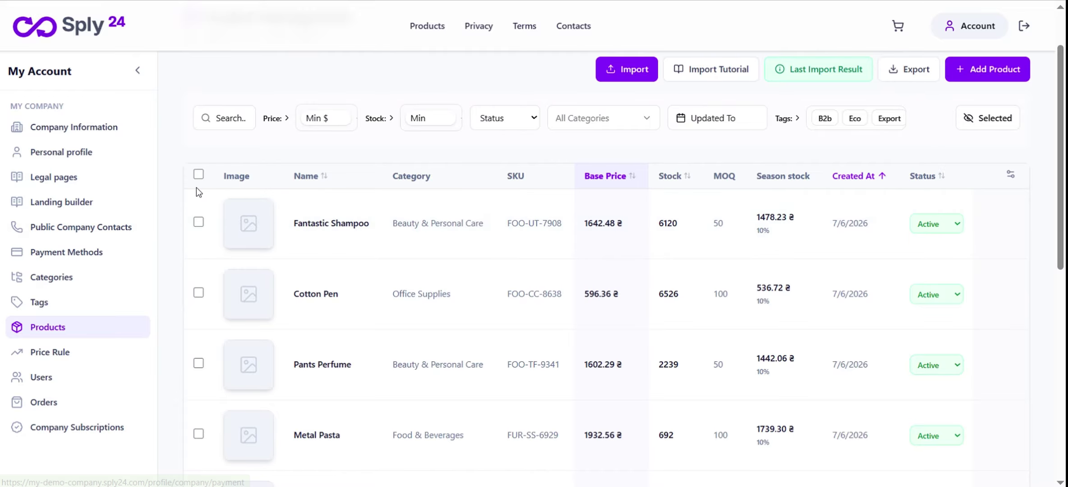
# Set the landing page's title and SEO title to 'Demo Wholesale Distributor', add a company description, and leave it unpublished
pyautogui.click(58, 206)
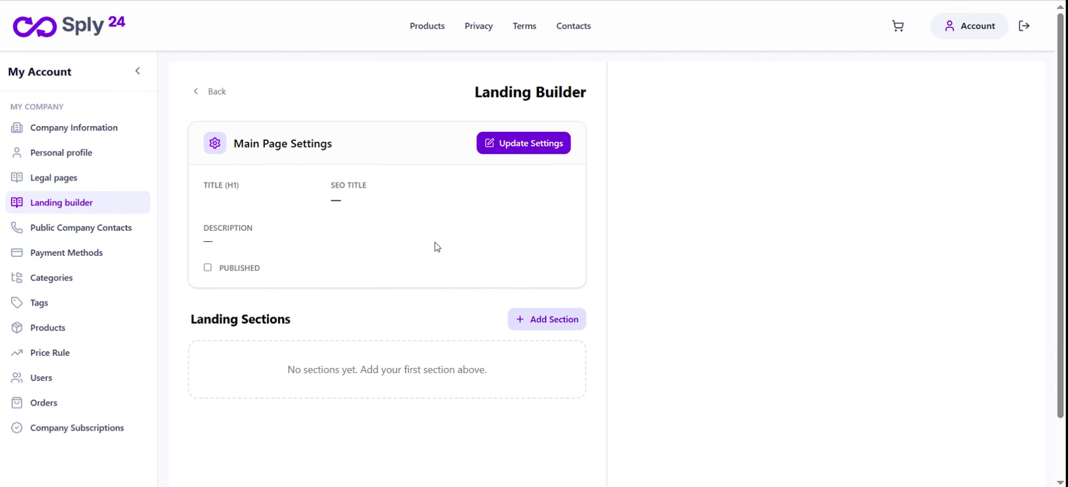
pyautogui.scroll(-2, 433, 247)
pyautogui.scroll(2, 430, 250)
pyautogui.click(511, 149)
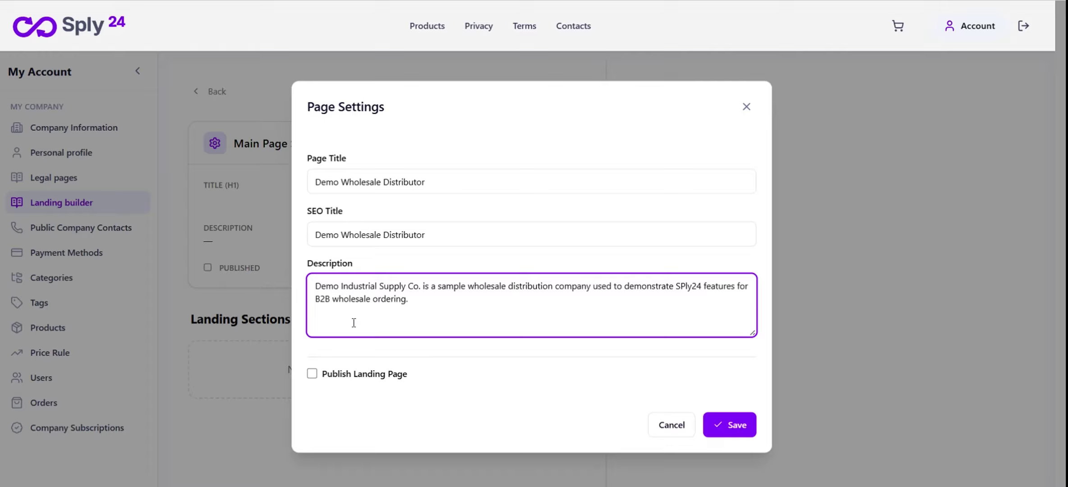
pyautogui.click(733, 426)
pyautogui.moveTo(334, 143); pyautogui.dragTo(235, 145)
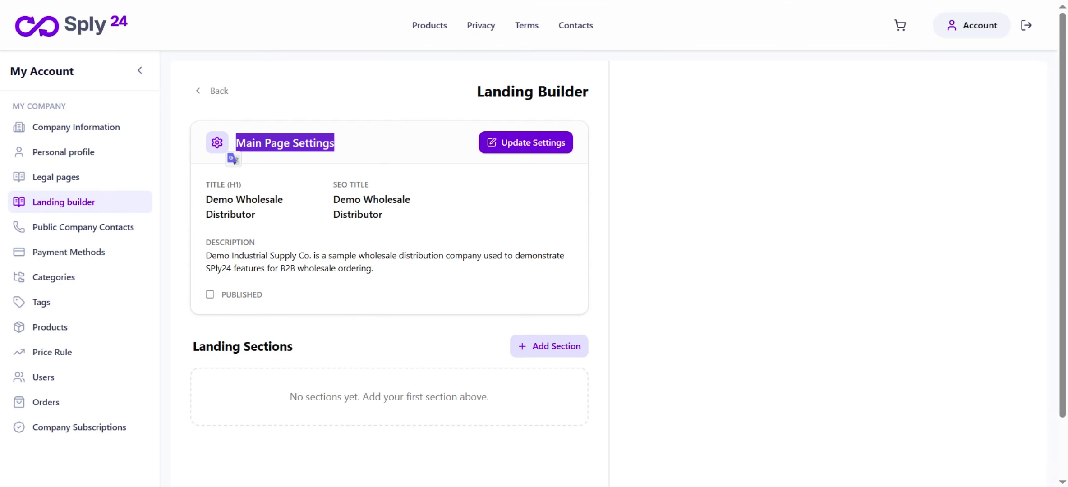
# Start a new landing section, keeping Hero Section as its type
pyautogui.click(549, 346)
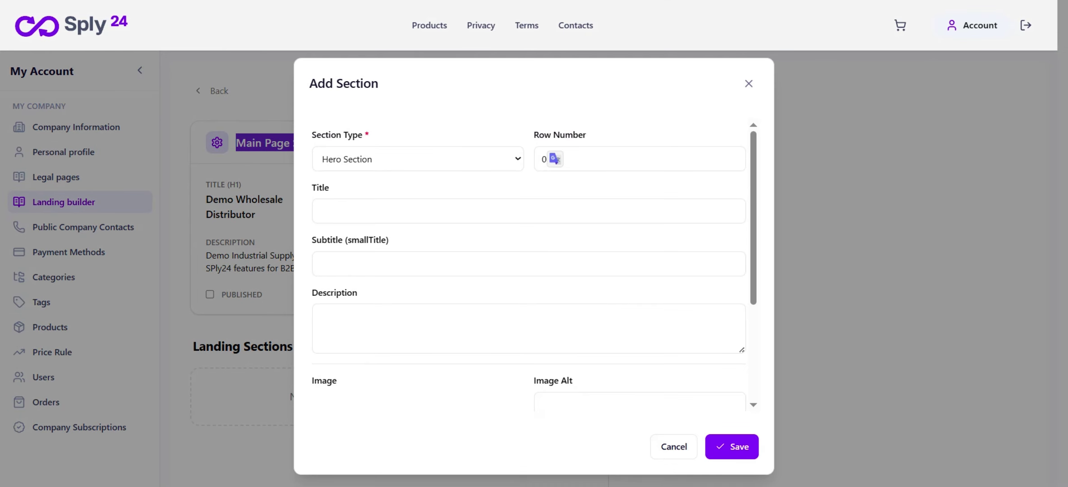
pyautogui.click(411, 159)
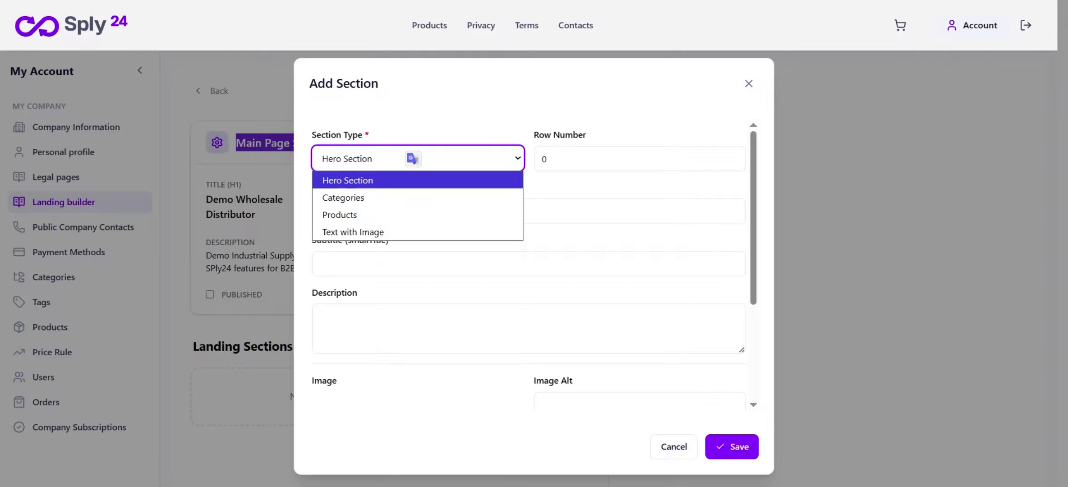
pyautogui.click(370, 180)
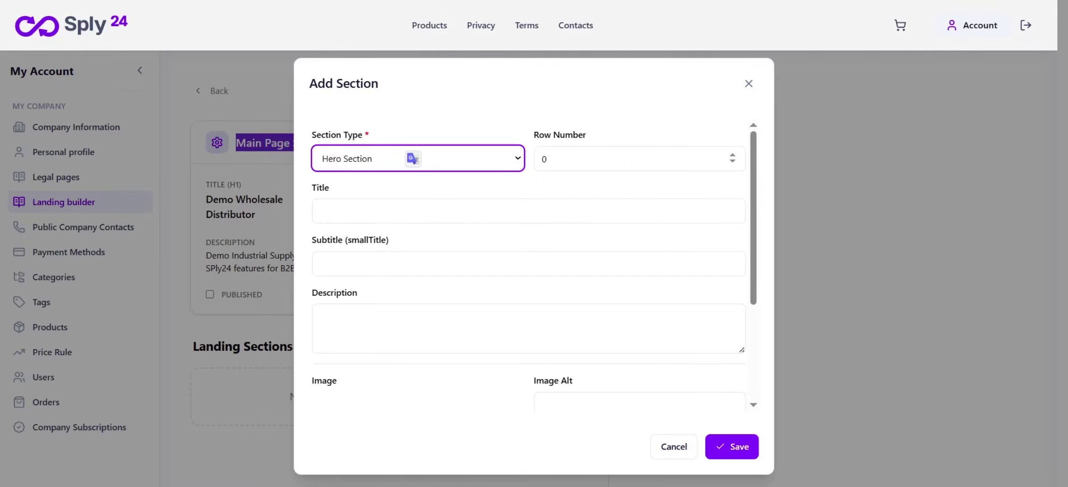
pyautogui.click(547, 158)
# Fill the hero title, subtitle and description about the private B2B wholesale platform
pyautogui.click(321, 211)
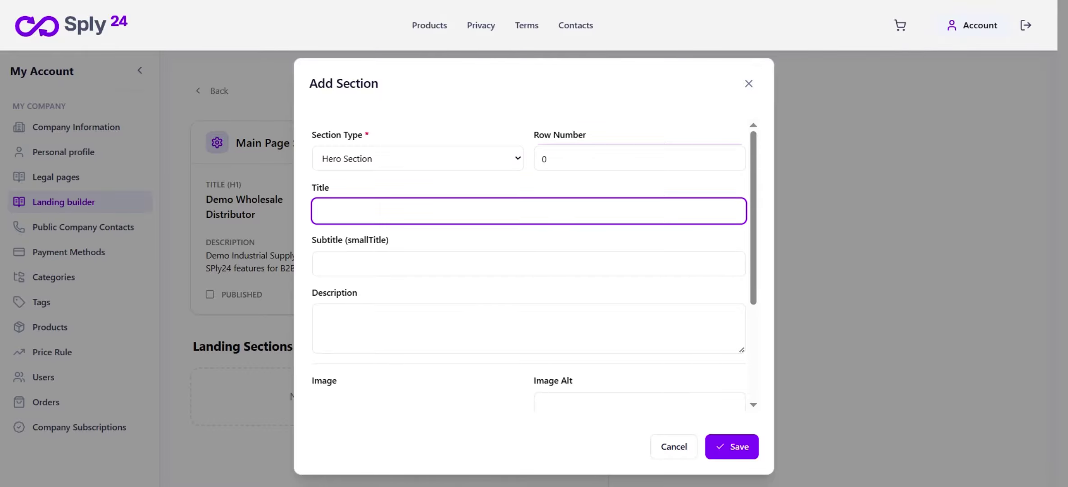
pyautogui.click(321, 263)
pyautogui.scroll(-1, 529, 265)
pyautogui.click(321, 247)
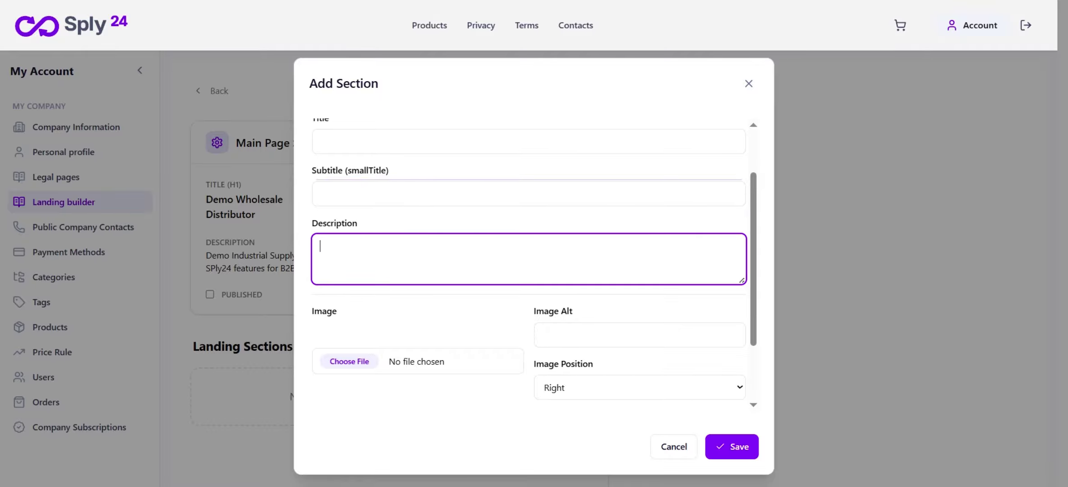
pyautogui.scroll(1, 529, 265)
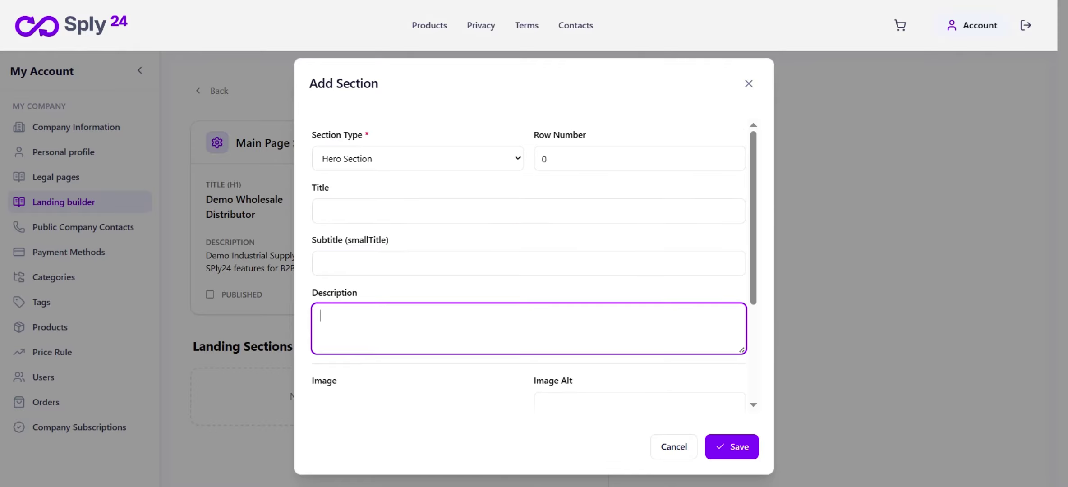
pyautogui.click(320, 211)
pyautogui.write('A private B2B wholesale platform for faster customer ordering')
pyautogui.click(320, 263)
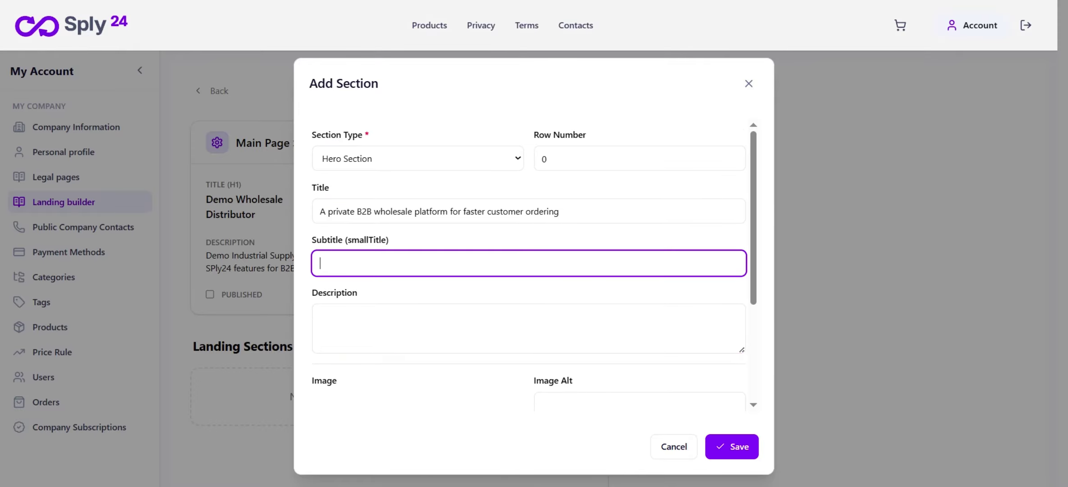
pyautogui.hotkey('ctrl', 'v')
pyautogui.click(320, 316)
pyautogui.hotkey('ctrl', 'v')
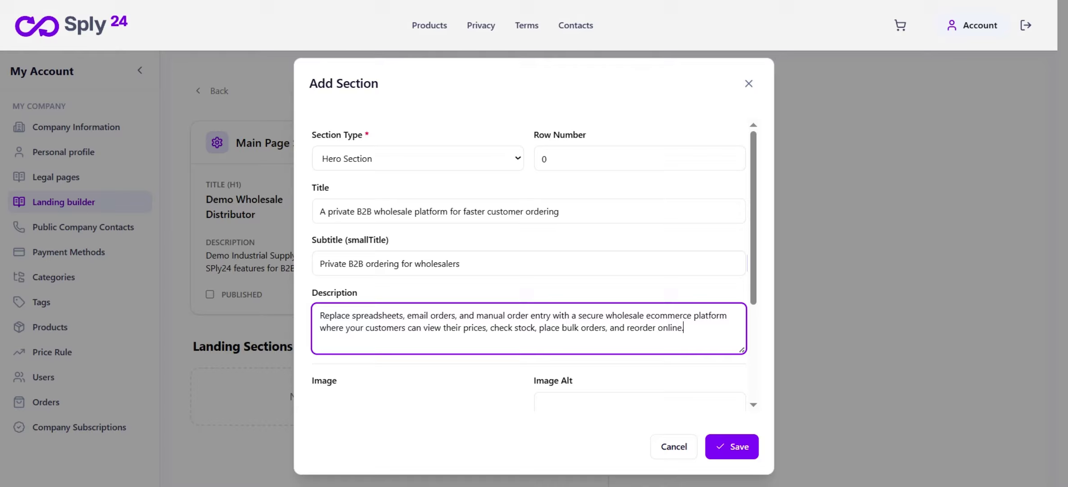
pyautogui.scroll(-2, 529, 265)
pyautogui.scroll(-1, 529, 265)
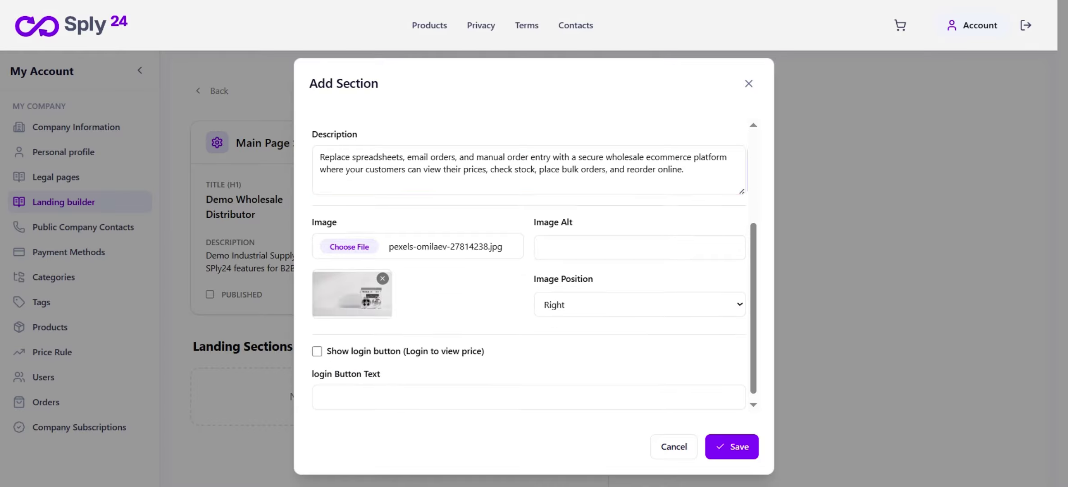
# Set the image alt text to 'Hero section', keep the image on the right, and save
pyautogui.click(640, 248)
pyautogui.write('Hero section')
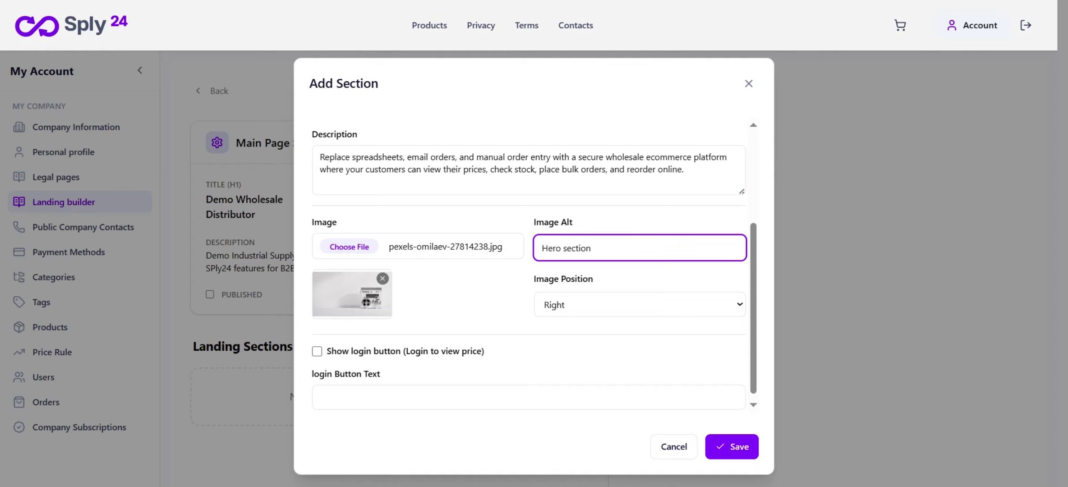
pyautogui.click(640, 305)
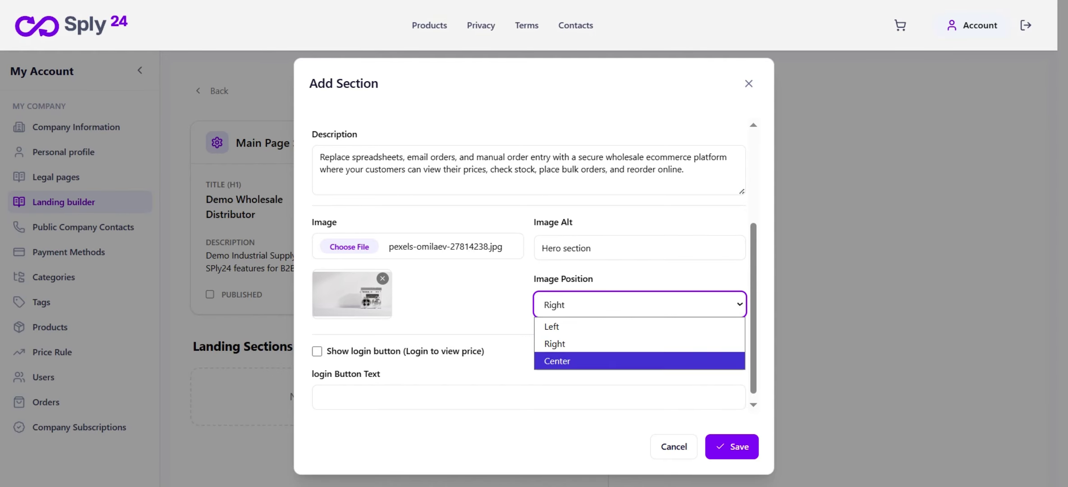
pyautogui.click(640, 343)
pyautogui.scroll(-1, 529, 266)
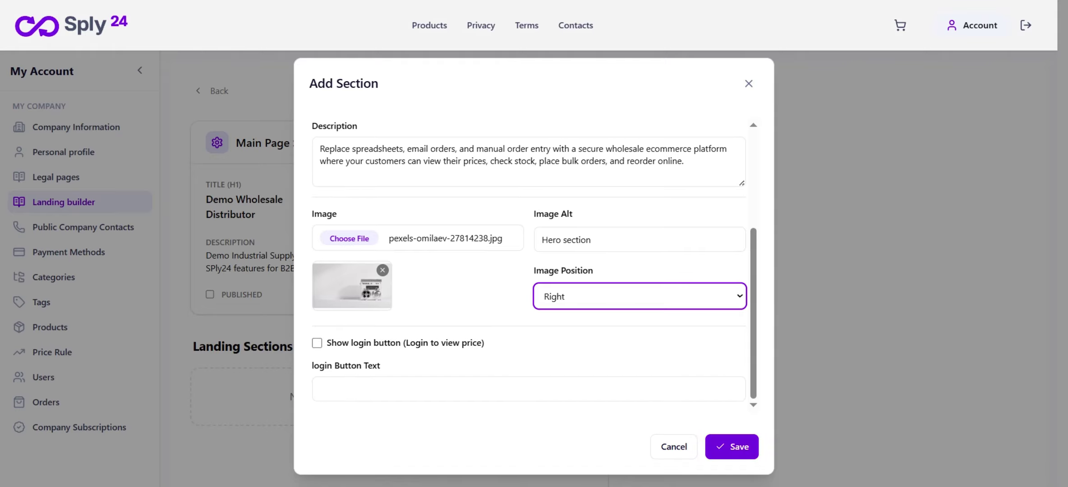
pyautogui.click(732, 447)
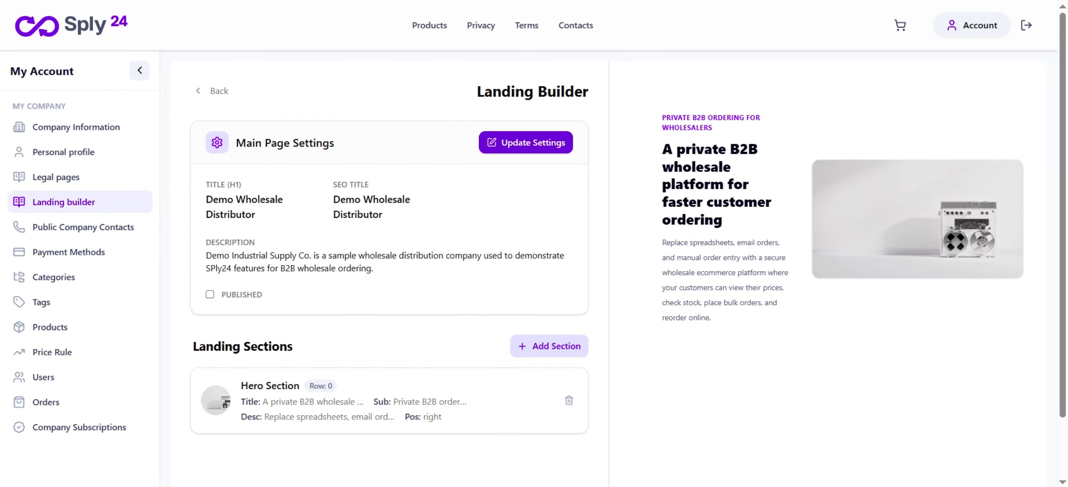
# Enable the hero's login button with the text 'Login to system' and save the section
pyautogui.click(139, 69)
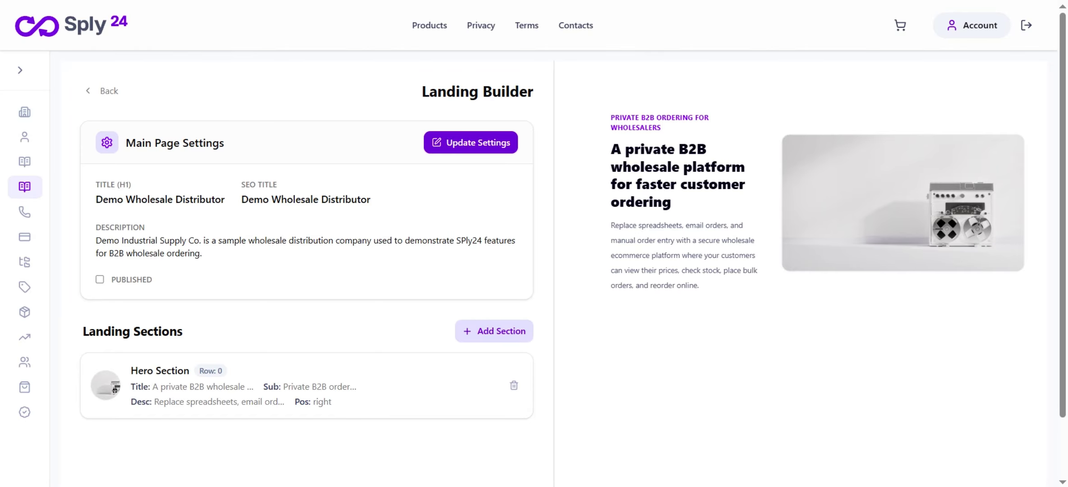
pyautogui.scroll(-2, 306, 316)
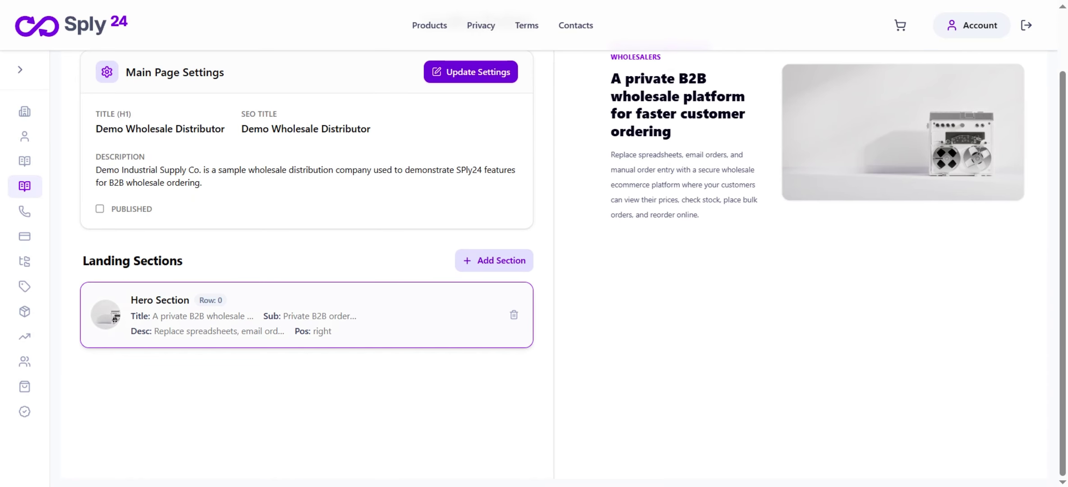
pyautogui.click(289, 316)
pyautogui.scroll(-9, 289, 315)
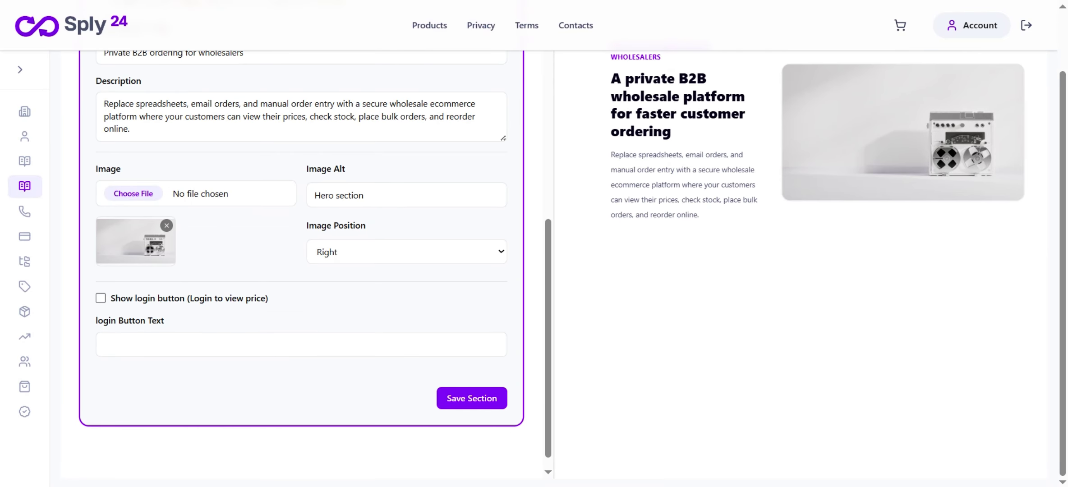
pyautogui.click(100, 299)
pyautogui.click(135, 345)
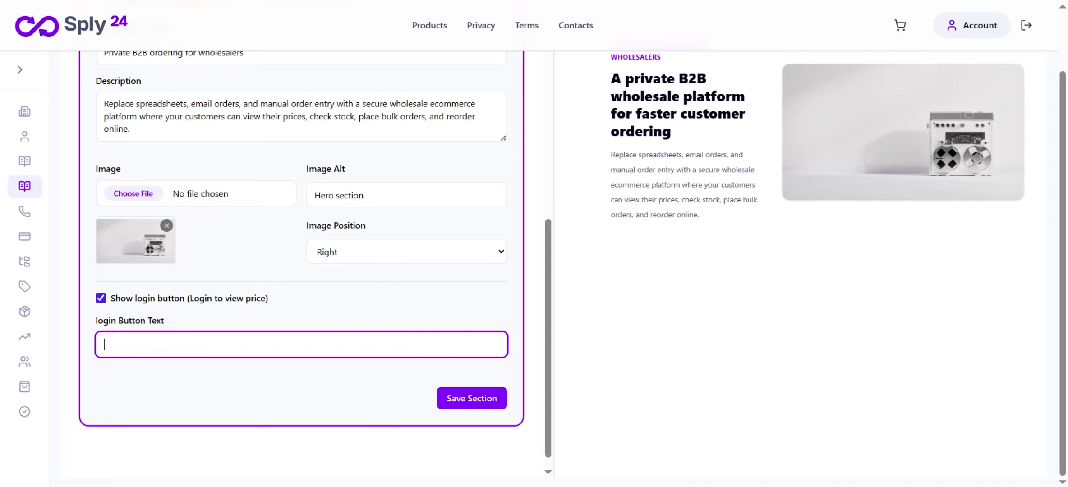
pyautogui.write('Login')
pyautogui.write('to system')
pyautogui.click(471, 398)
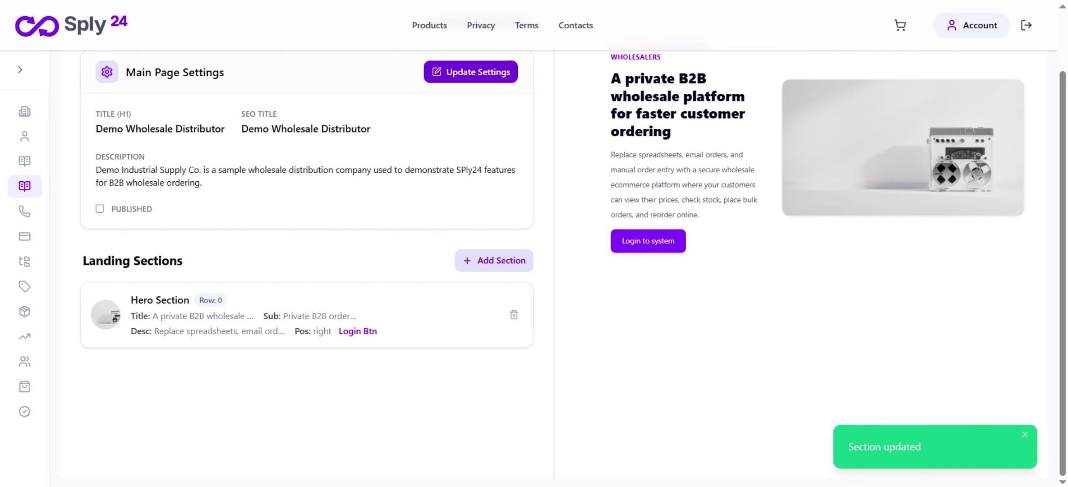
# Create a Categories-type section titled 'Categories' in row 1
pyautogui.click(494, 260)
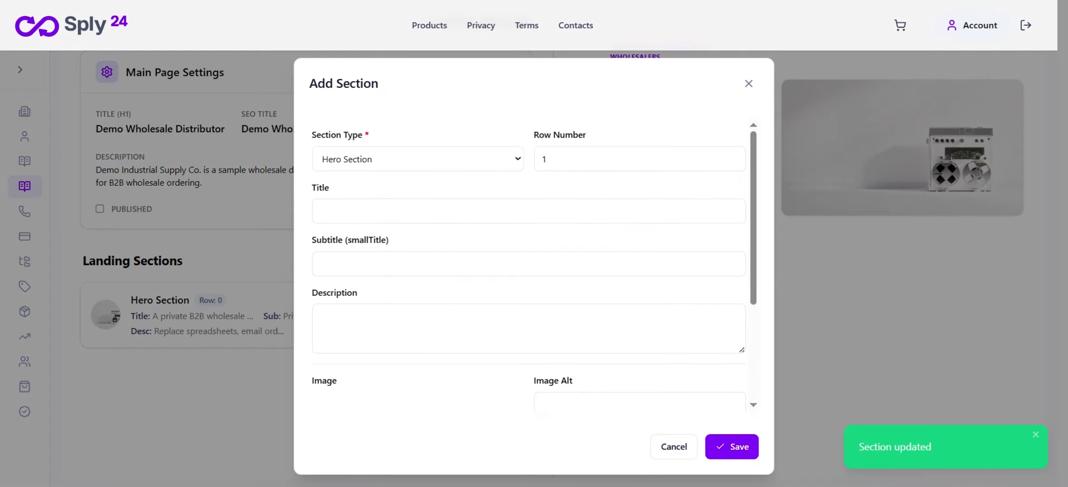
pyautogui.click(418, 159)
pyautogui.click(406, 197)
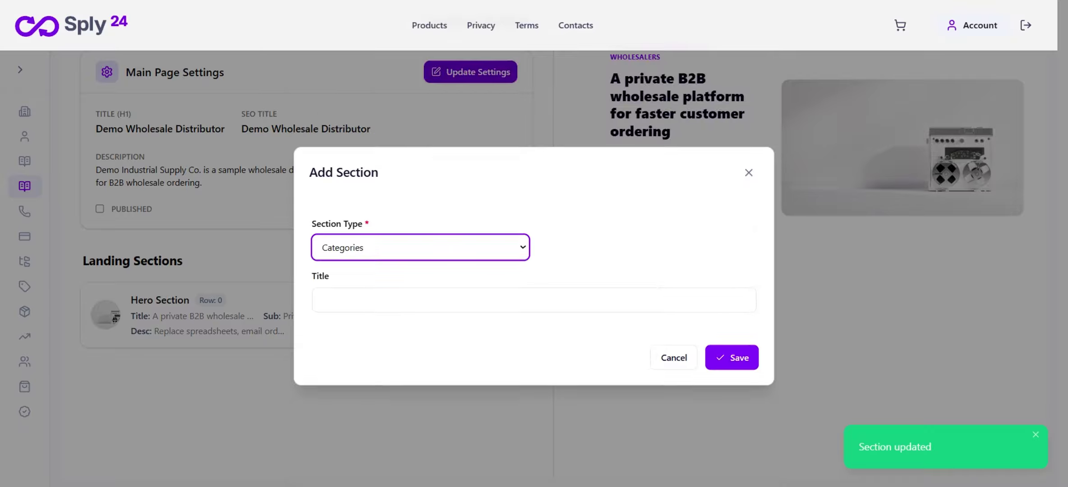
pyautogui.click(420, 300)
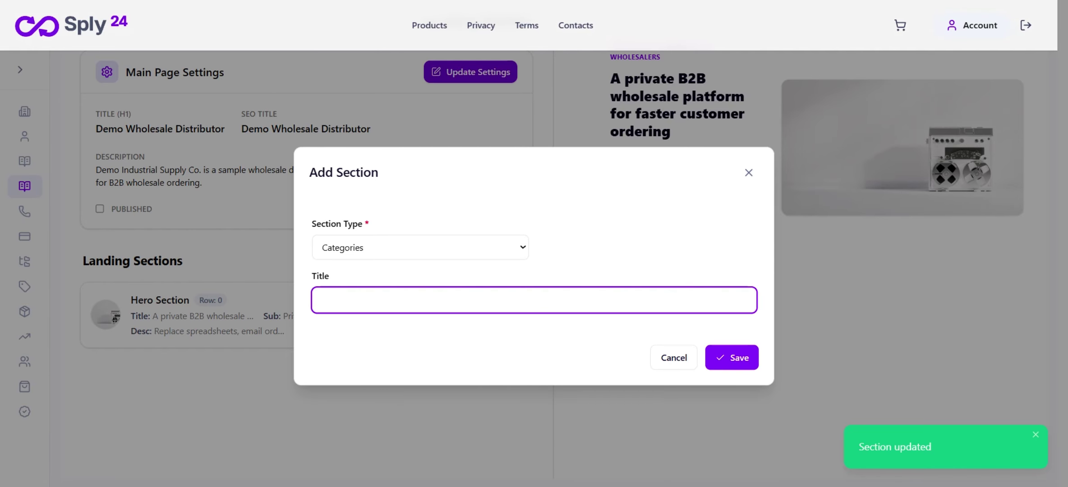
pyautogui.write('Categories')
pyautogui.press('Return')
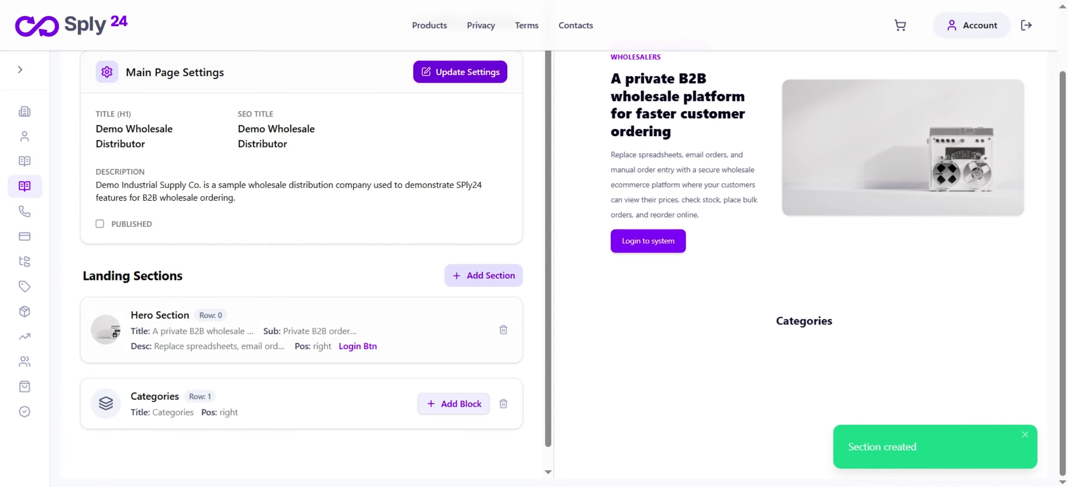
# Add four image category blocks and reorder them to Fourth, Second, Third, First
pyautogui.scroll(-1, 311, 262)
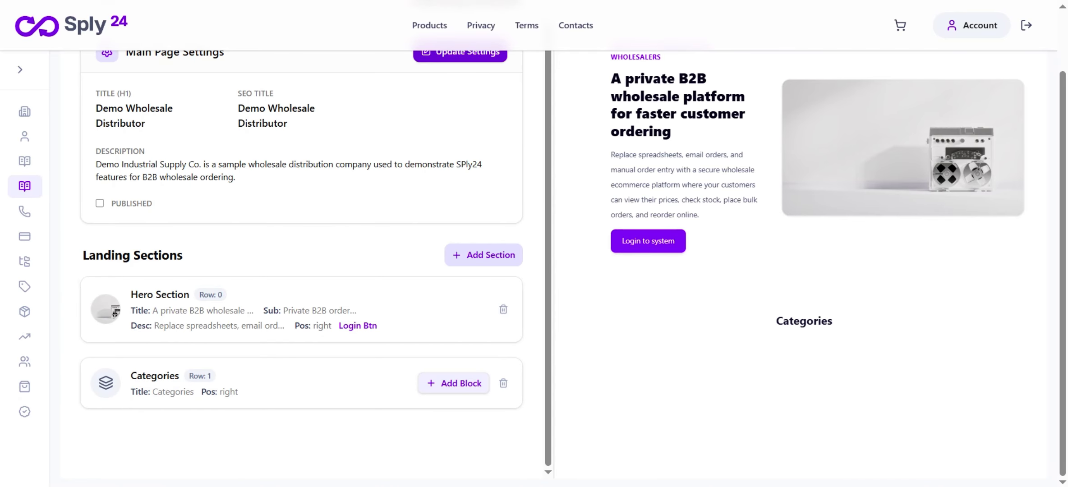
pyautogui.click(454, 383)
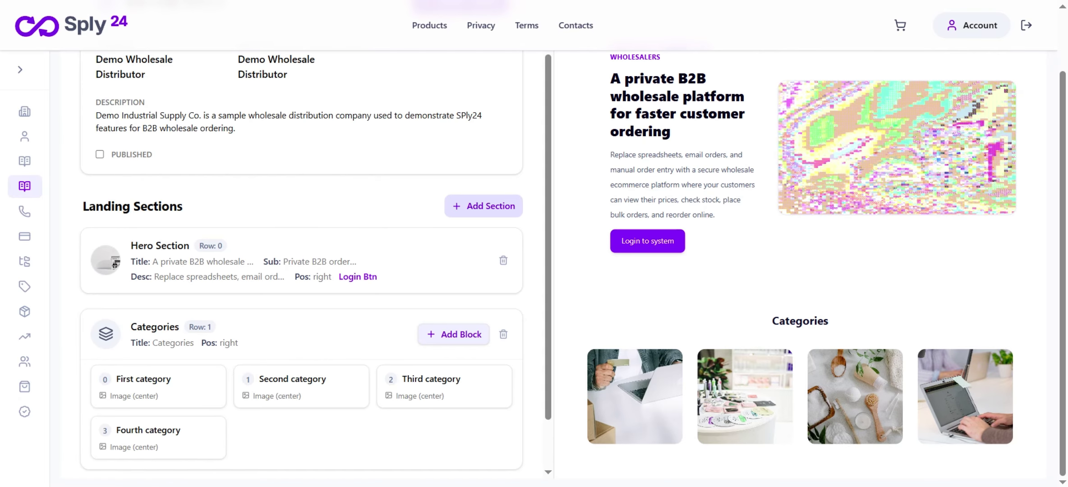
pyautogui.moveTo(158, 386); pyautogui.dragTo(301, 386)
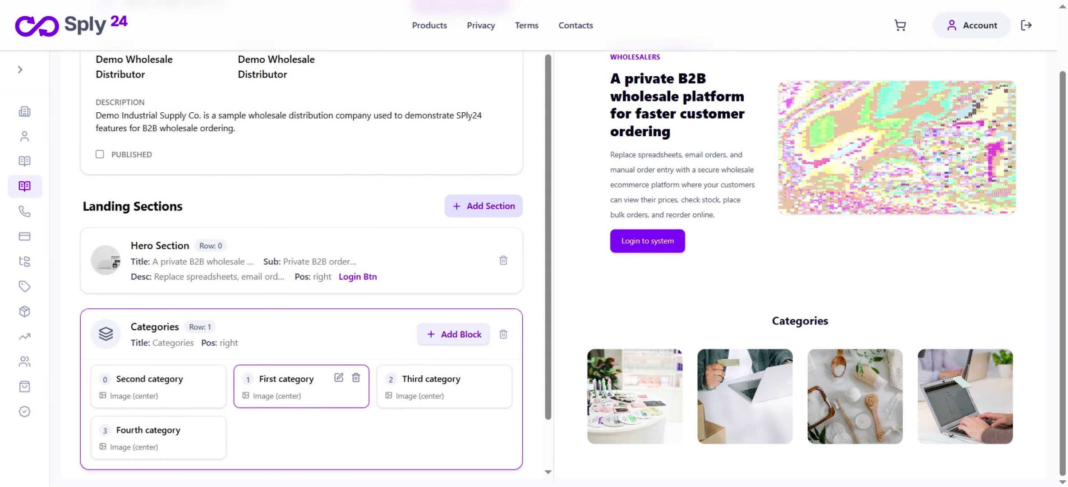
pyautogui.moveTo(433, 386); pyautogui.dragTo(301, 386)
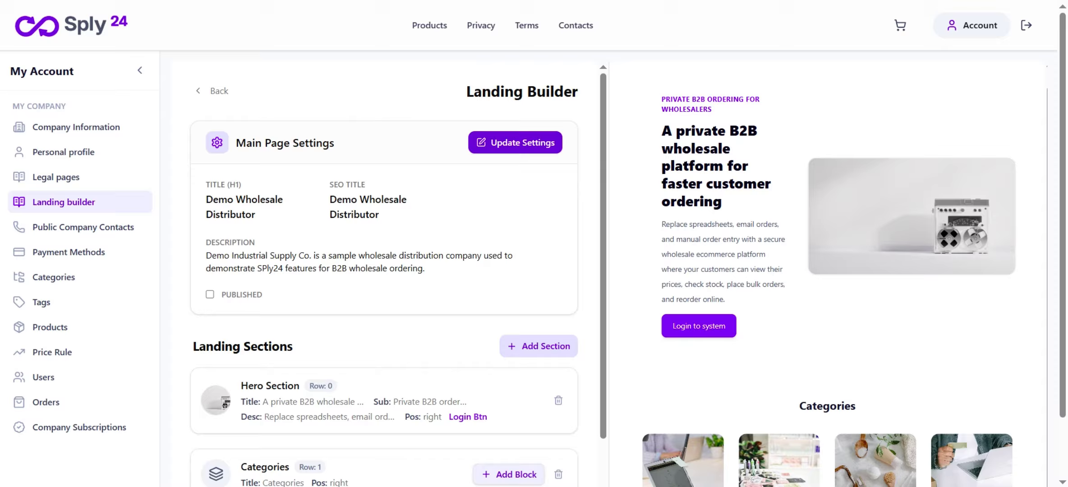
# Collapse the account sidebar and scroll through the builder to check the categories
pyautogui.click(140, 70)
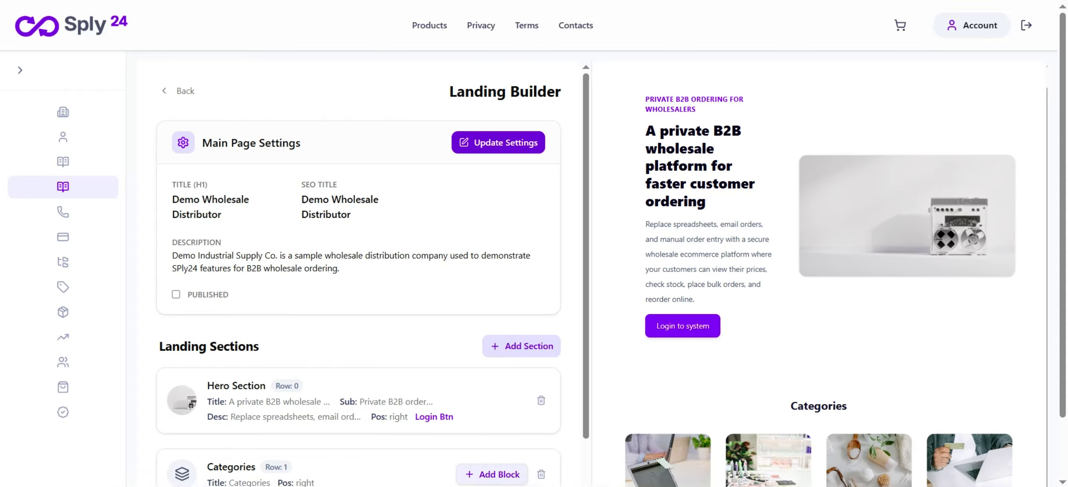
pyautogui.scroll(-2, 803, 271)
pyautogui.scroll(2, 803, 271)
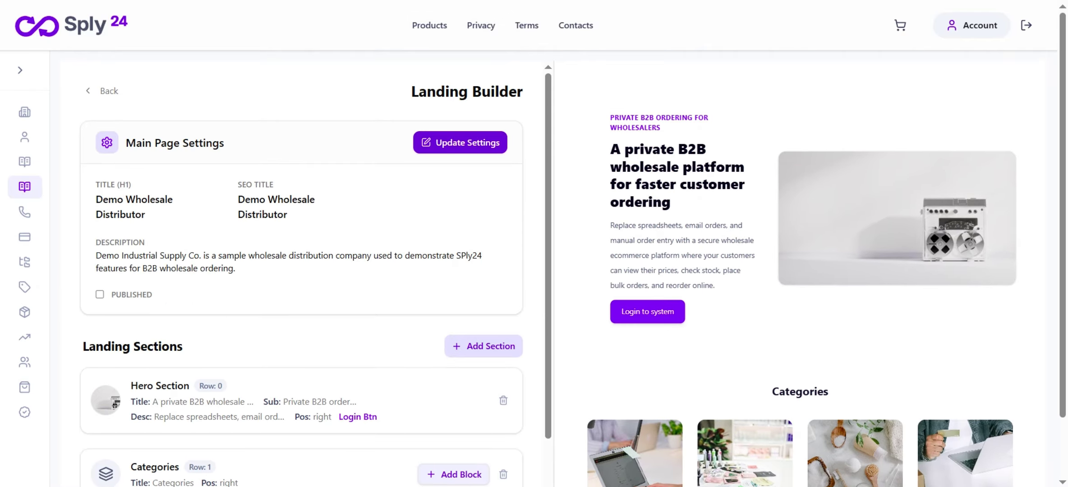
pyautogui.scroll(-2, 803, 271)
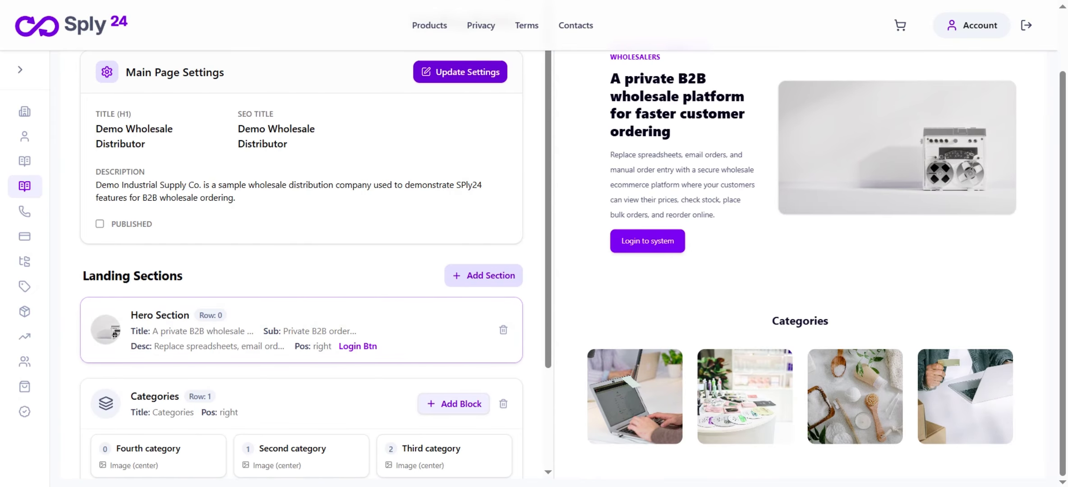
pyautogui.scroll(-4, 311, 266)
# Start a Text with Image section, 'Simplify Sales for Your Business'
pyautogui.click(484, 145)
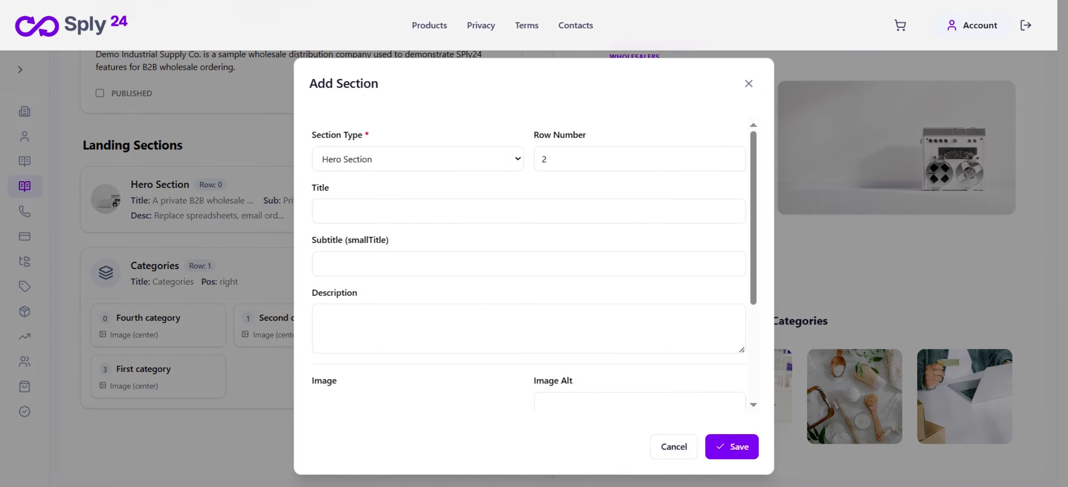
pyautogui.click(417, 159)
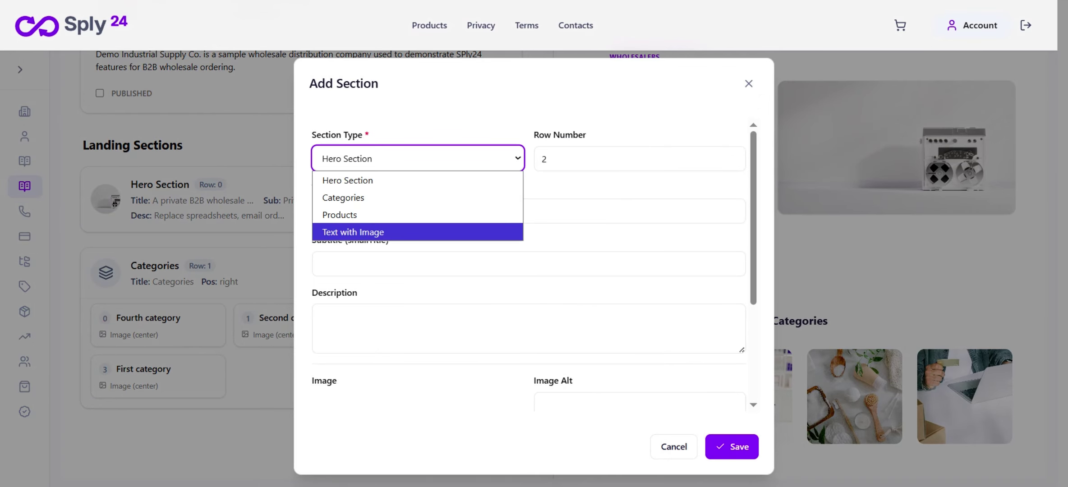
pyautogui.click(361, 232)
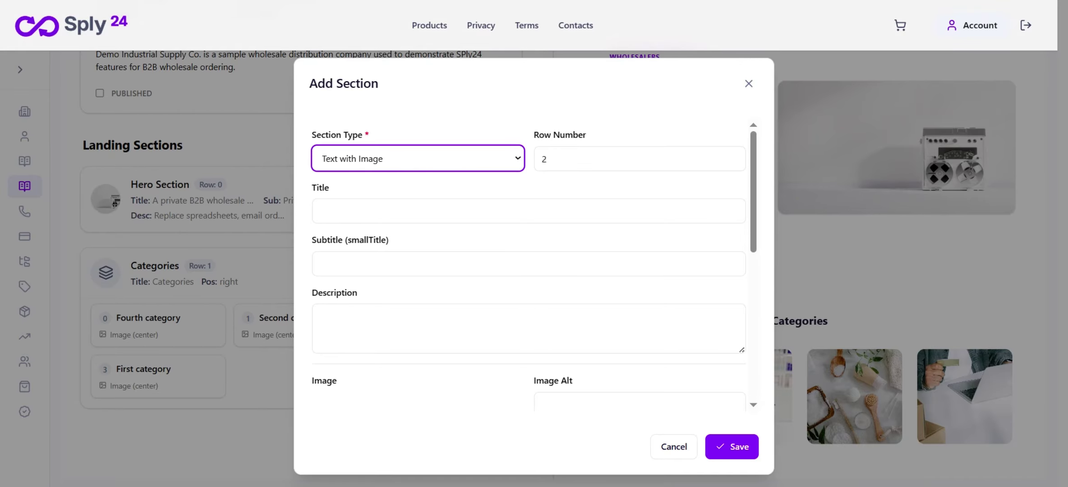
pyautogui.scroll(-5, 528, 267)
pyautogui.scroll(6, 528, 266)
pyautogui.scroll(-5, 639, 245)
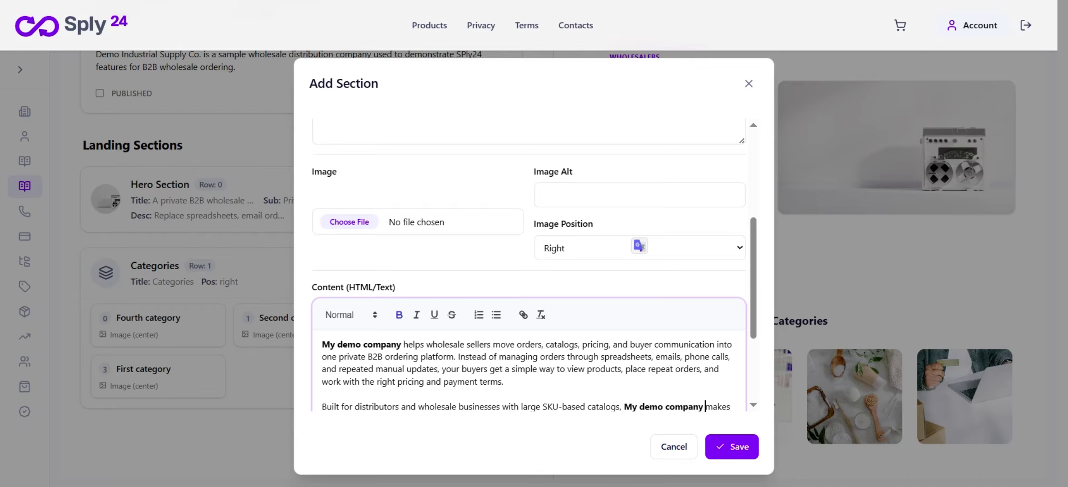
pyautogui.scroll(5, 640, 246)
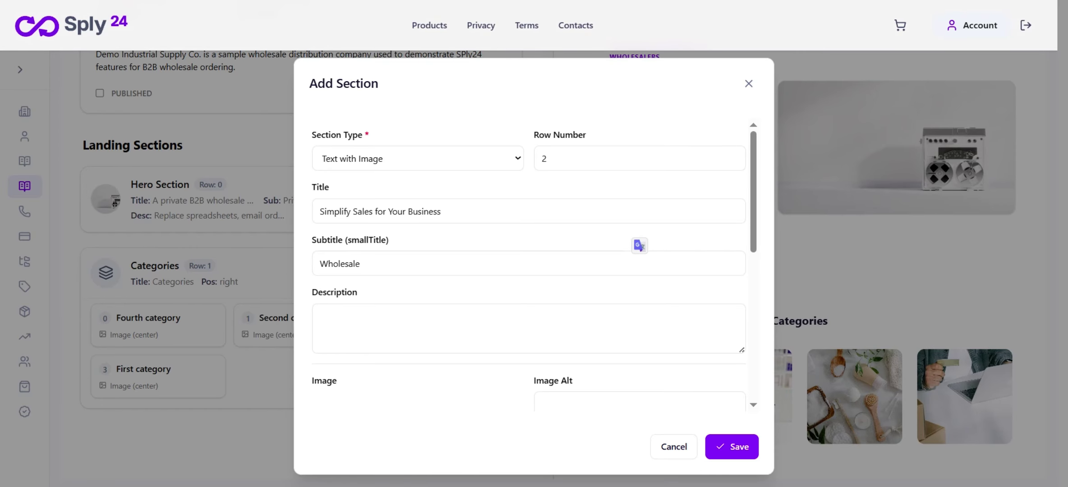
pyautogui.scroll(-2, 639, 246)
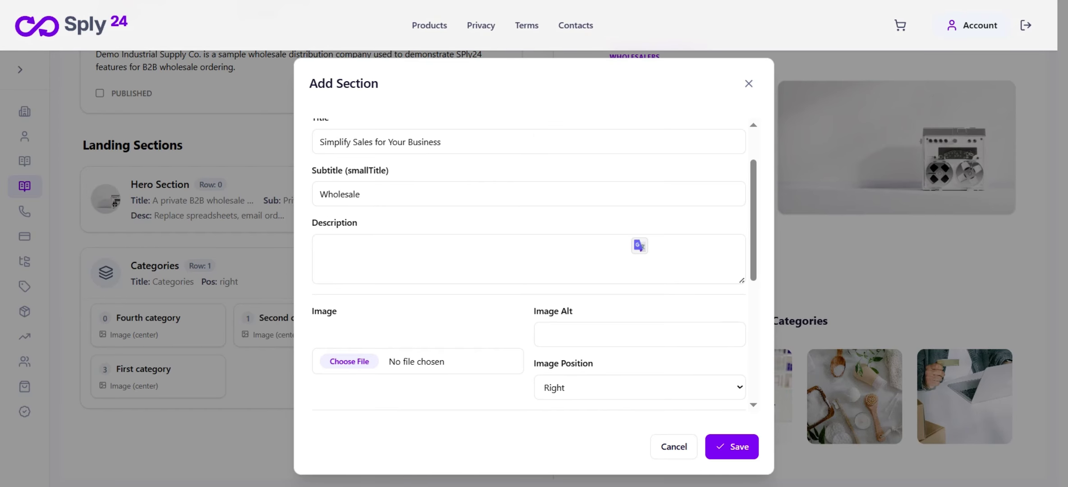
pyautogui.scroll(-4, 639, 246)
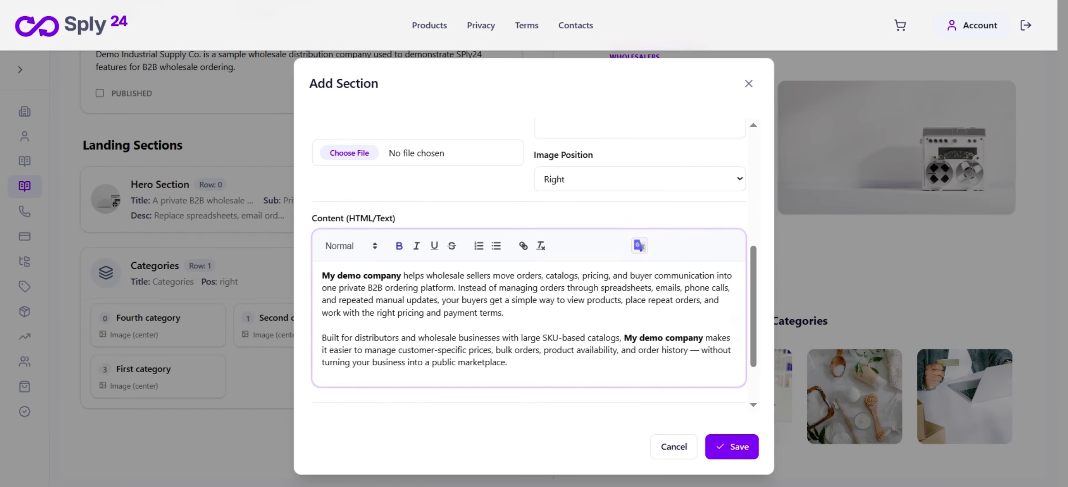
pyautogui.scroll(1, 640, 246)
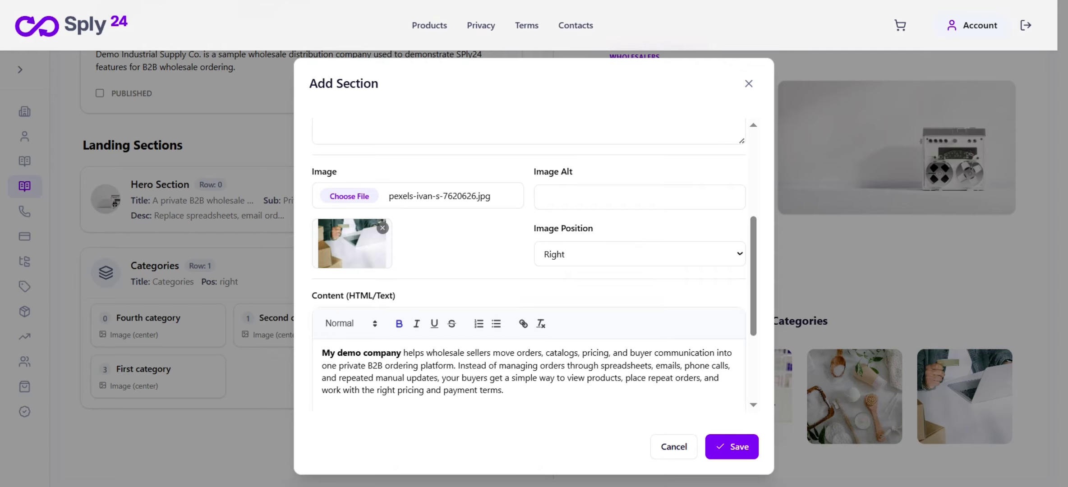
pyautogui.scroll(-2, 529, 264)
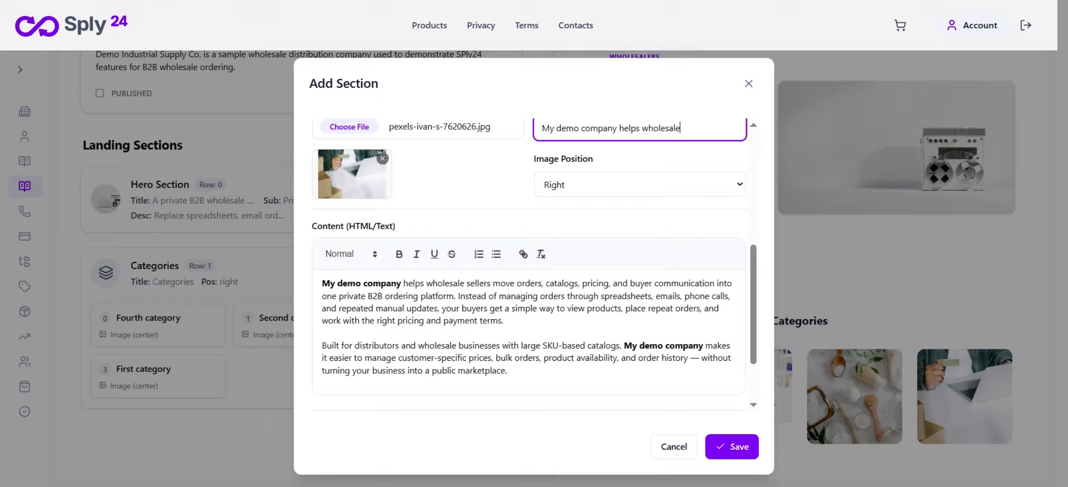
# Place the section's image on the left of the text and save it
pyautogui.click(639, 184)
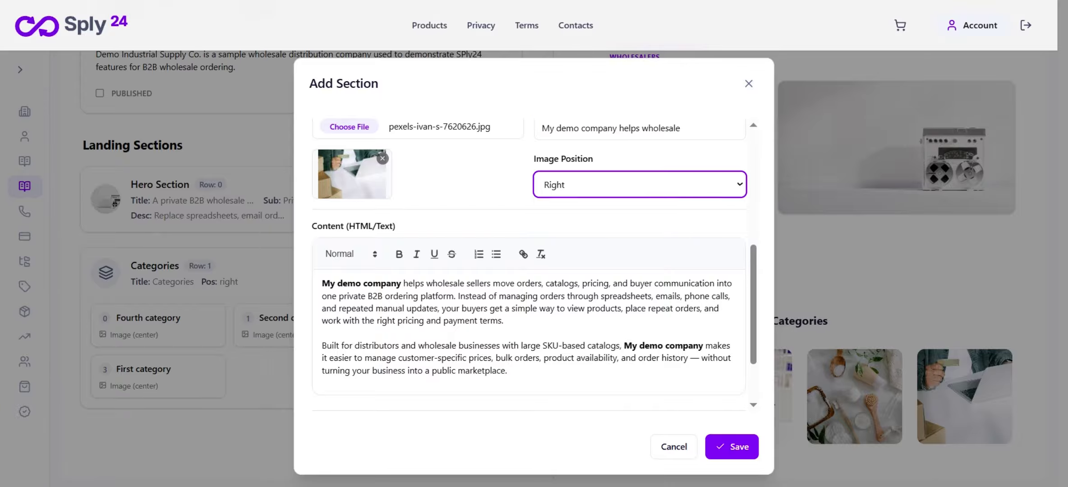
pyautogui.click(639, 207)
pyautogui.scroll(-2, 347, 211)
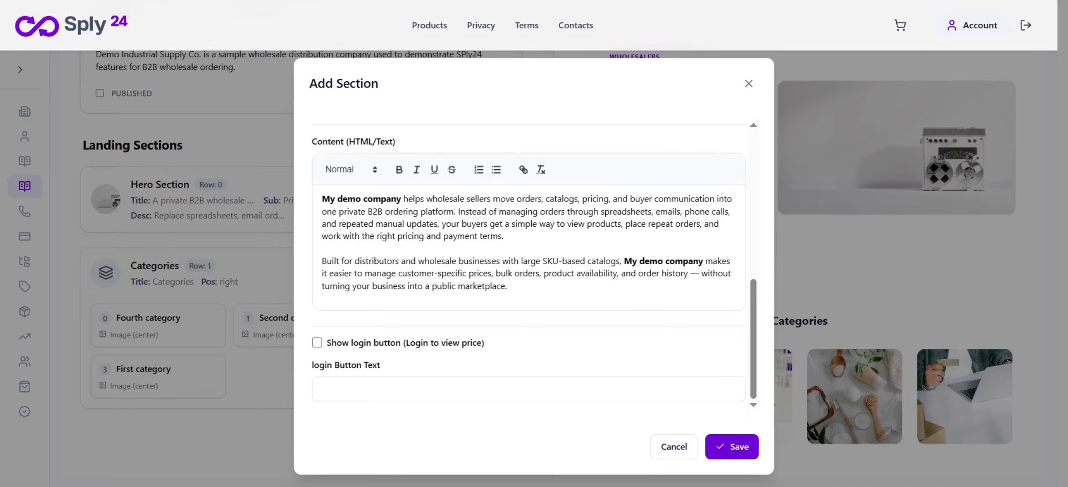
pyautogui.click(732, 447)
pyautogui.scroll(-5, 800, 267)
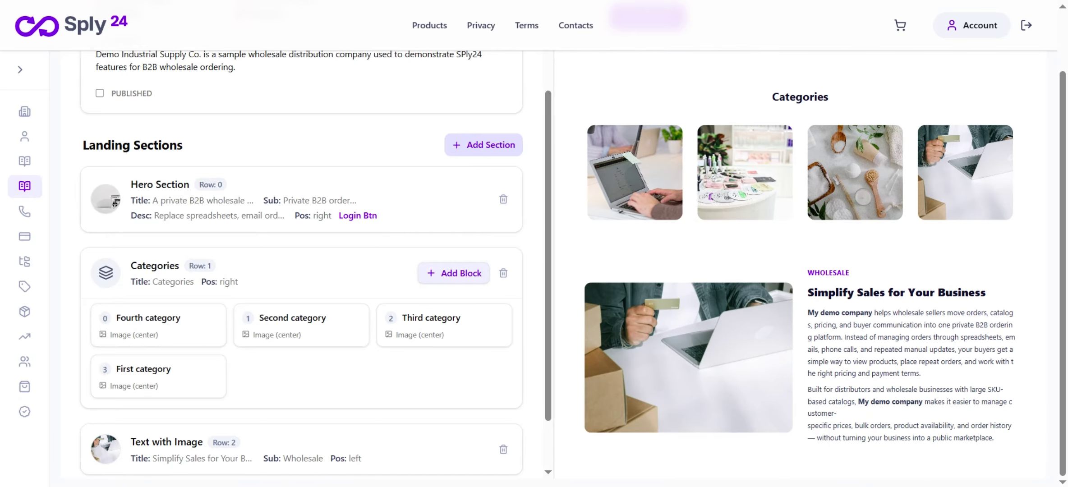
# Review the preview and bring up a new section form pre-set to row 3
pyautogui.scroll(5, 801, 267)
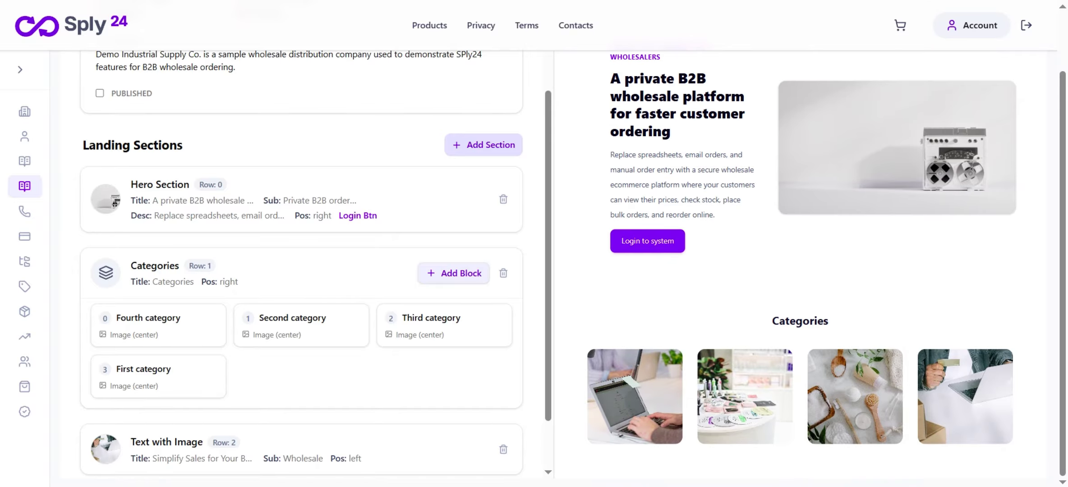
pyautogui.scroll(-5, 800, 267)
pyautogui.scroll(5, 800, 267)
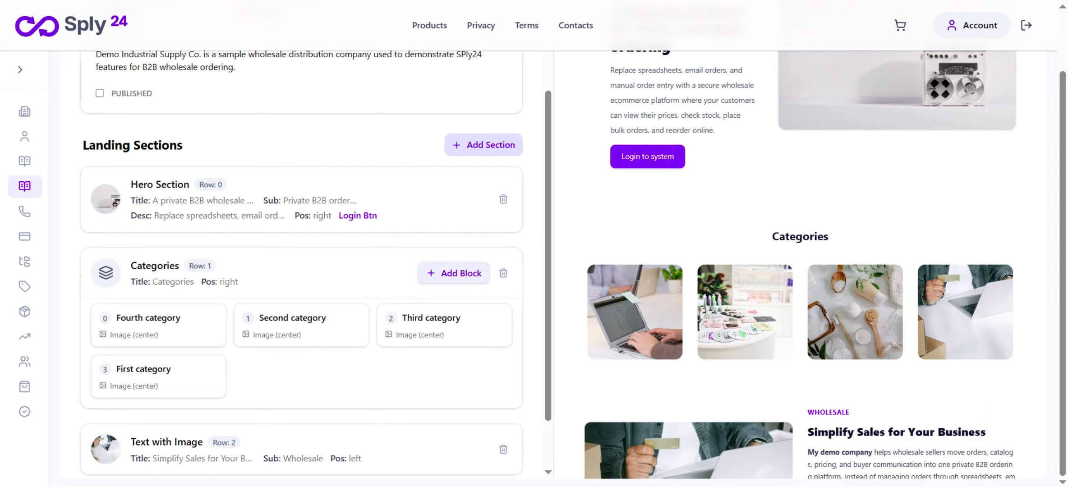
pyautogui.scroll(2, 800, 267)
pyautogui.scroll(-5, 801, 267)
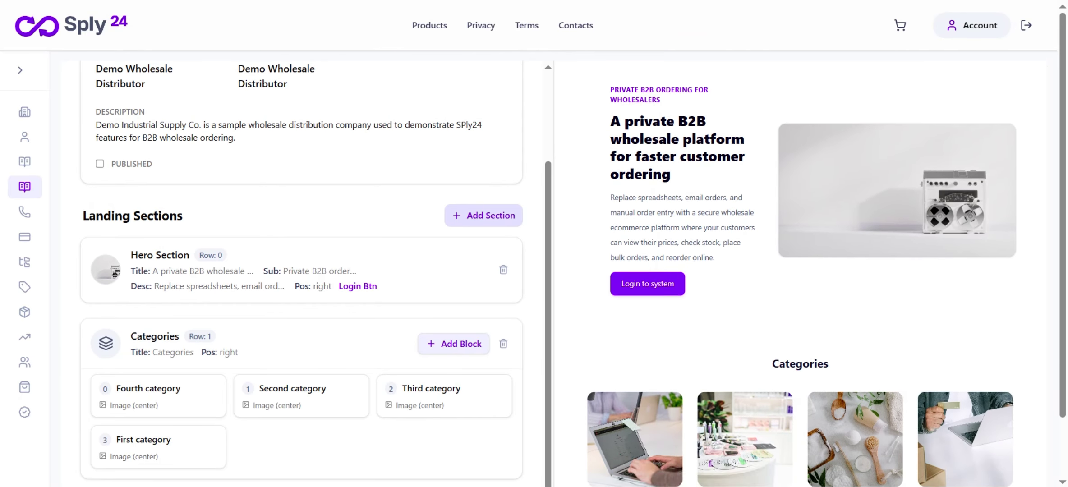
pyautogui.scroll(-2, 800, 267)
pyautogui.scroll(-2, 442, 383)
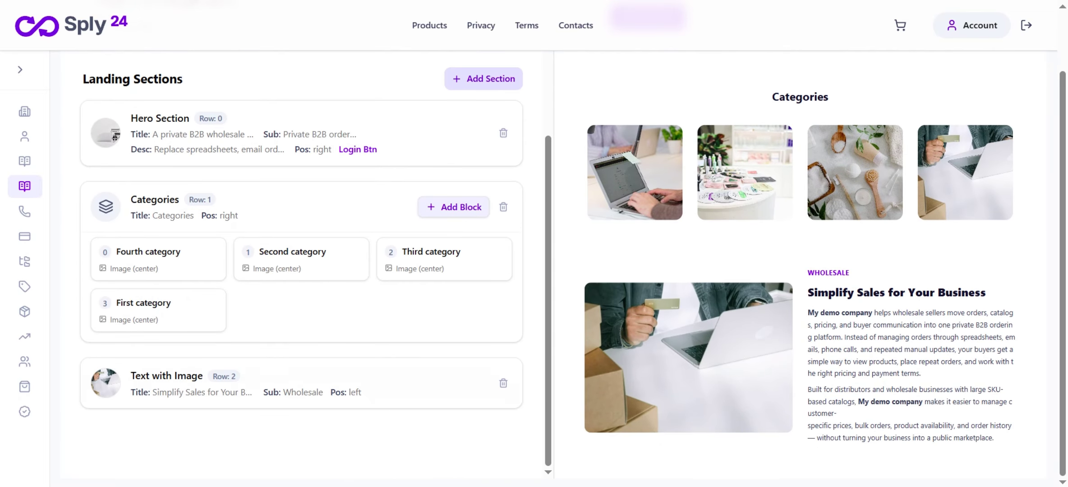
pyautogui.scroll(4, 469, 216)
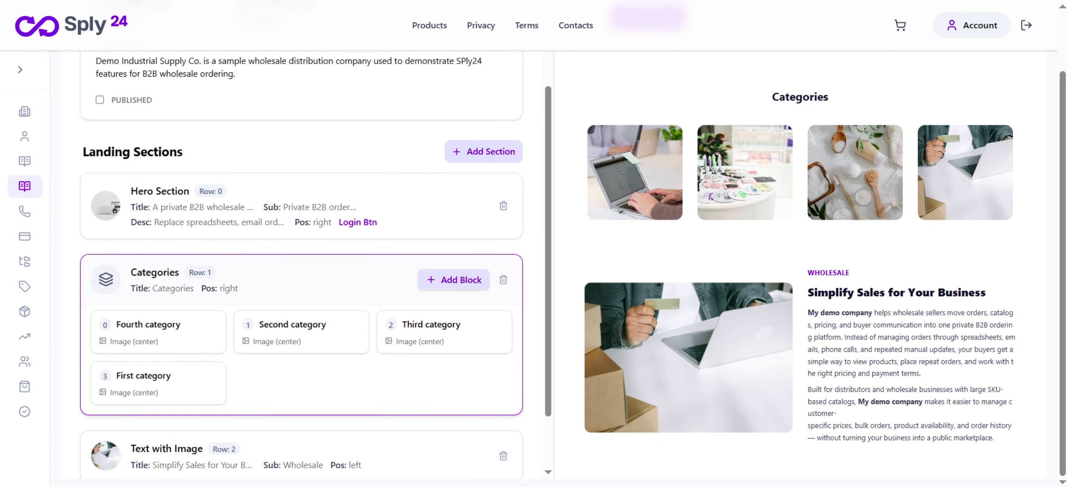
pyautogui.click(478, 218)
# Create a Products section titled 'My products' in row 3 and start adding its product blocks
pyautogui.click(433, 159)
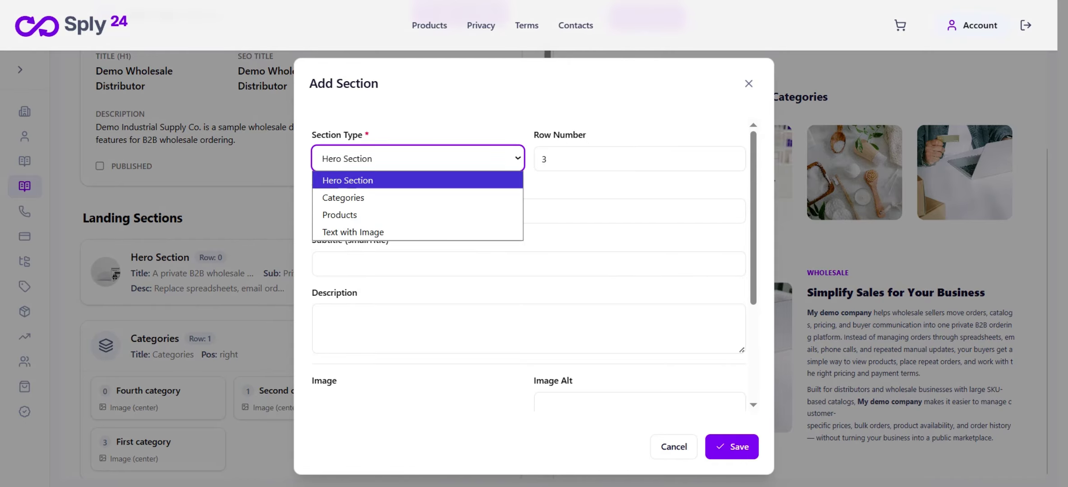
pyautogui.click(419, 215)
pyautogui.click(421, 300)
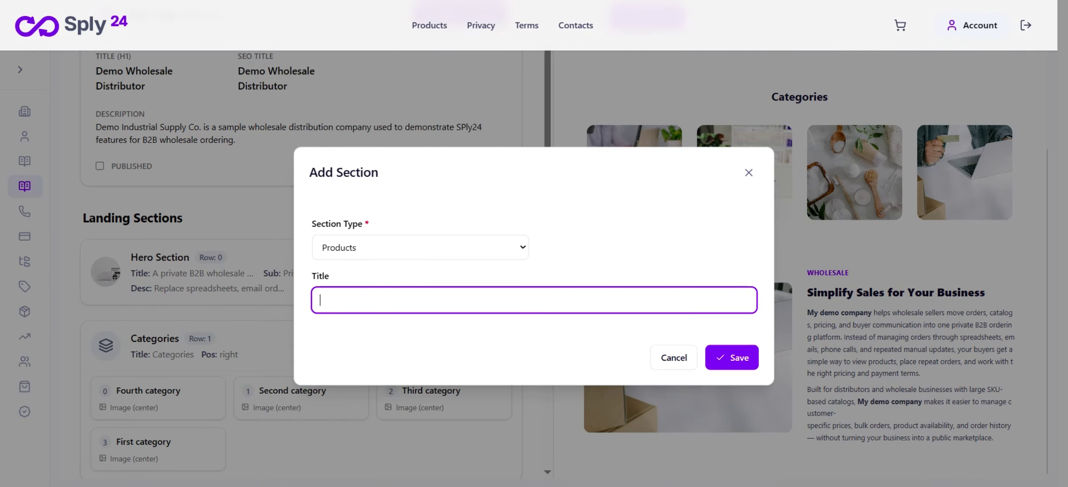
pyautogui.write('My products')
pyautogui.press('Return')
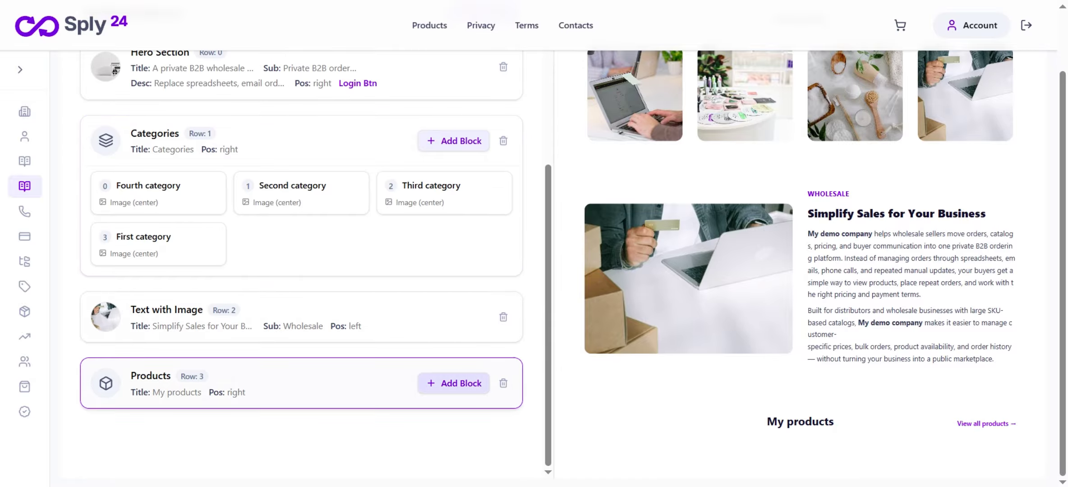
pyautogui.click(454, 383)
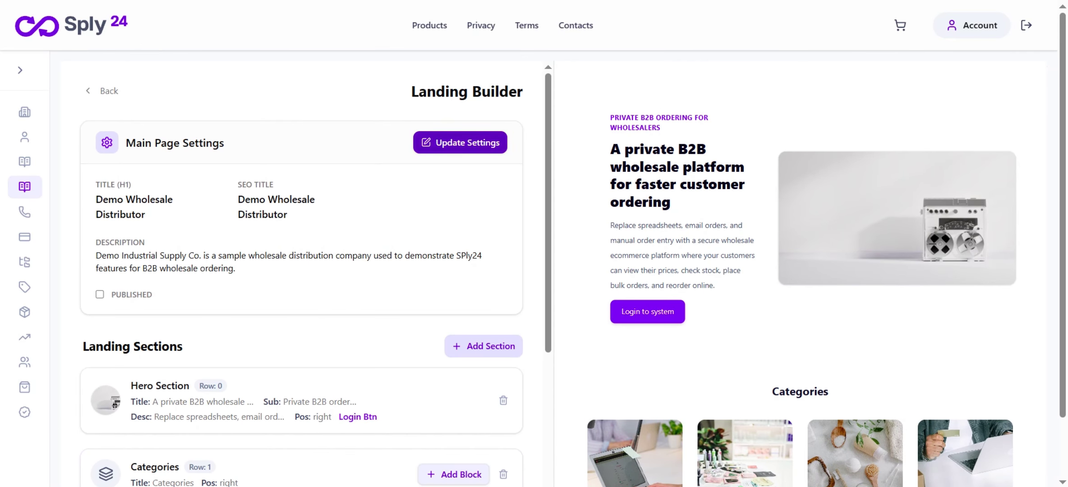
# Tick Publish Landing Page, save the settings, and open the live home page
pyautogui.click(460, 143)
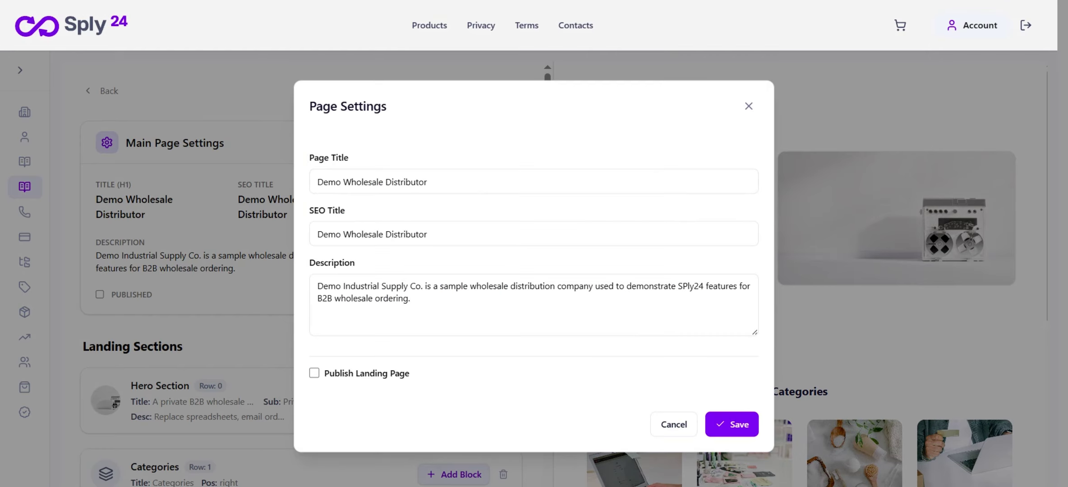
pyautogui.click(315, 373)
pyautogui.click(731, 425)
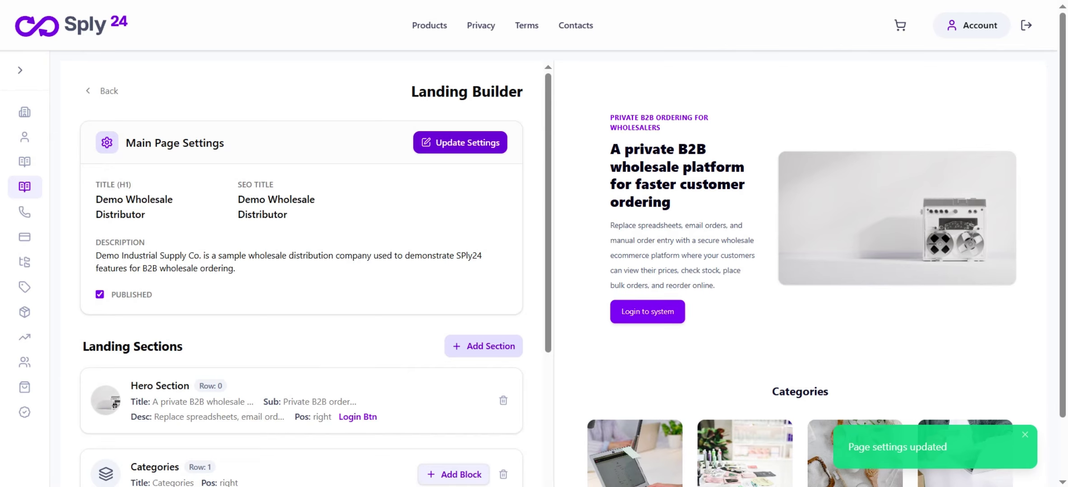
pyautogui.click(71, 25)
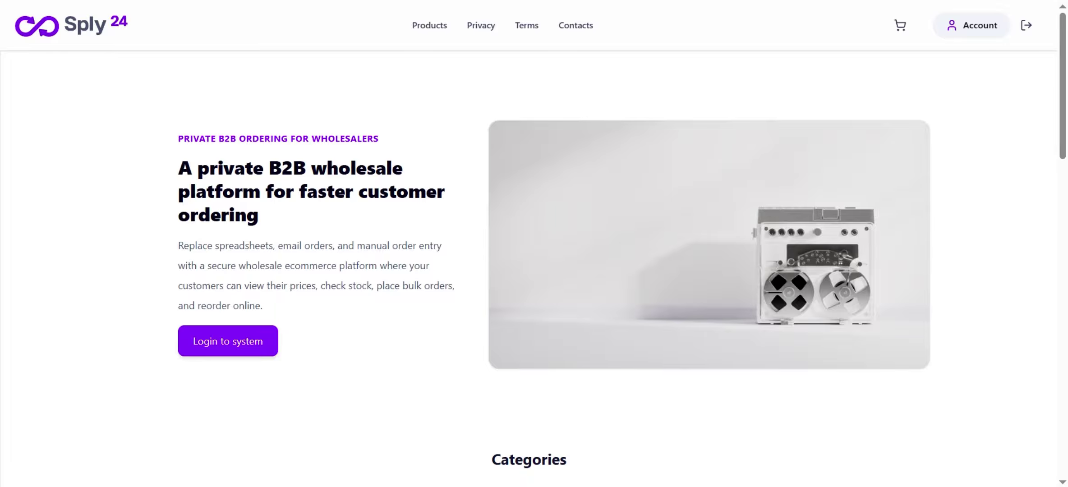
# Scroll through the published landing page to review its hero, categories and products sections
pyautogui.scroll(-15, 532, 270)
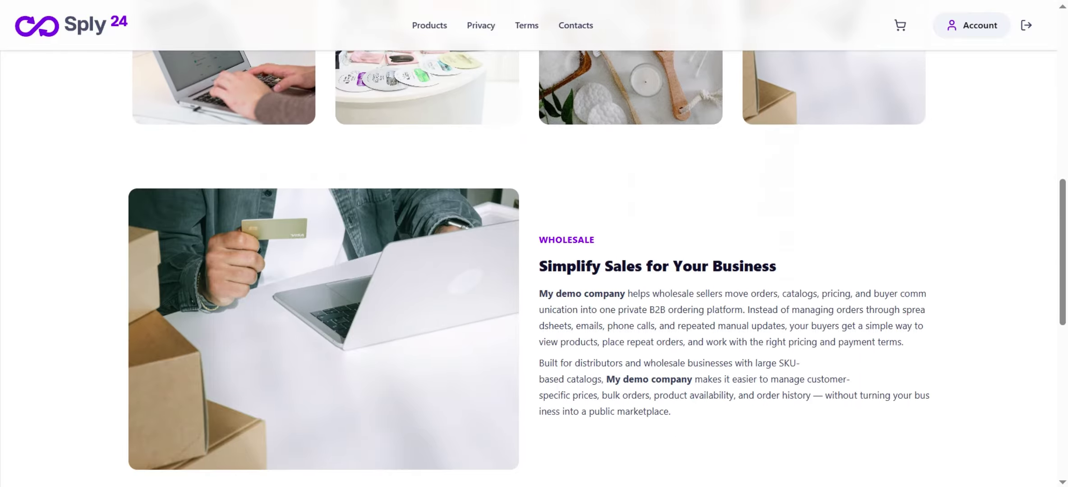
pyautogui.scroll(-4, 532, 270)
pyautogui.scroll(10, 532, 270)
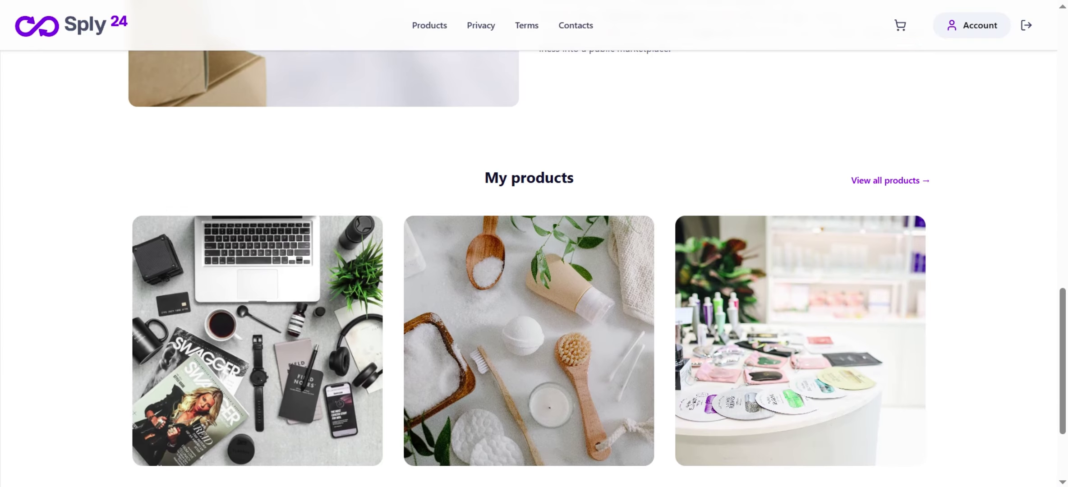
pyautogui.scroll(8, 532, 271)
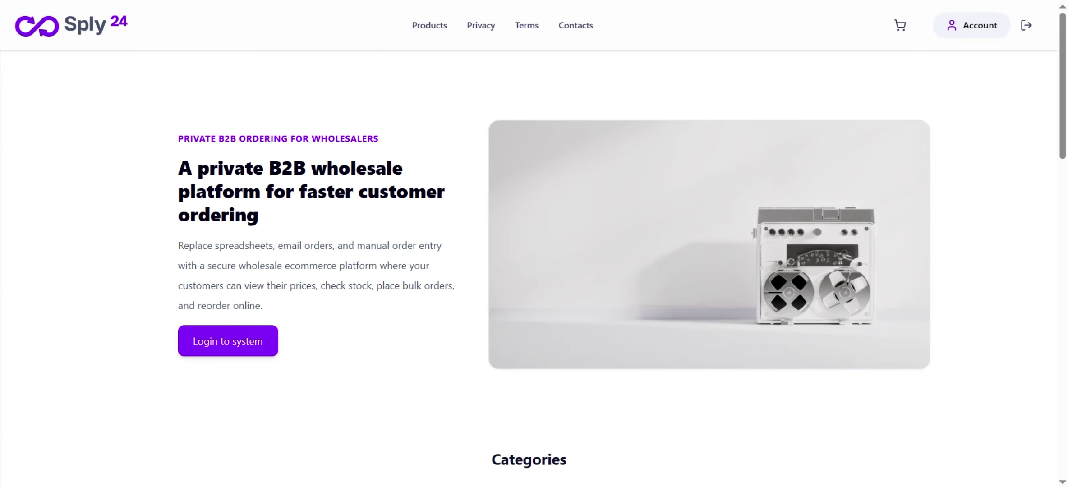
# Review the logged-out public landing page again, then go to the Sign in page
pyautogui.scroll(-15, 532, 271)
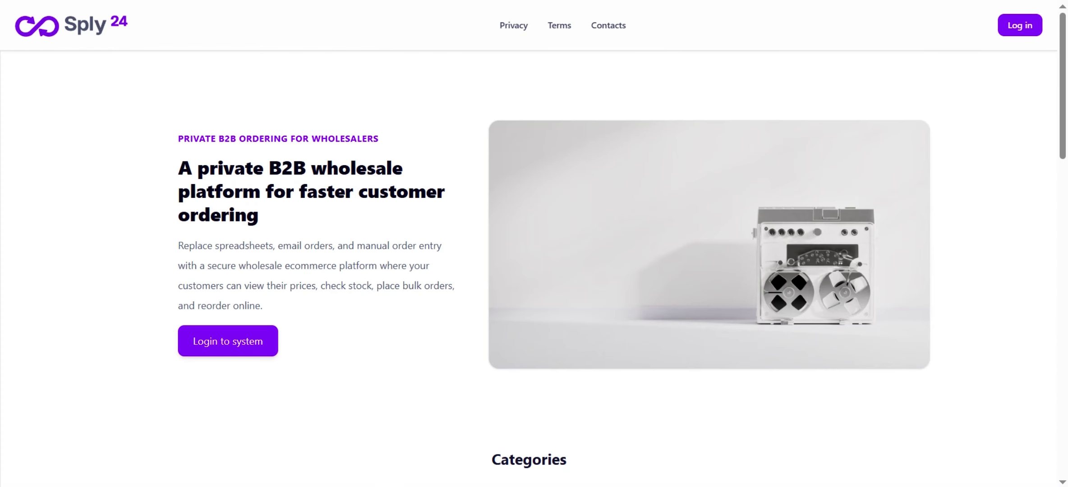
pyautogui.scroll(-15, 532, 271)
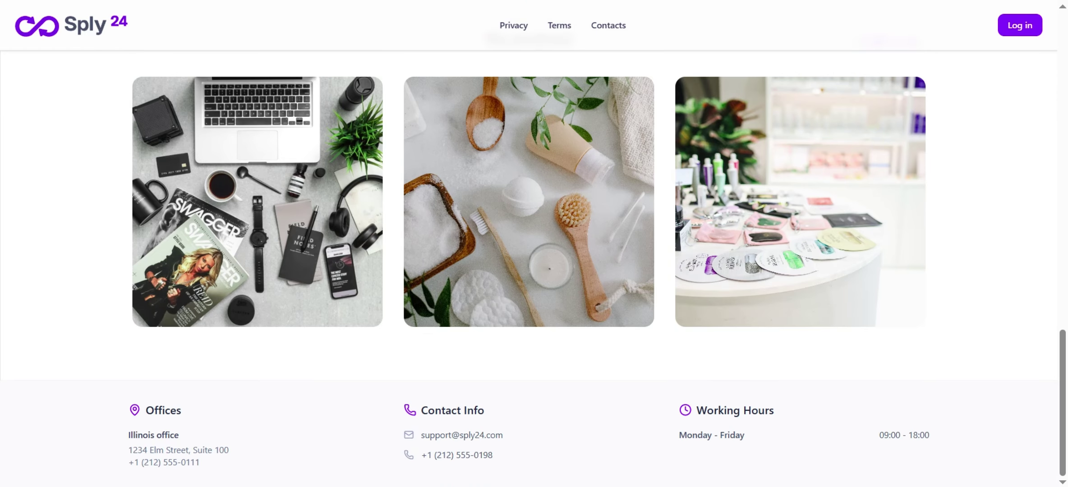
pyautogui.scroll(15, 533, 270)
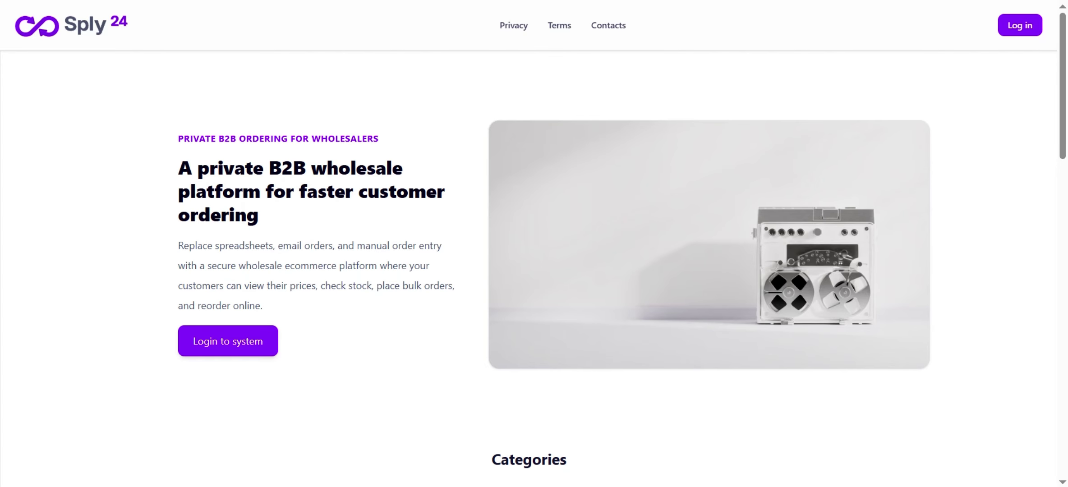
pyautogui.click(1020, 25)
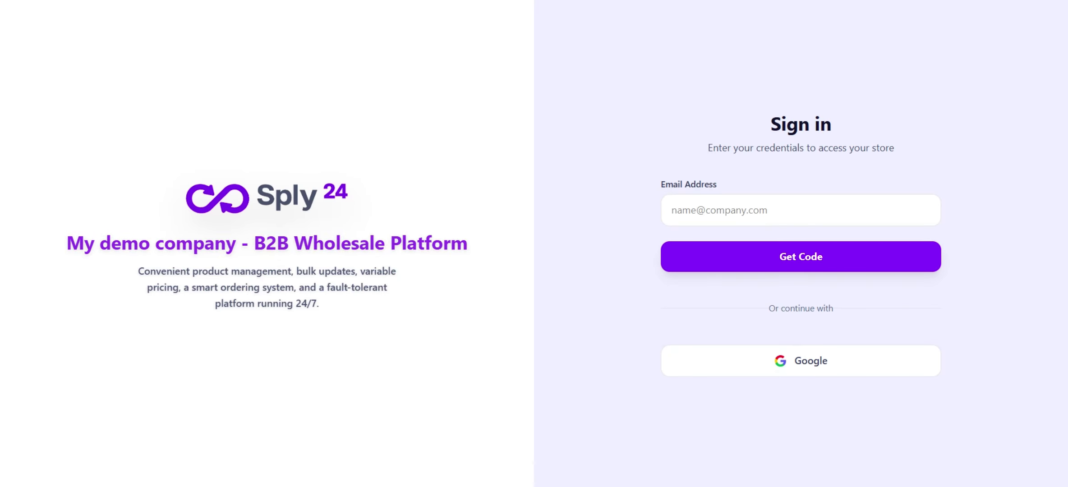